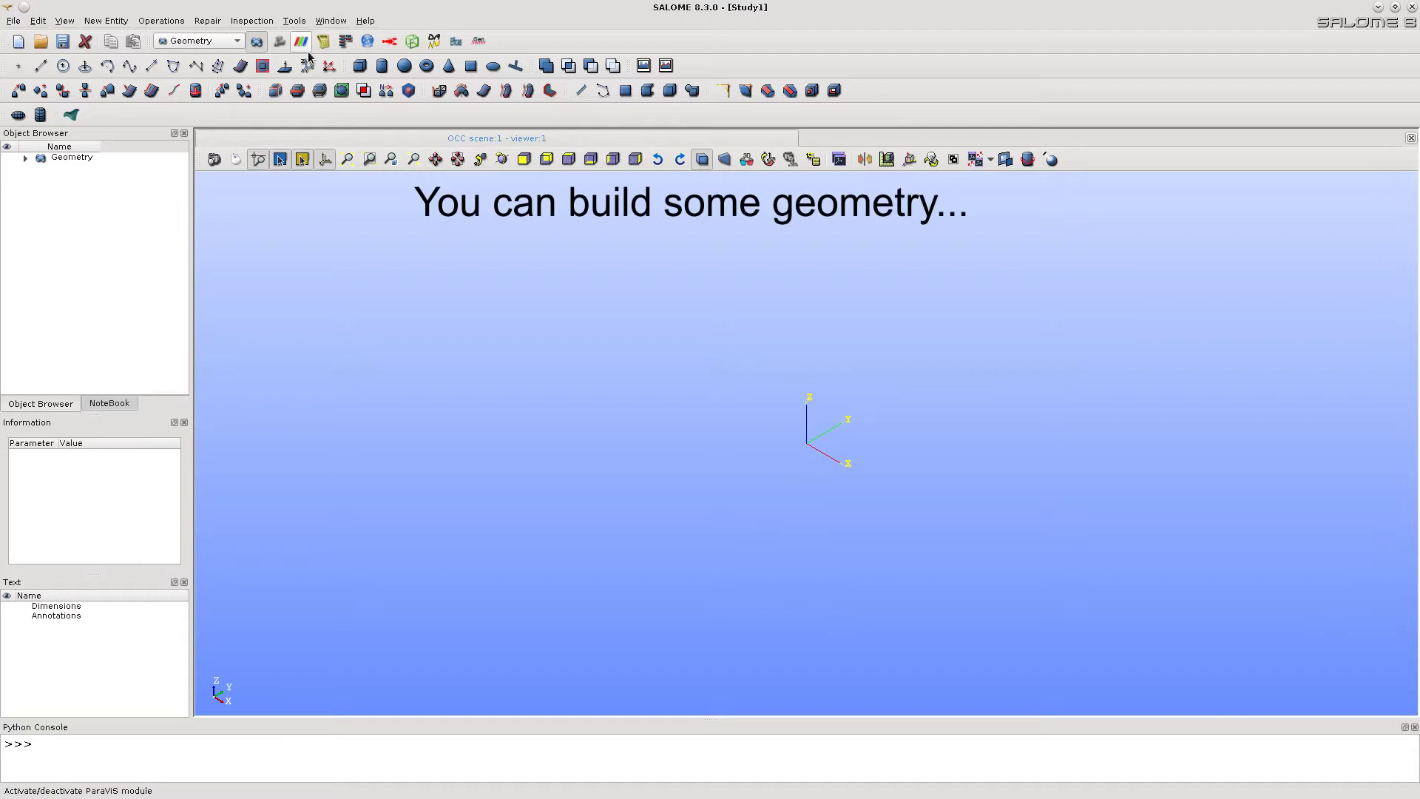
Build Sphere_1 of radius 100, then scale it into Scale_1 with factors X 1, Y 2, Z 2.
left_click(405, 66)
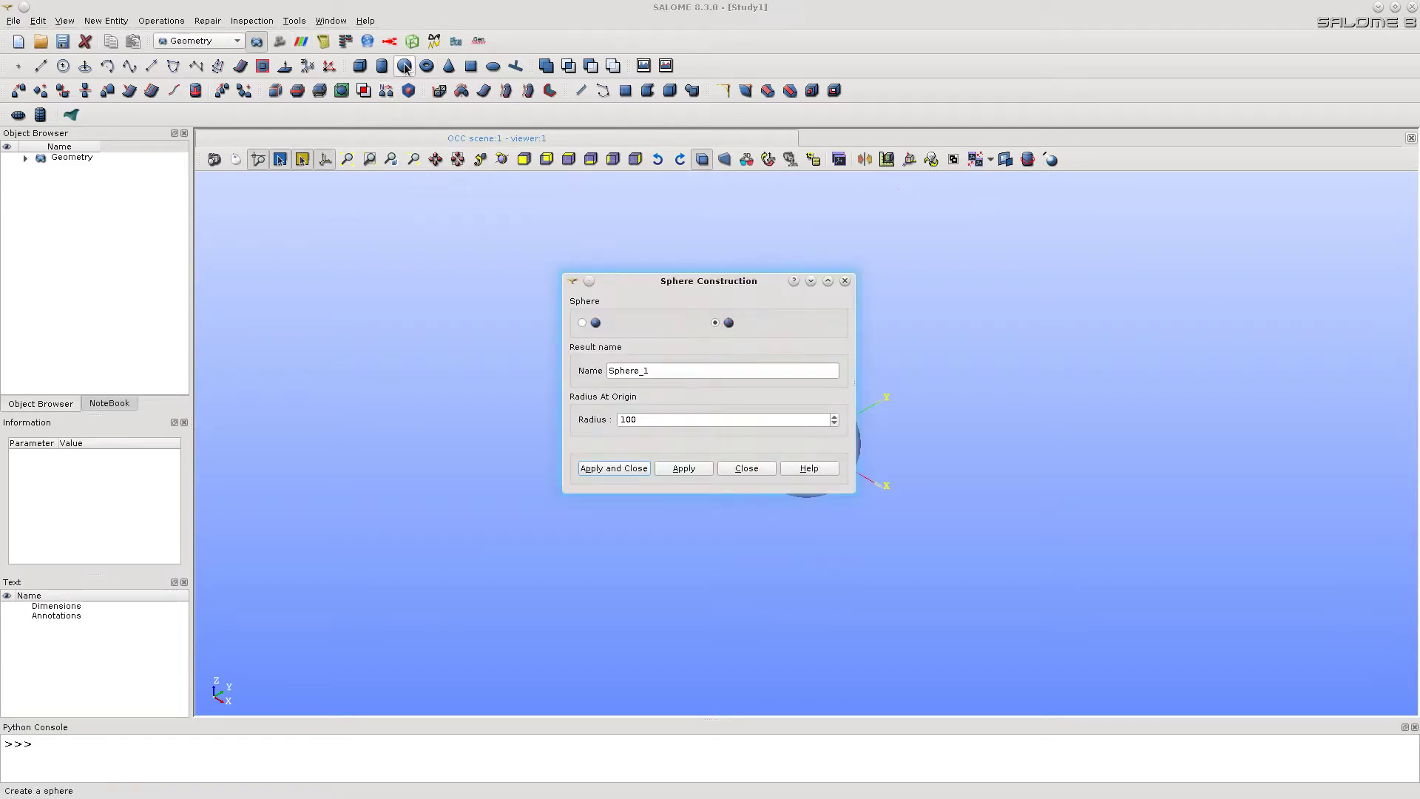
left_click(613, 469)
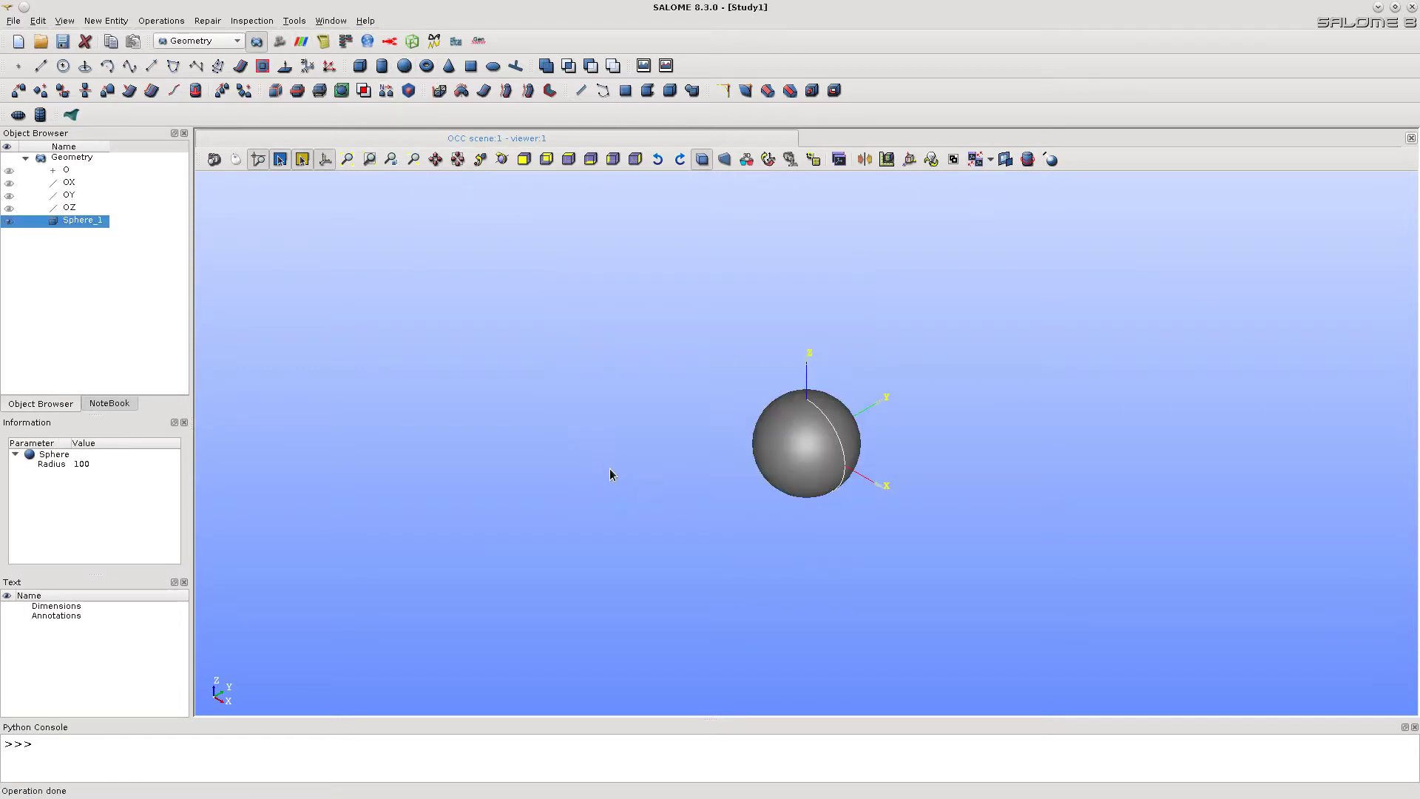
left_click(161, 20)
mouse_move(174, 54)
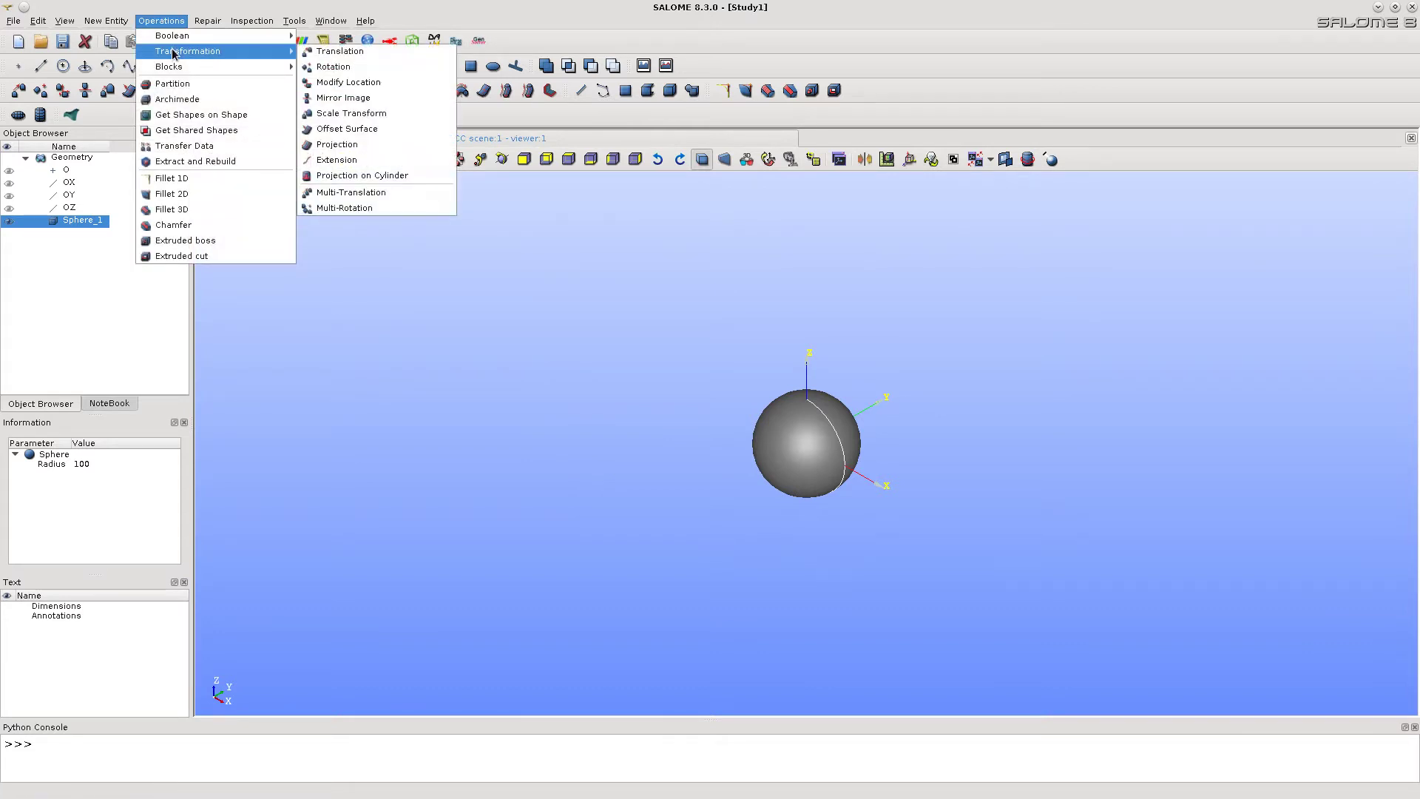
left_click(344, 114)
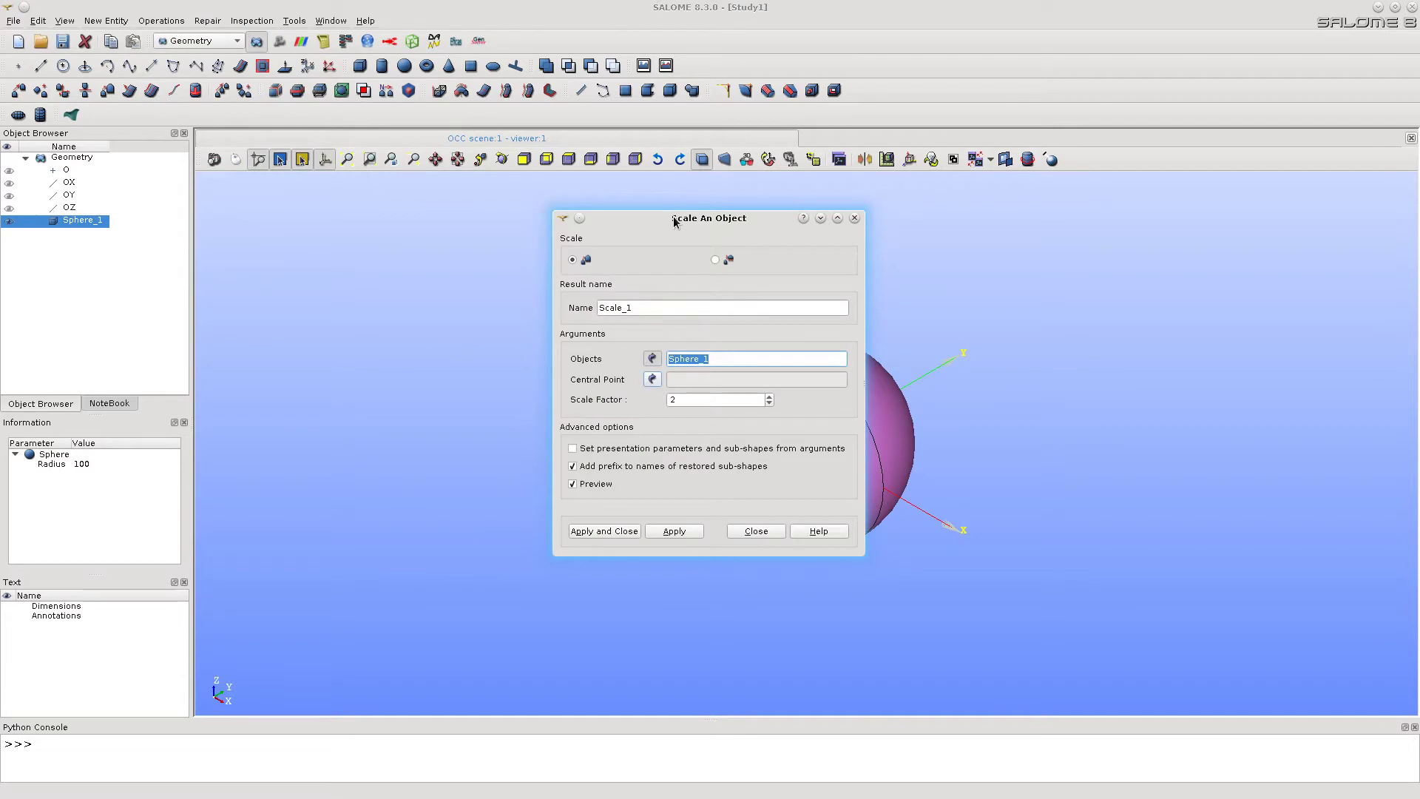
left_click_drag(675, 220, 458, 237)
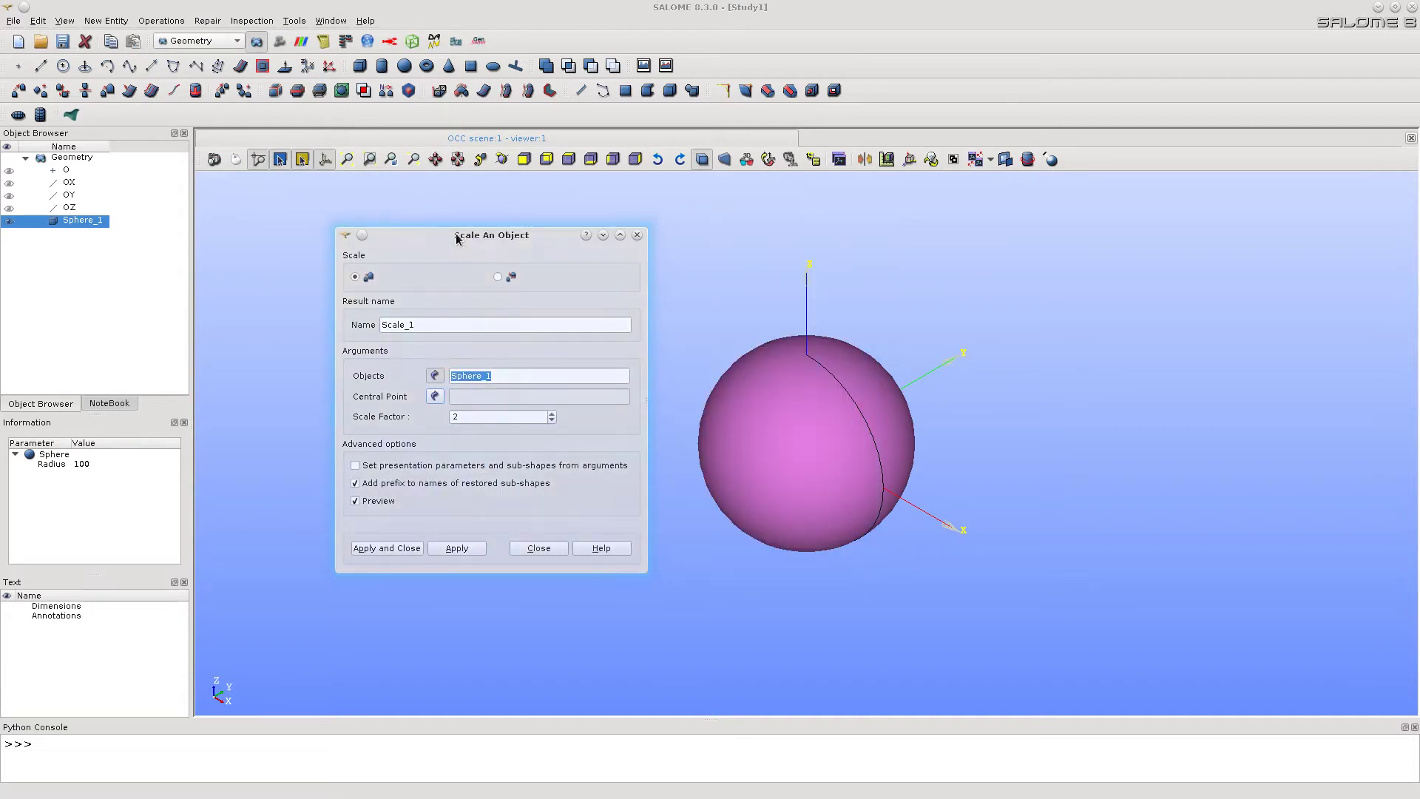
left_click(498, 278)
double_click(472, 416)
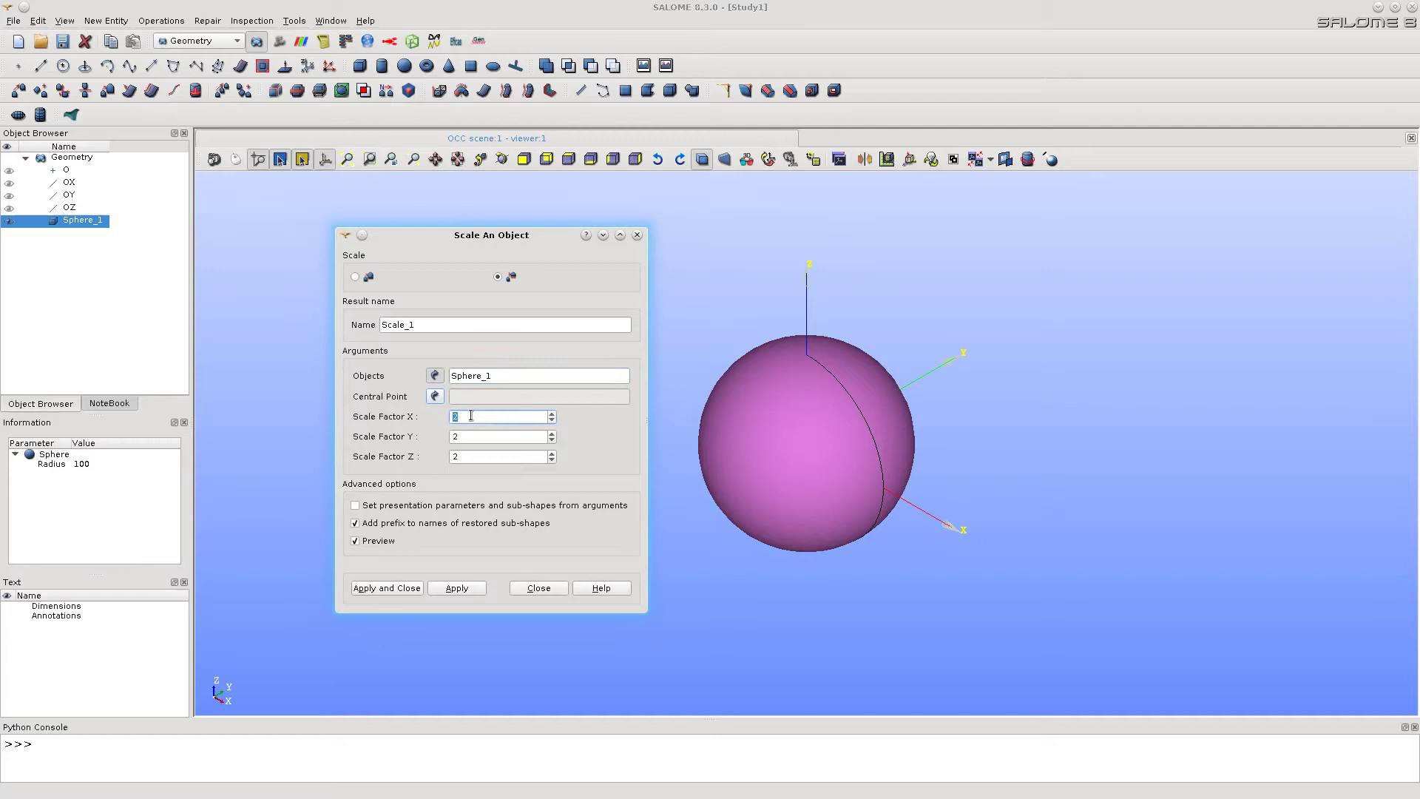
type("1")
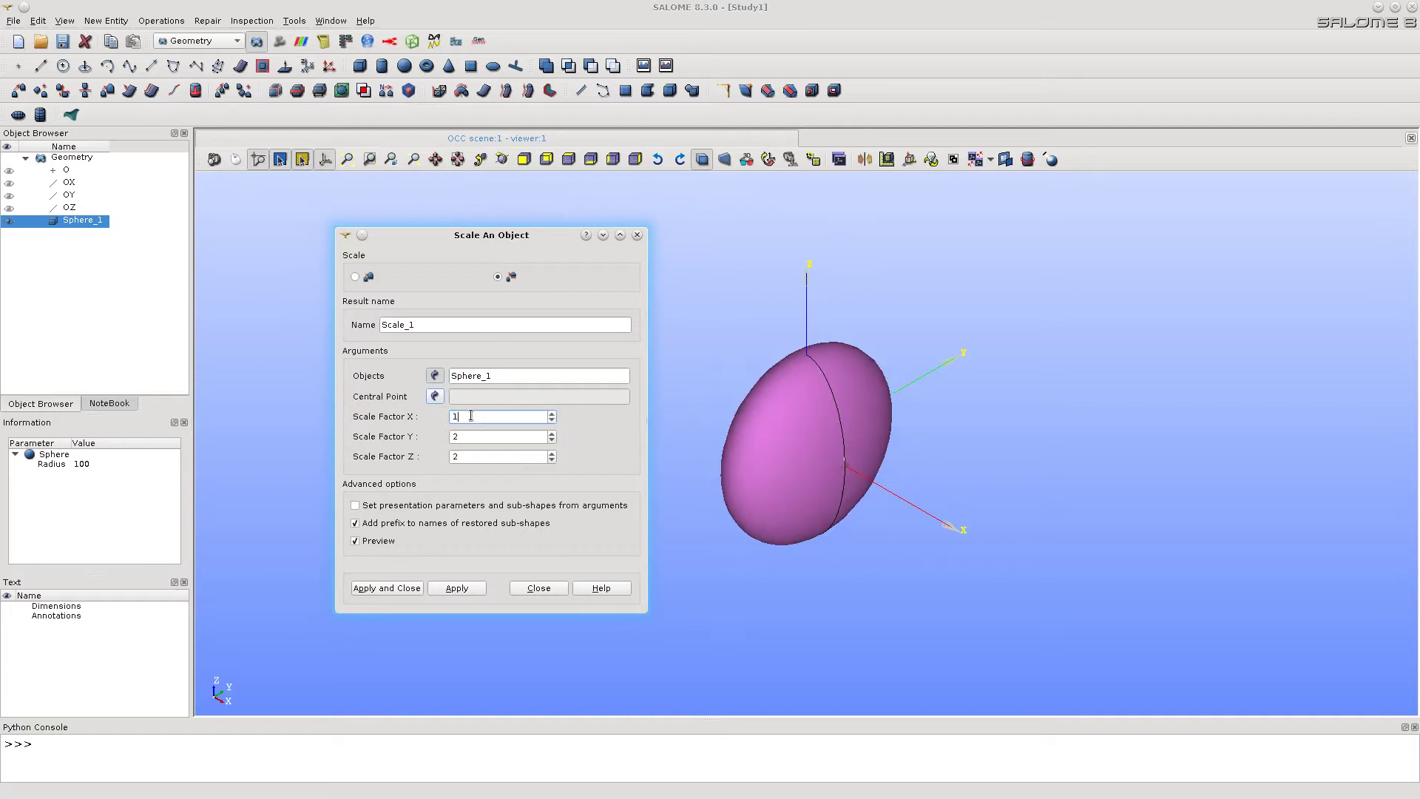
left_click(398, 588)
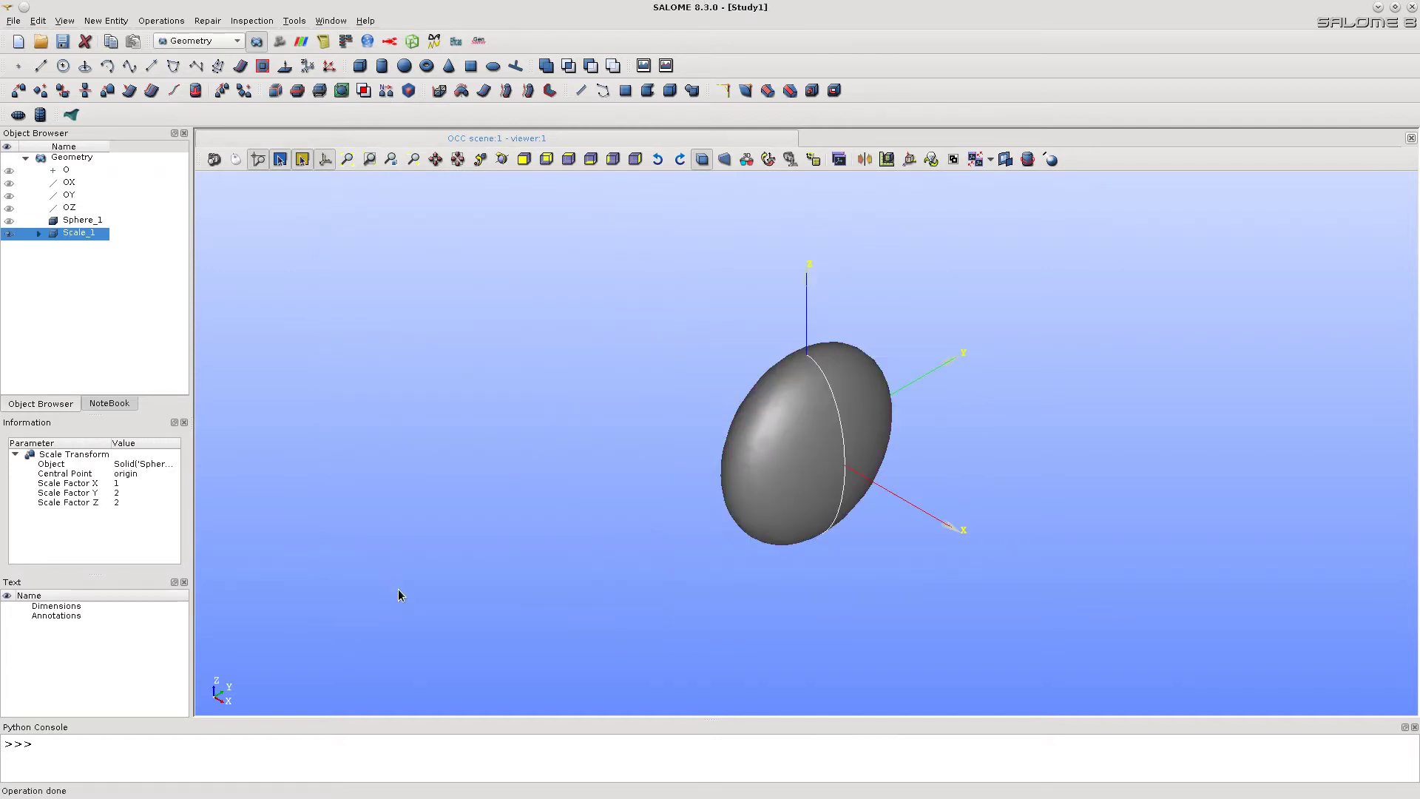
Create Cylinder_1 at the origin with radius 50 and height 280.
left_click(112, 22)
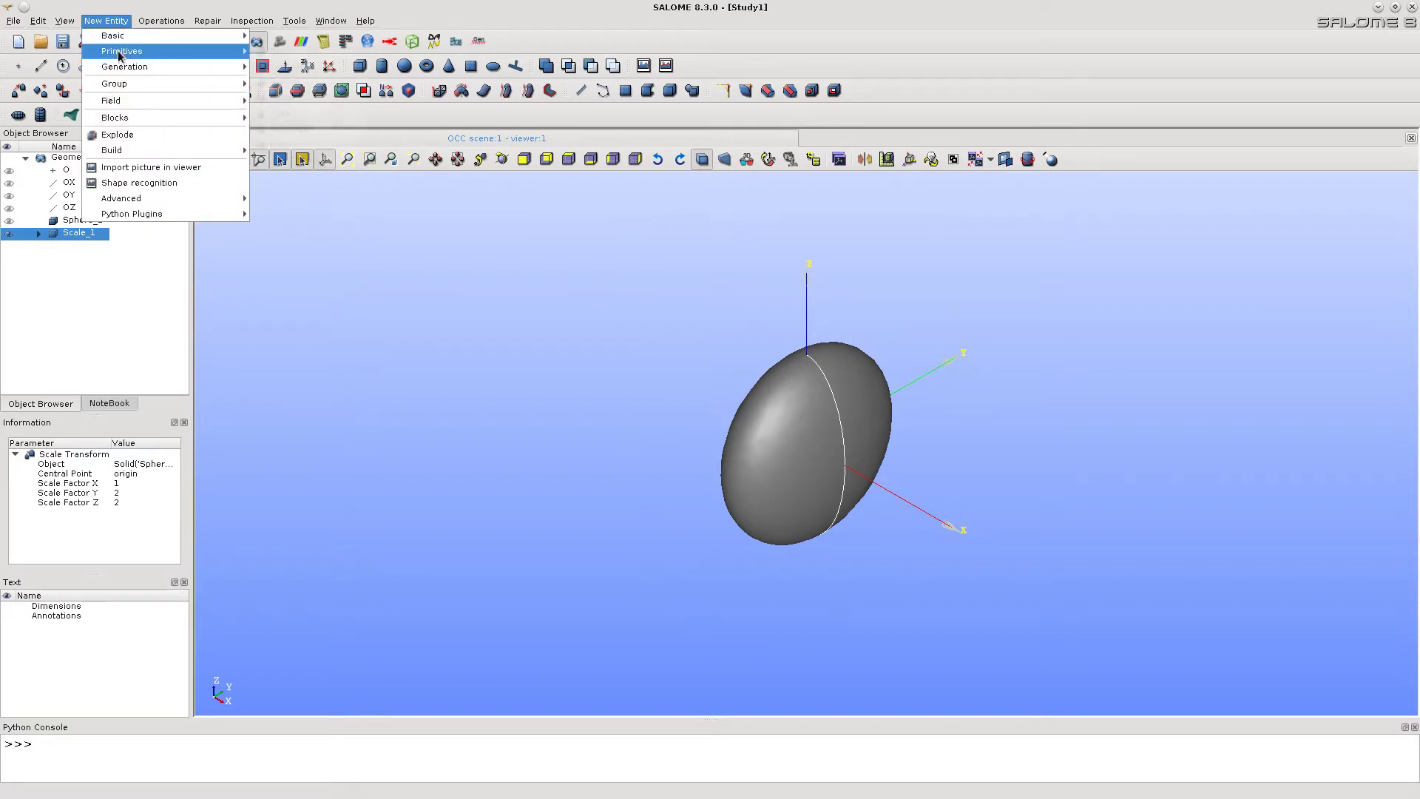
mouse_move(122, 52)
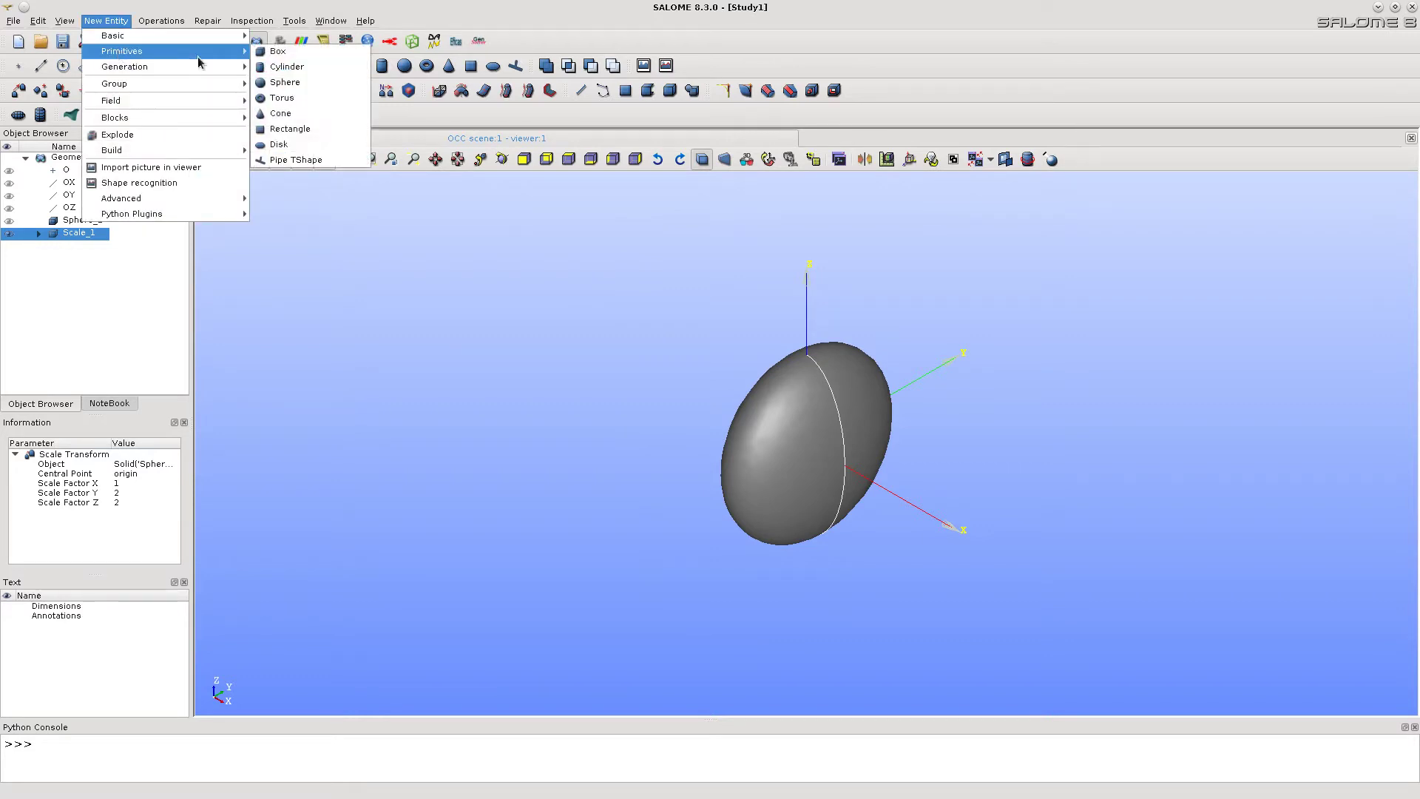
left_click(291, 67)
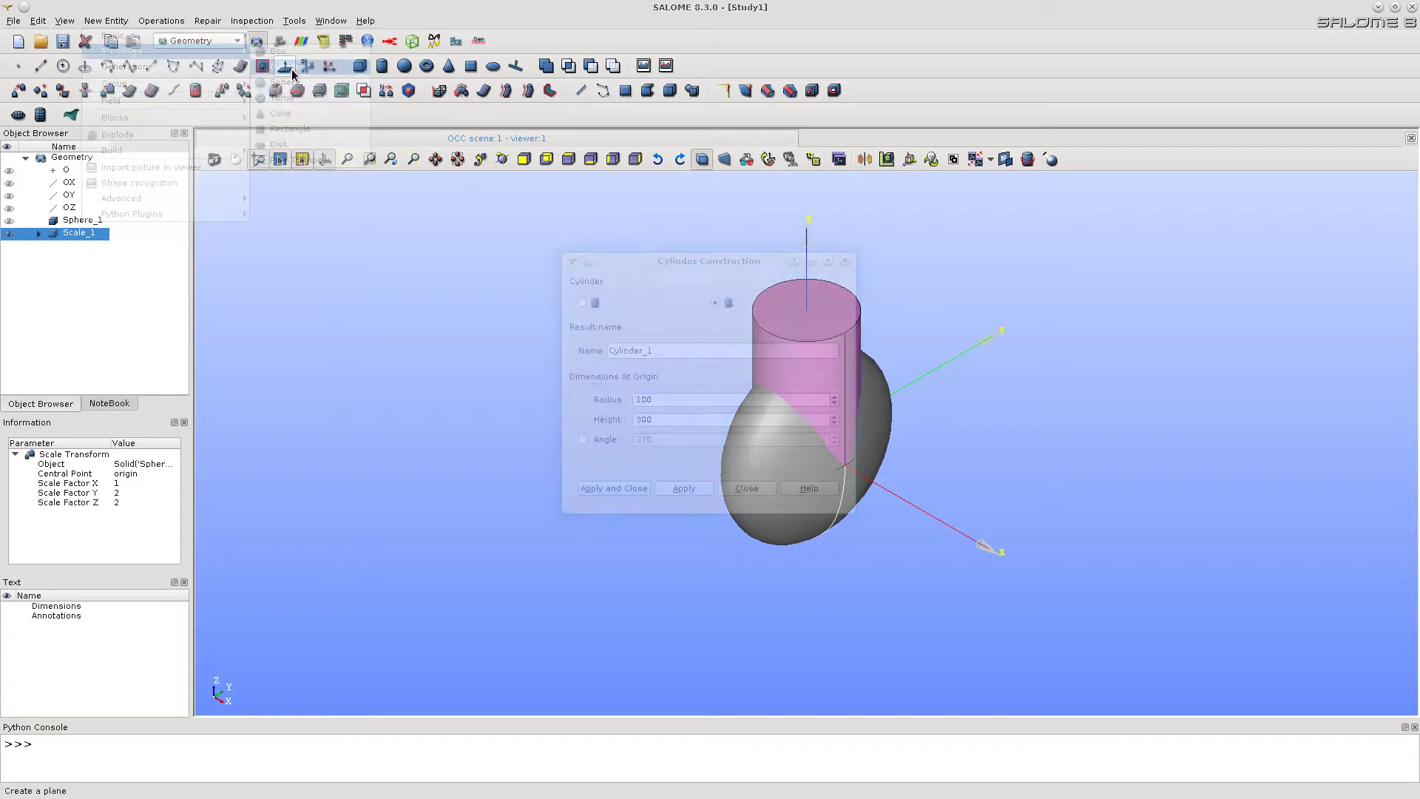
left_click_drag(672, 264, 409, 259)
double_click(420, 398)
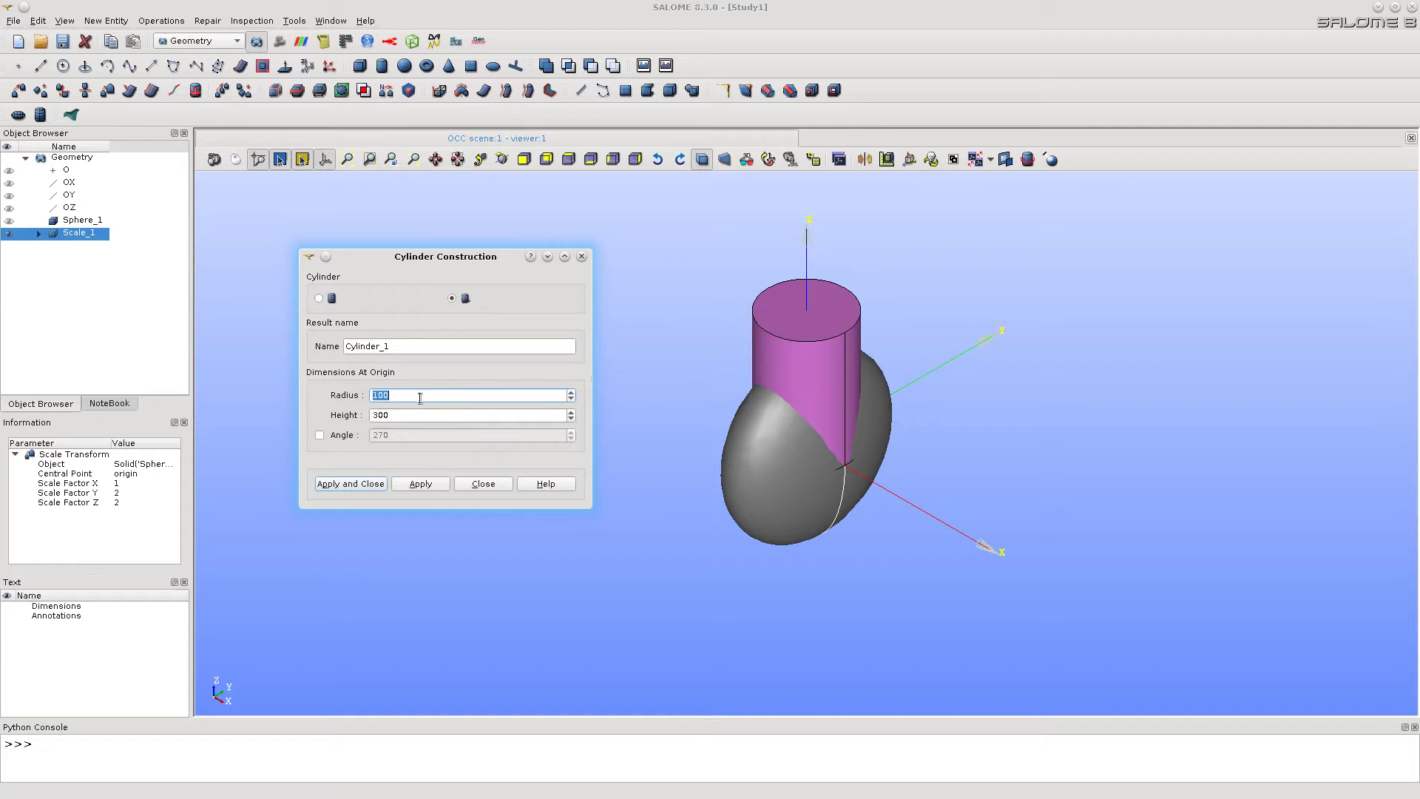
type("50")
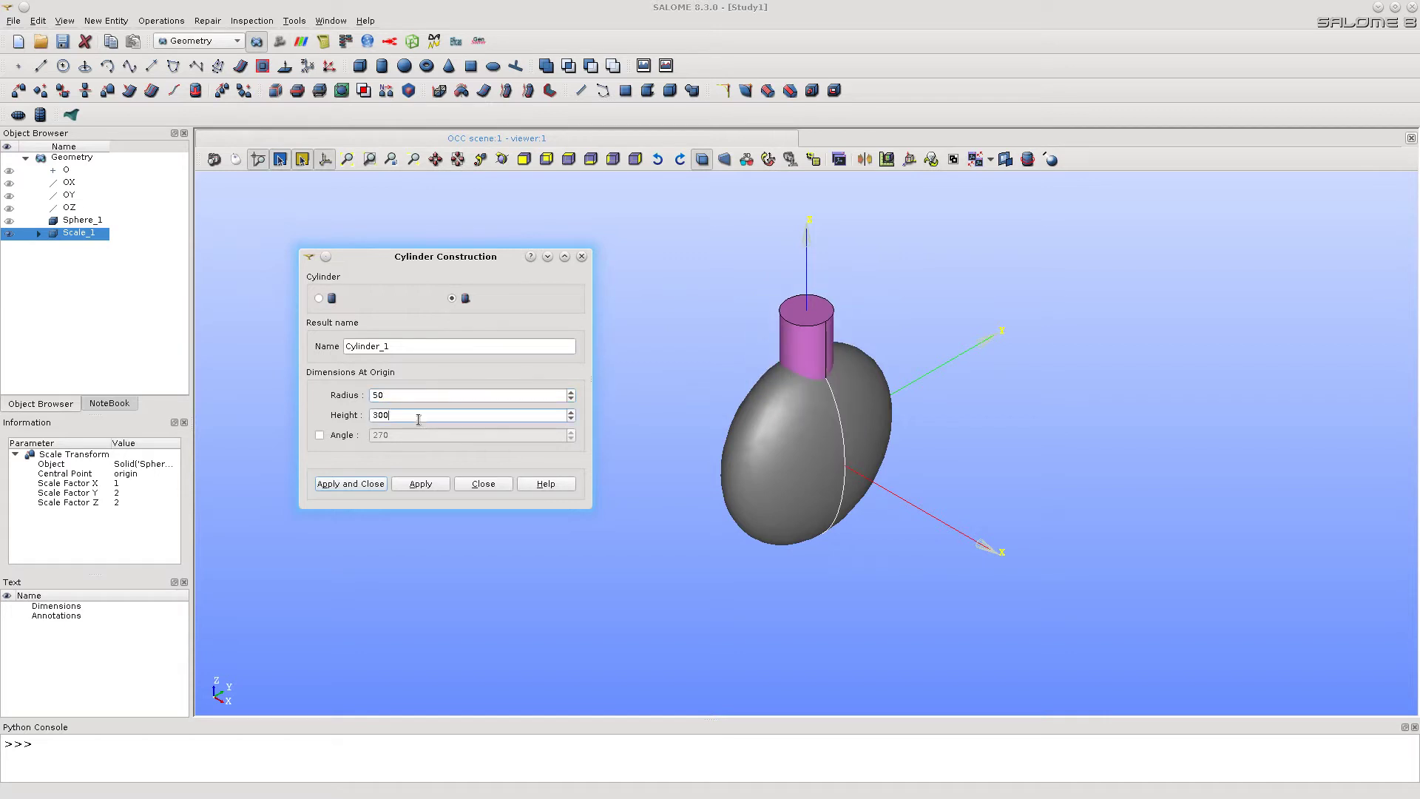
double_click(403, 416)
type("280")
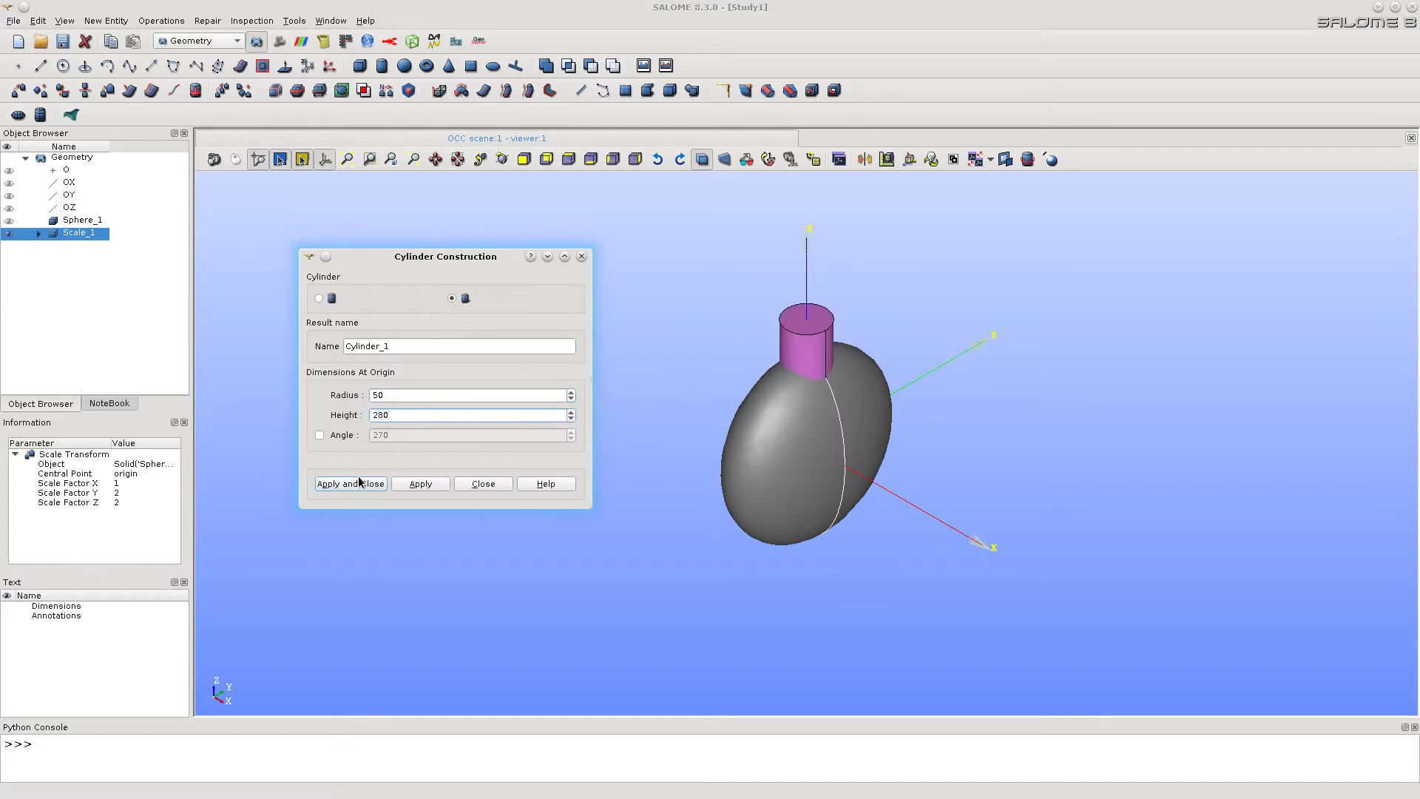
left_click(350, 483)
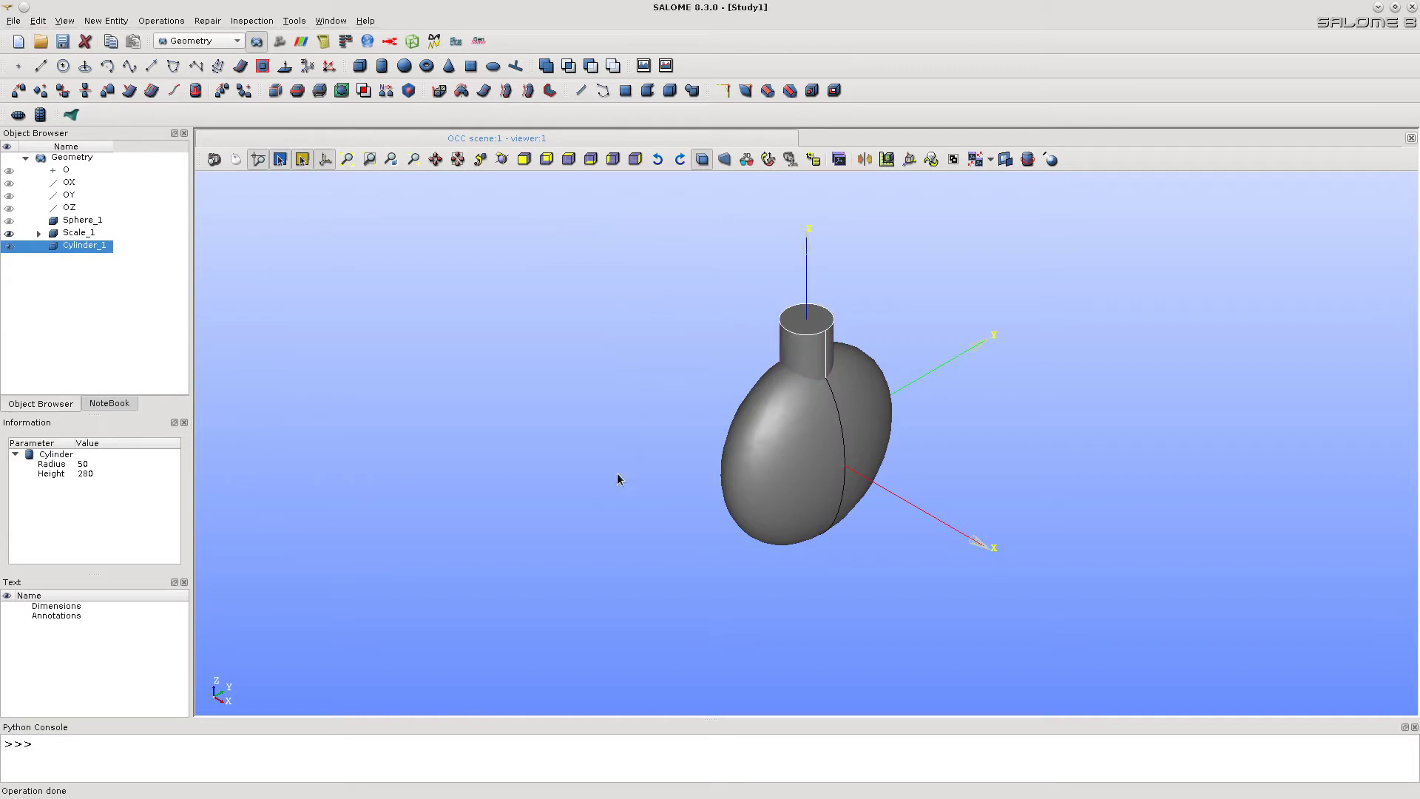
Fuse Scale_1 and Cylinder_1 into the single solid Fuse_1.
left_click(812, 459, "shift")
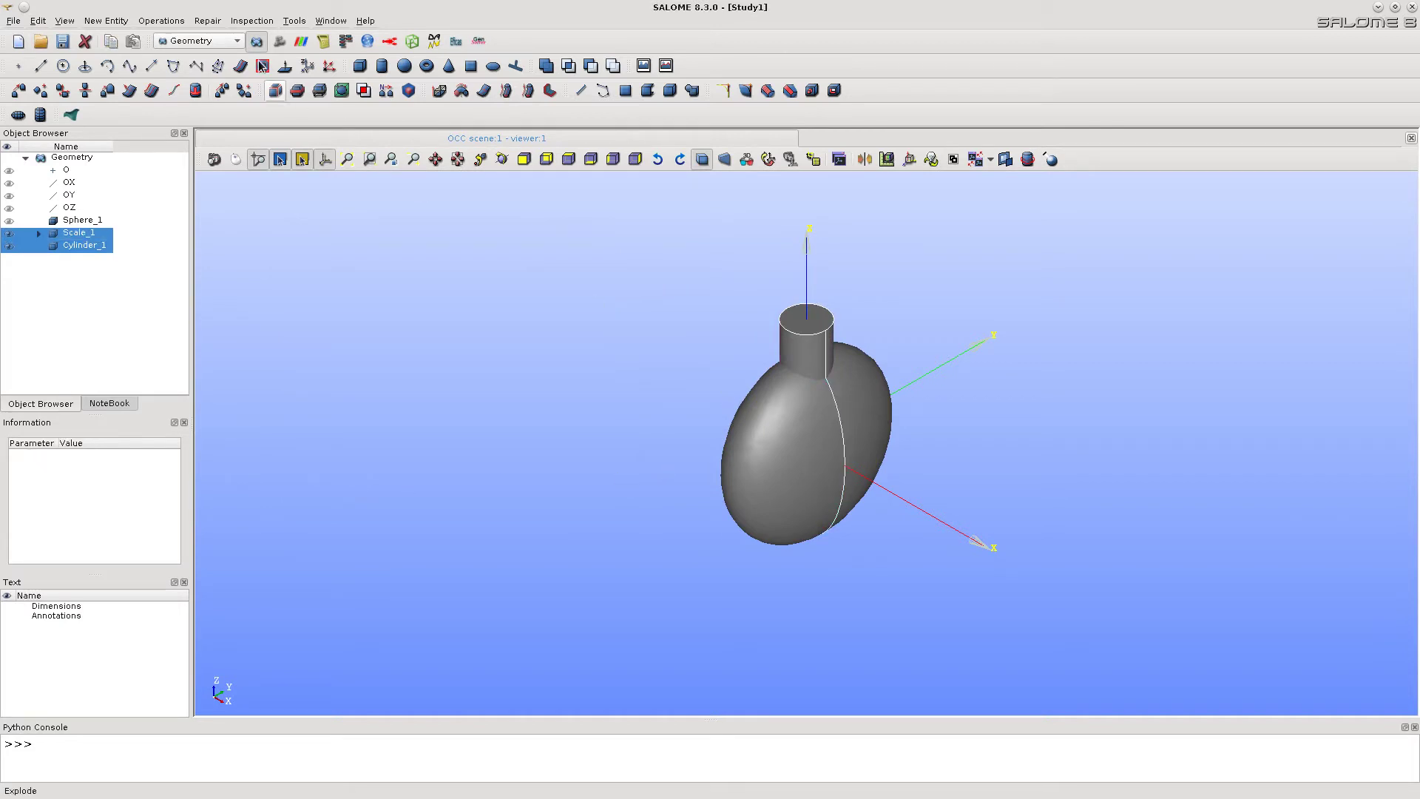
left_click(177, 22)
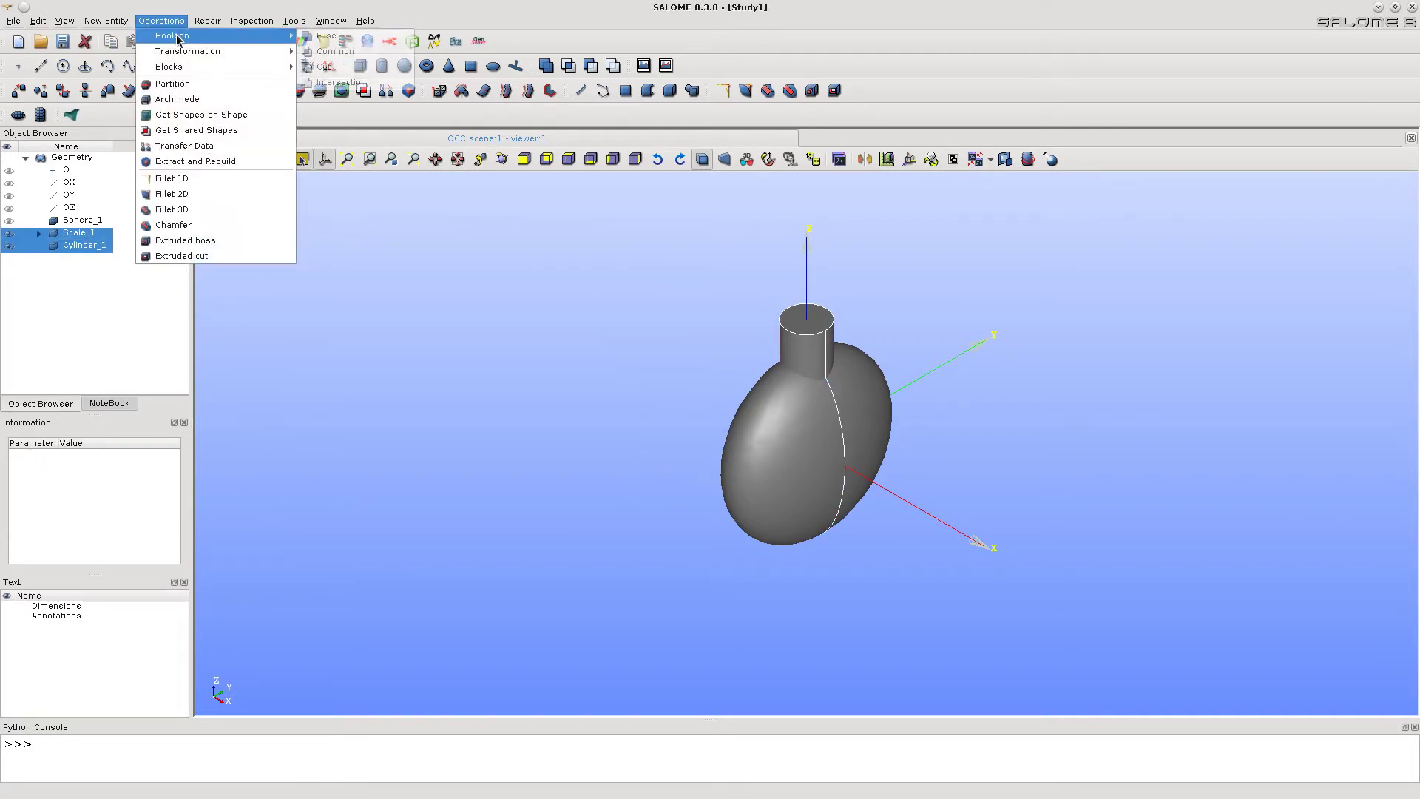
mouse_move(222, 35)
left_click(325, 39)
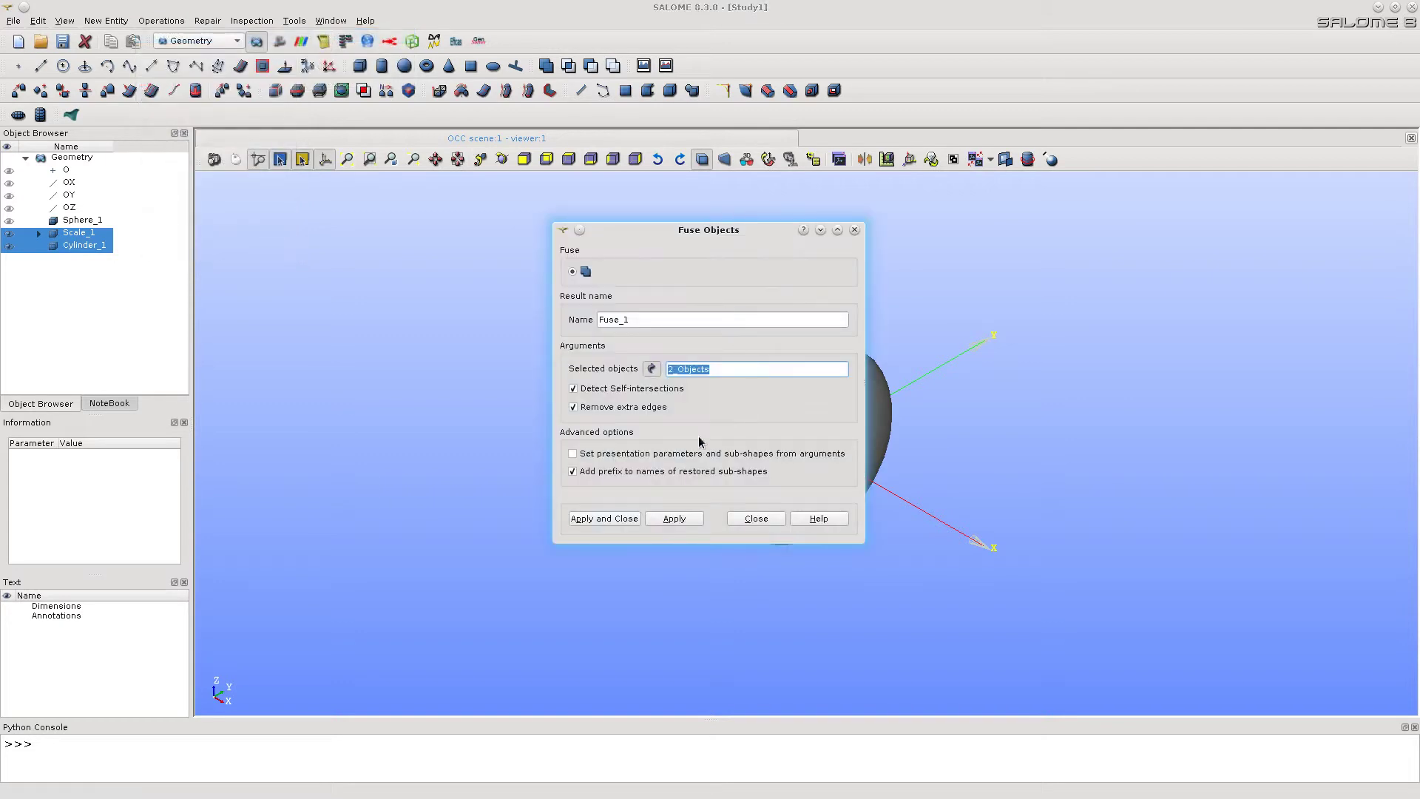
left_click(620, 522)
Fillet the edge where the cylinder meets the ellipsoid with radius 75, creating Fillet_1.
left_click(167, 24)
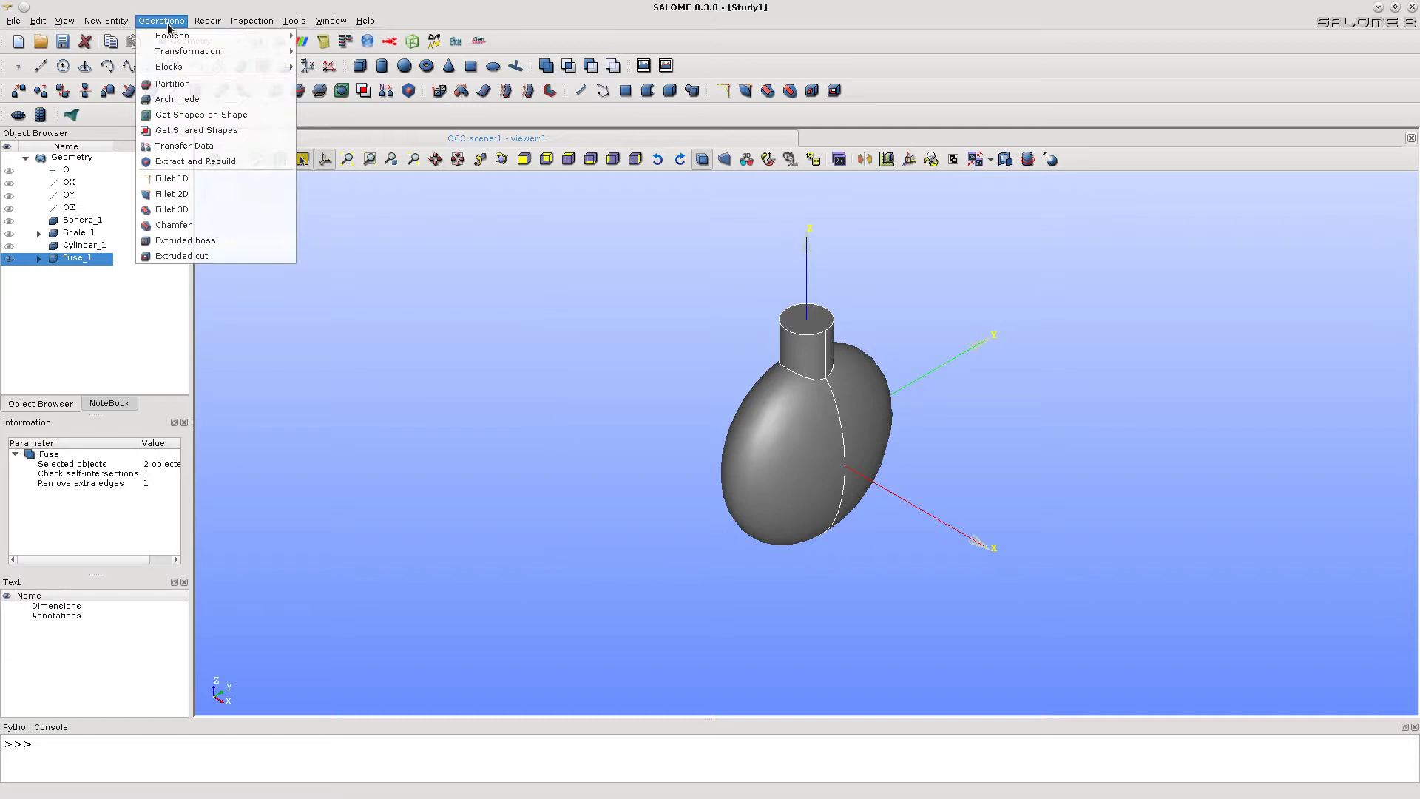
left_click(162, 209)
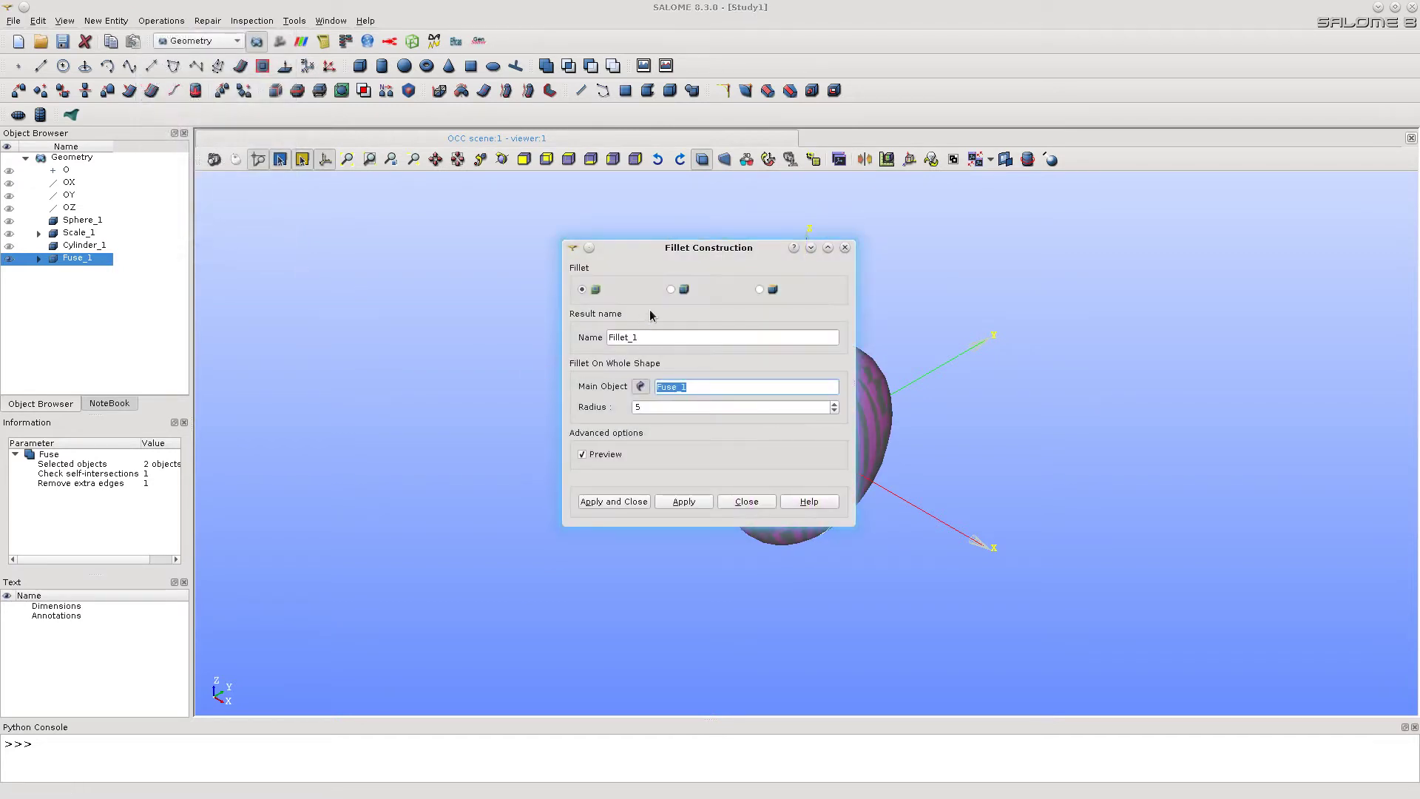
left_click(671, 289)
left_click_drag(668, 251, 351, 305)
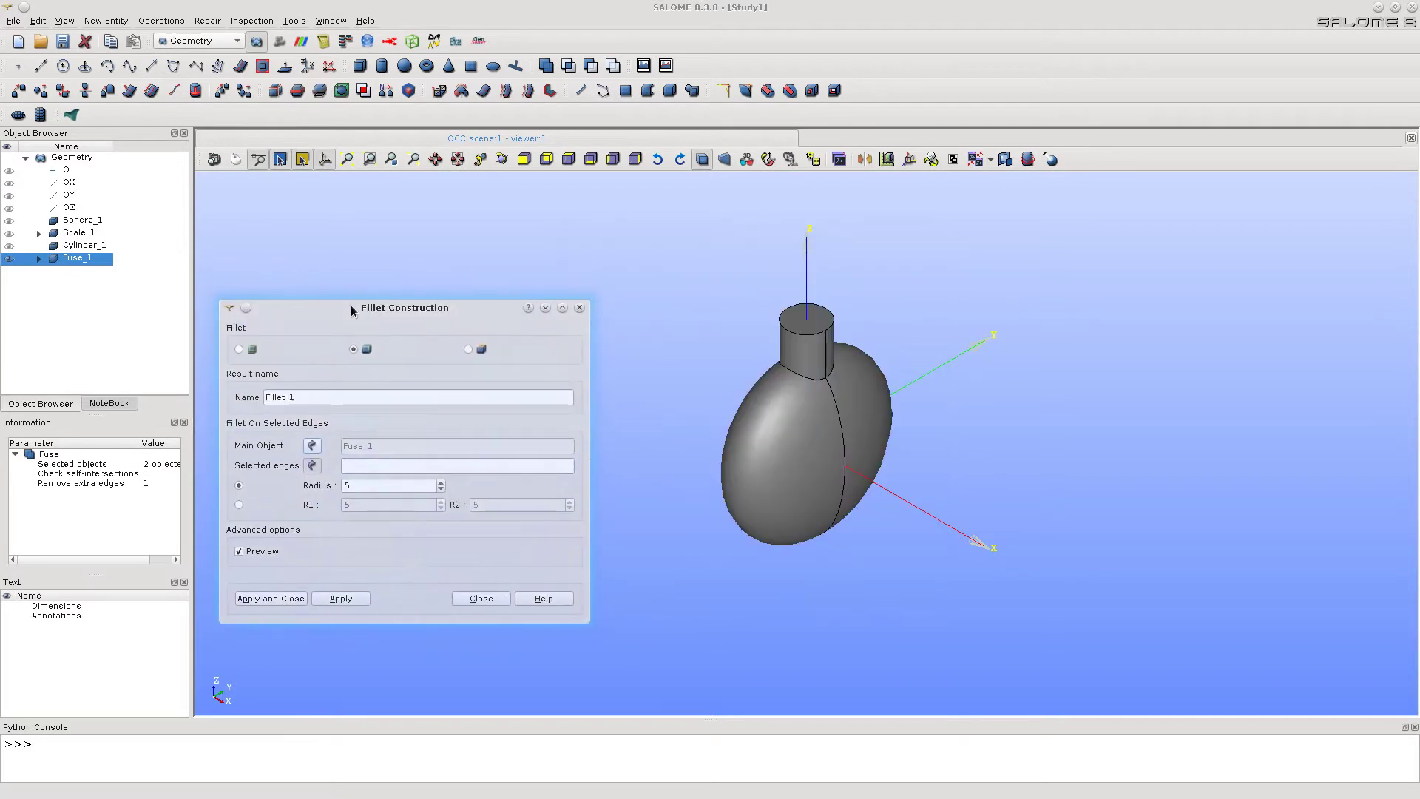
left_click(799, 379)
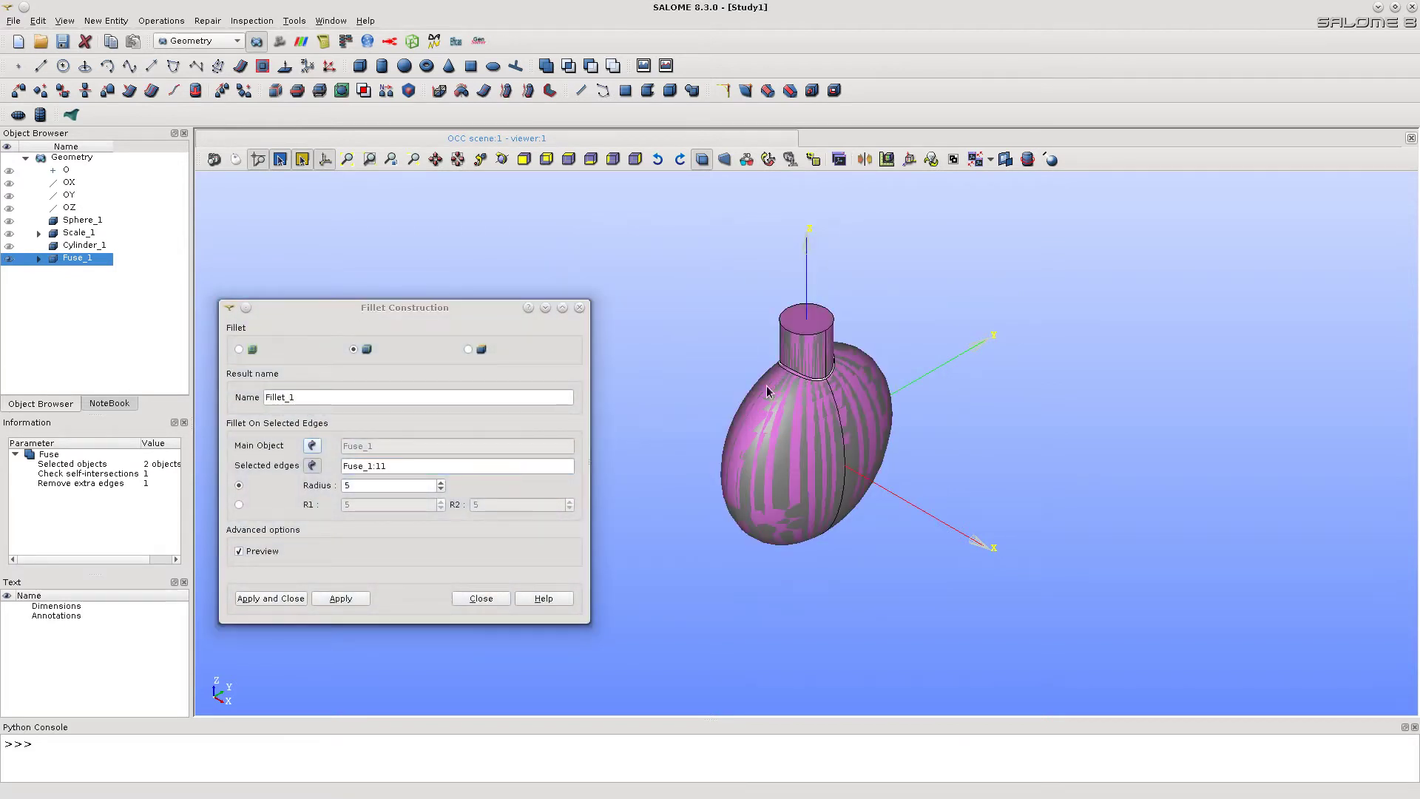
double_click(368, 485)
type("75")
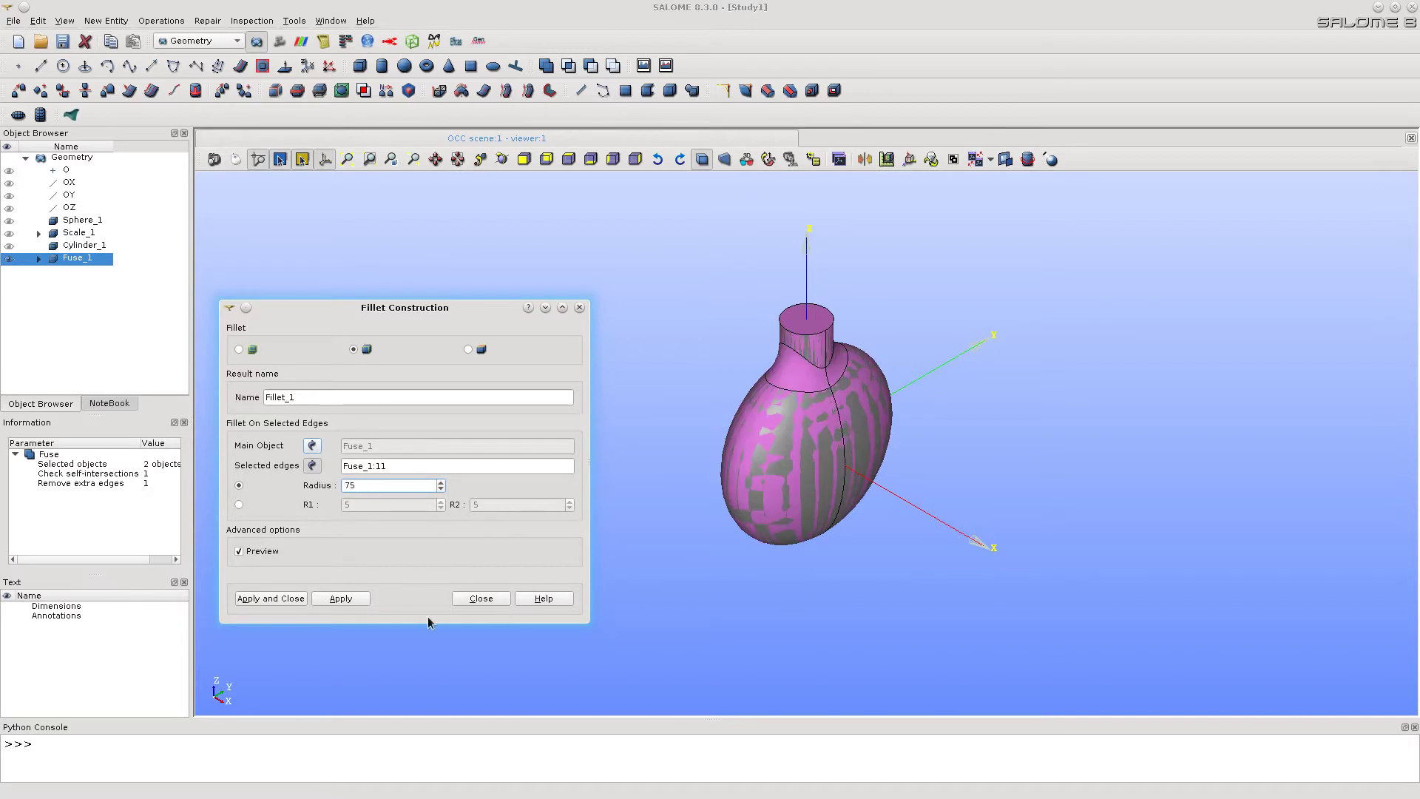
left_click(271, 599)
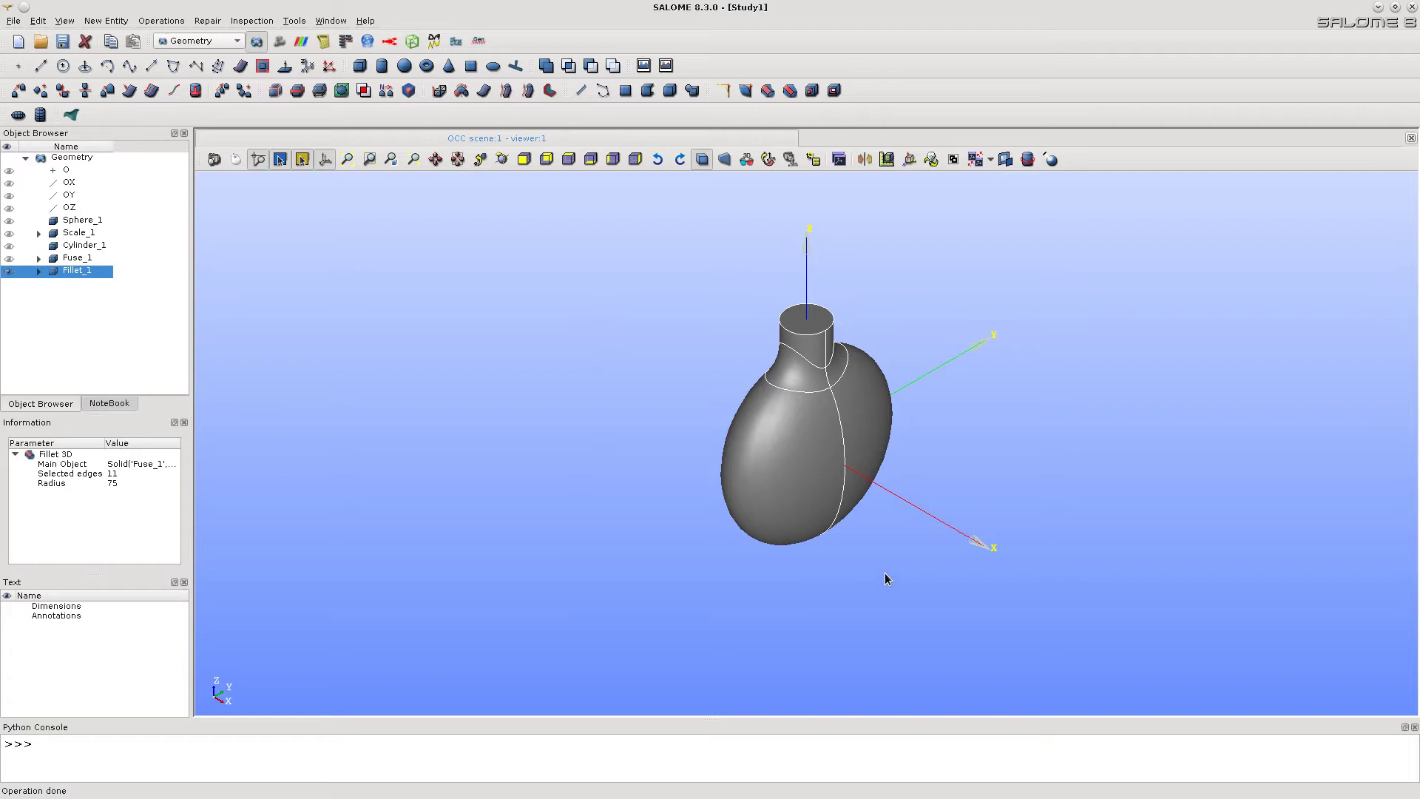
Delete Sphere_1, Scale_1, Cylinder_1, Fuse_1 and Fillet_1 from the Object Browser.
left_click(985, 408)
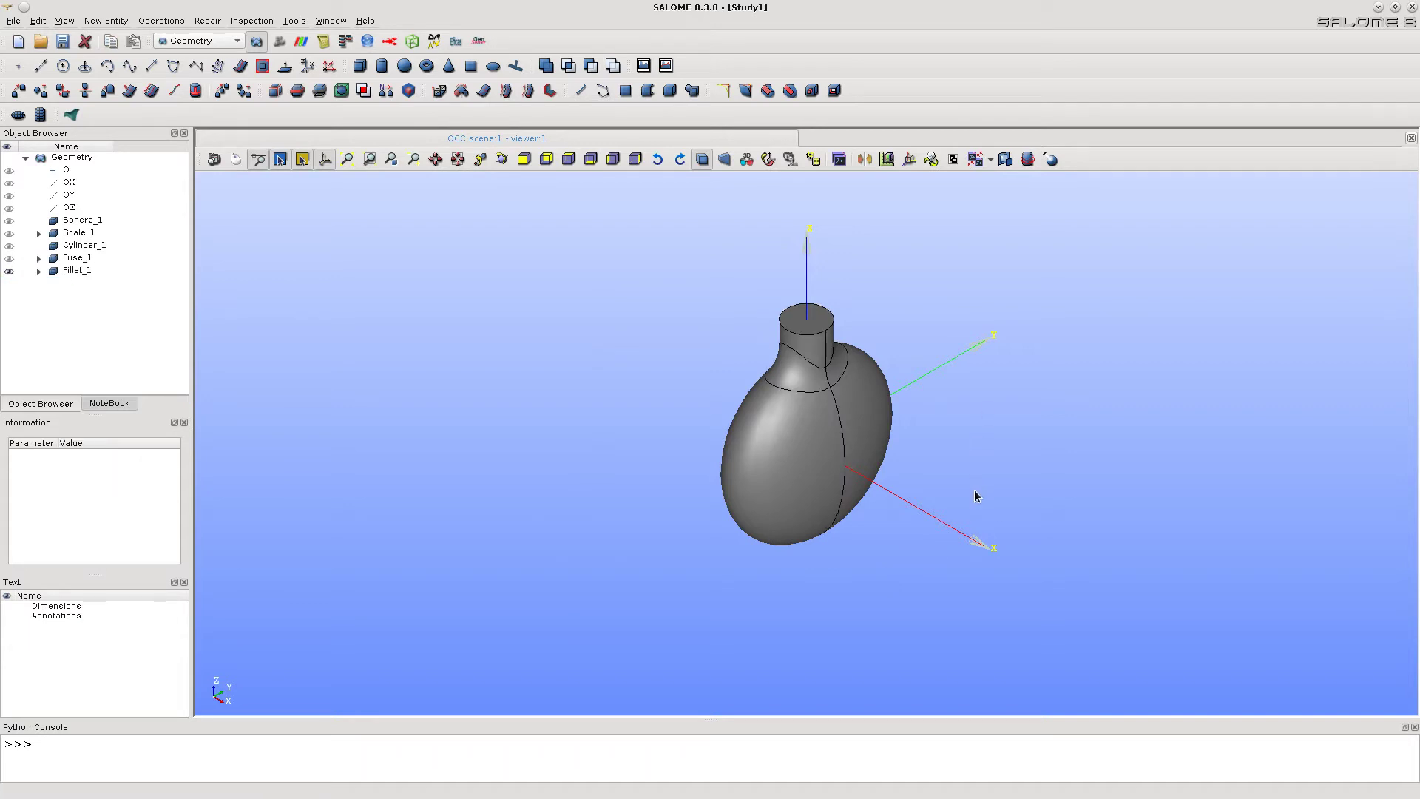
right_click_drag(975, 496, 947, 411, "ctrl")
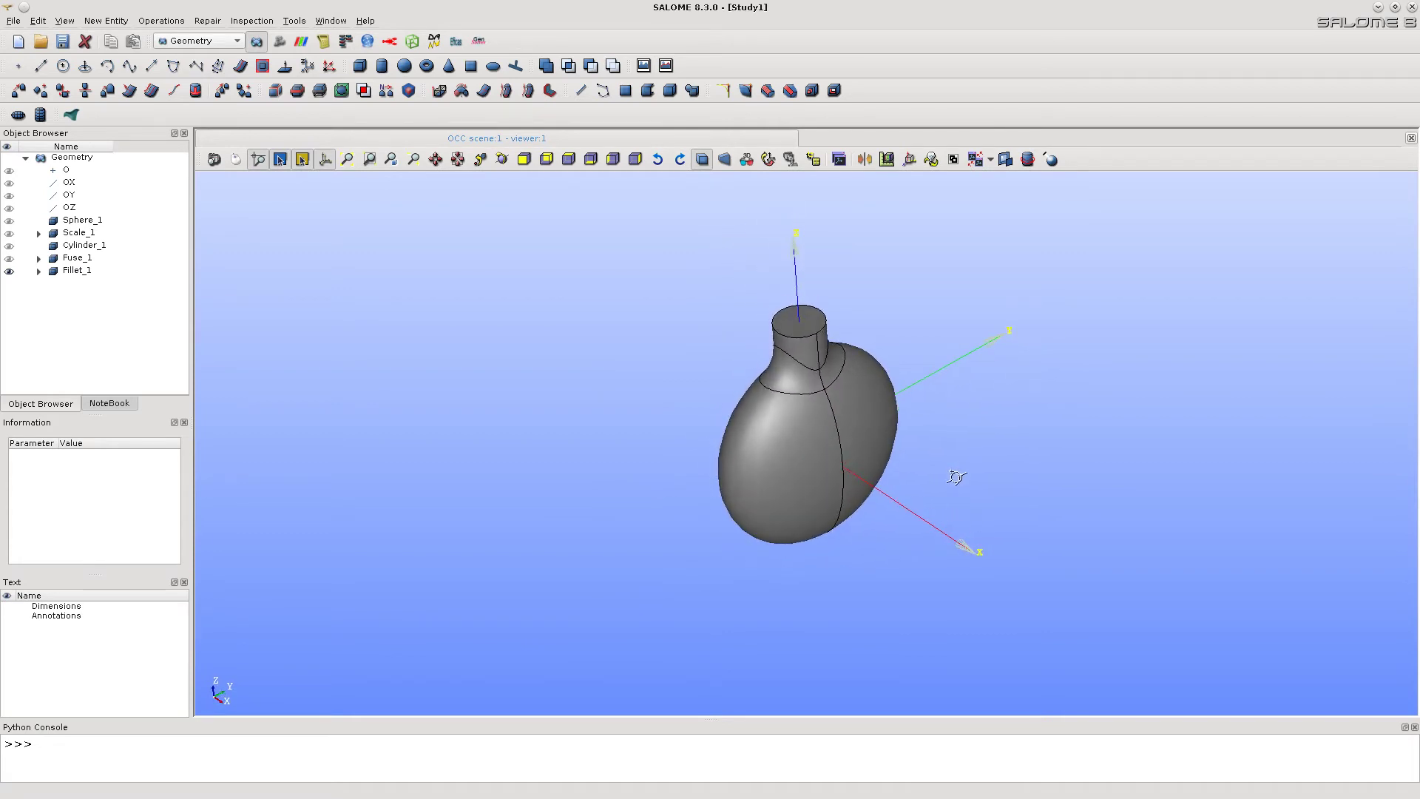
left_click(768, 159)
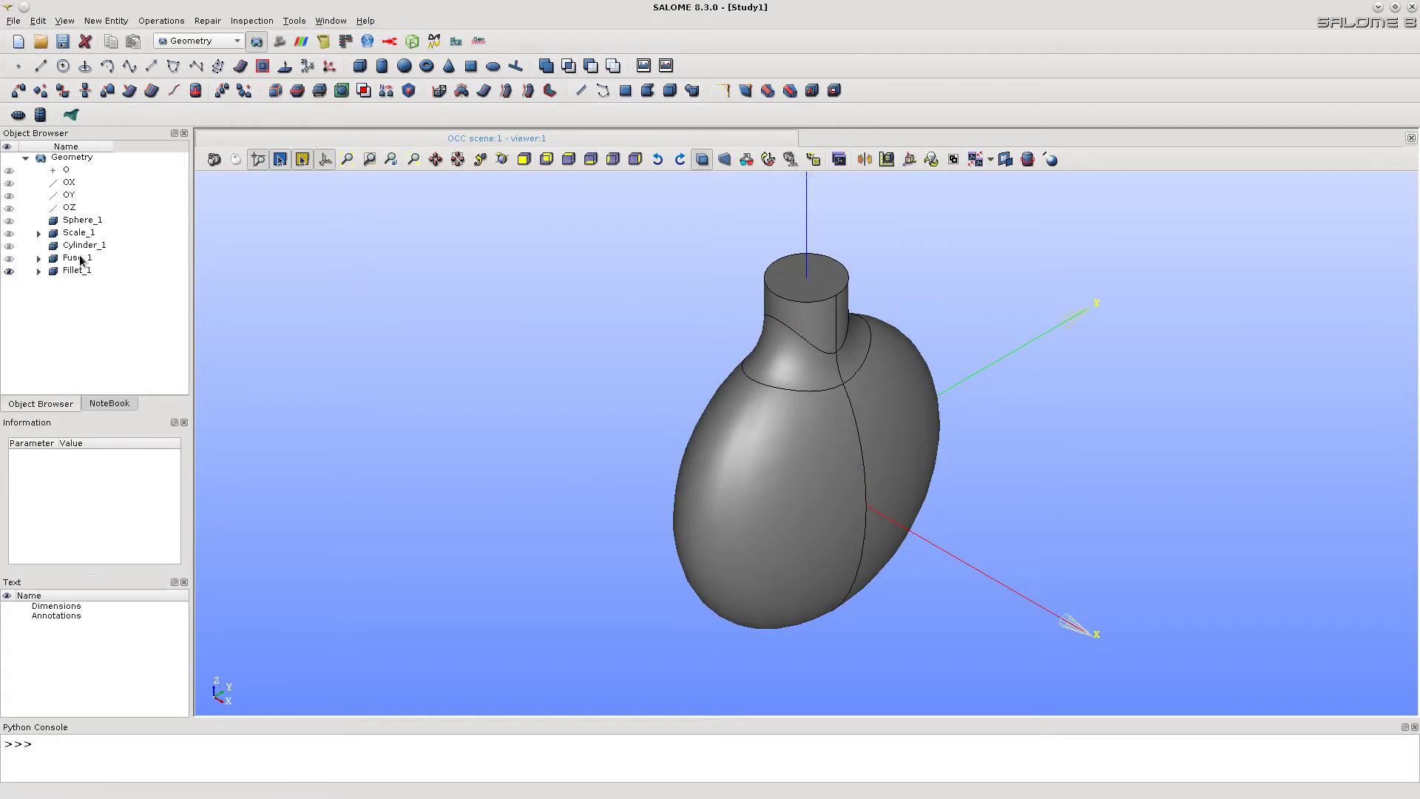
left_click(79, 221)
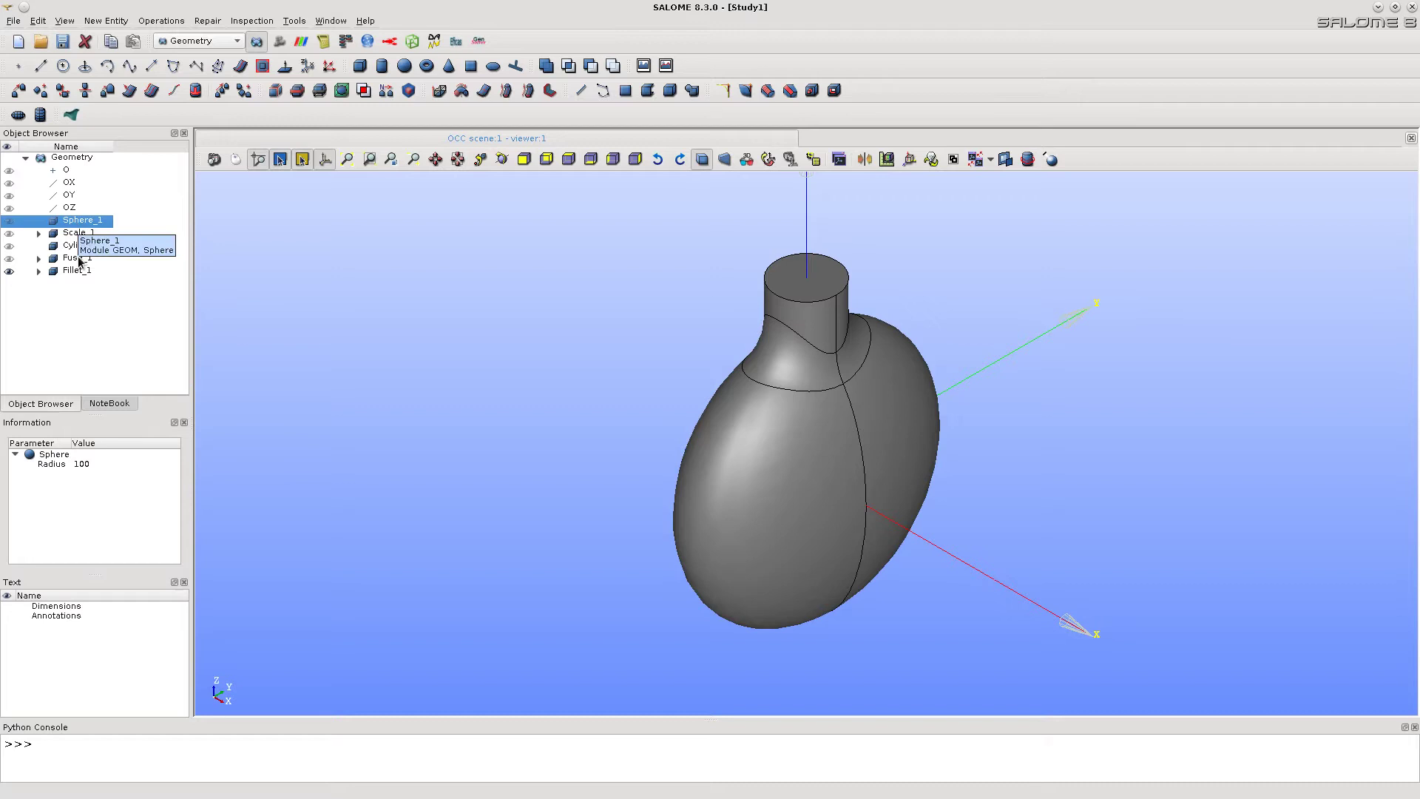
left_click(72, 272, "shift")
right_click(73, 258)
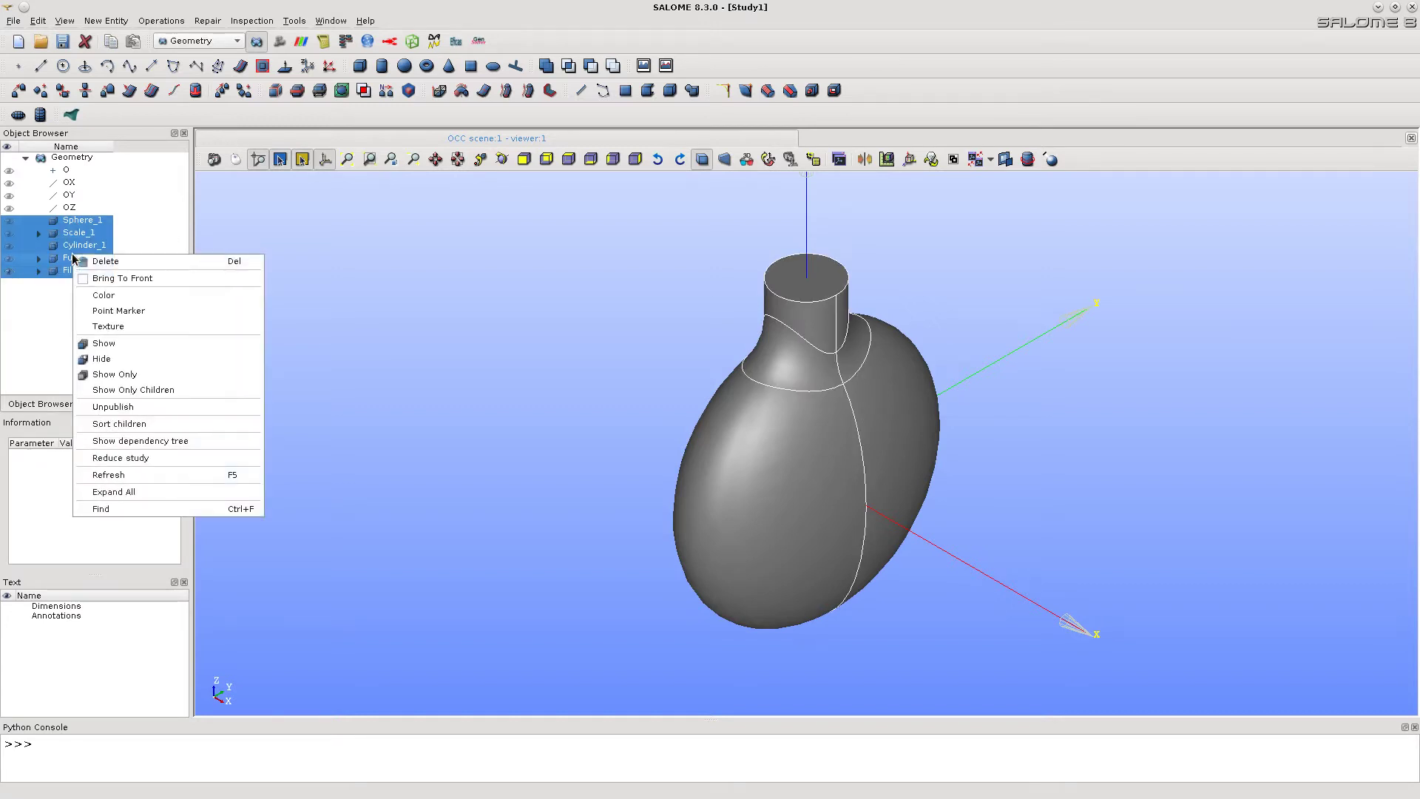
left_click(127, 262)
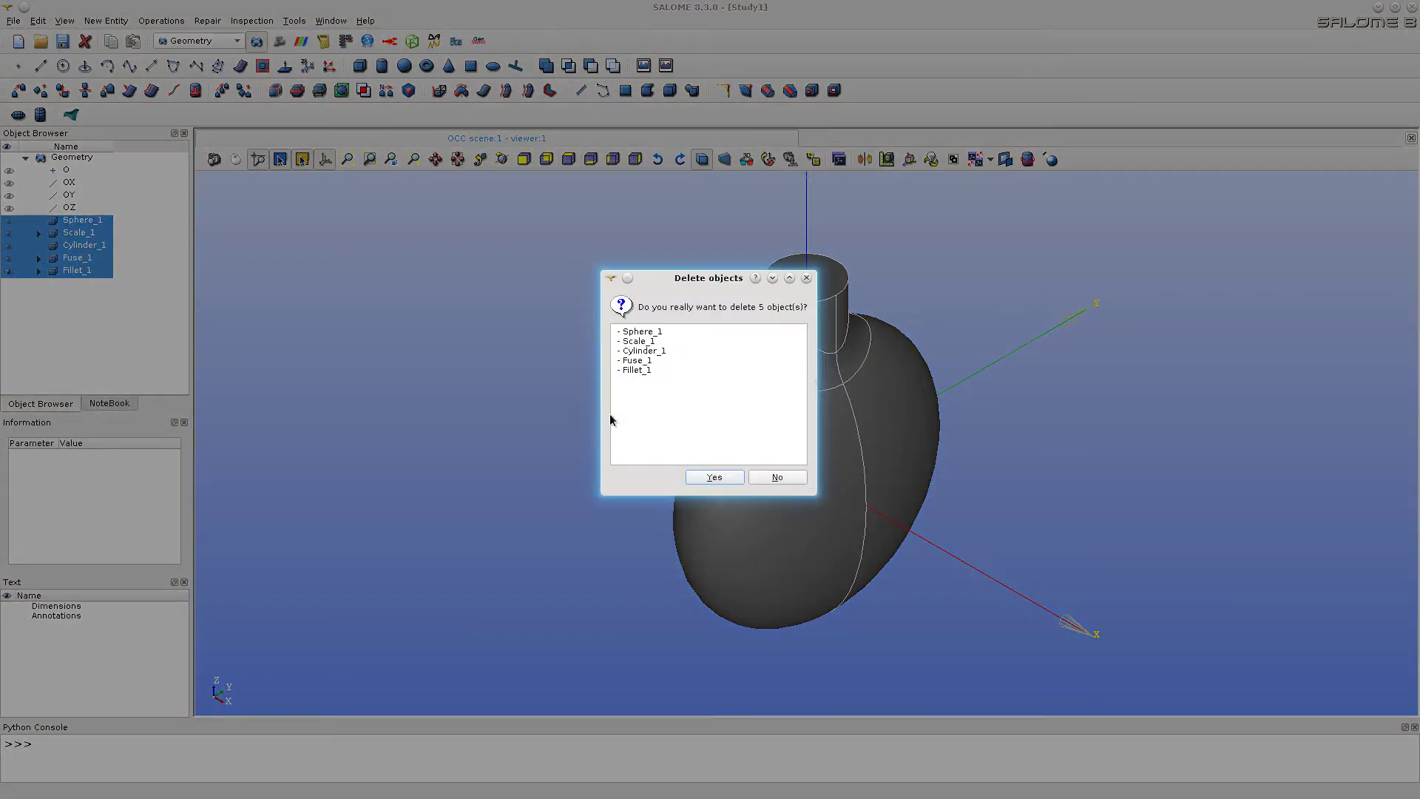
left_click(714, 477)
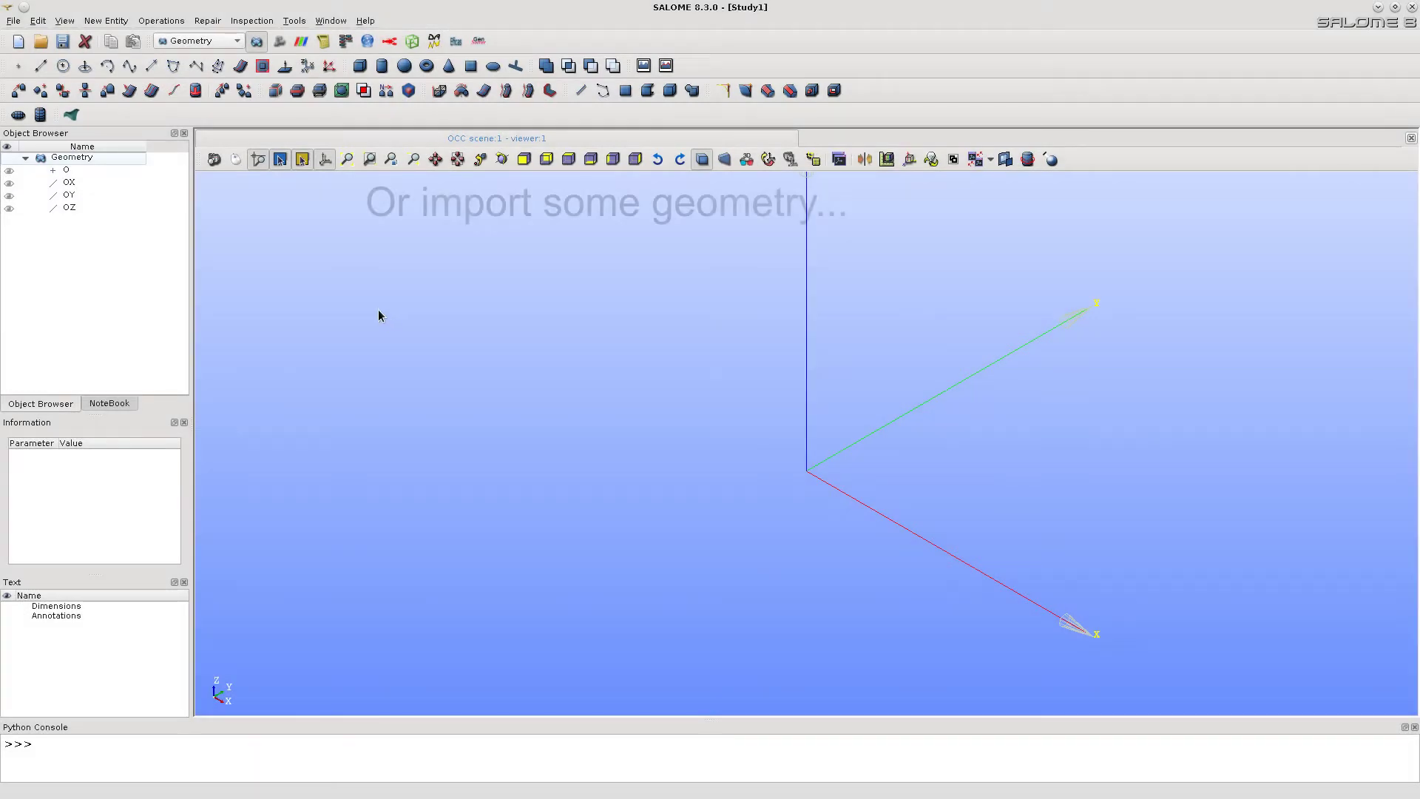
left_click(13, 21)
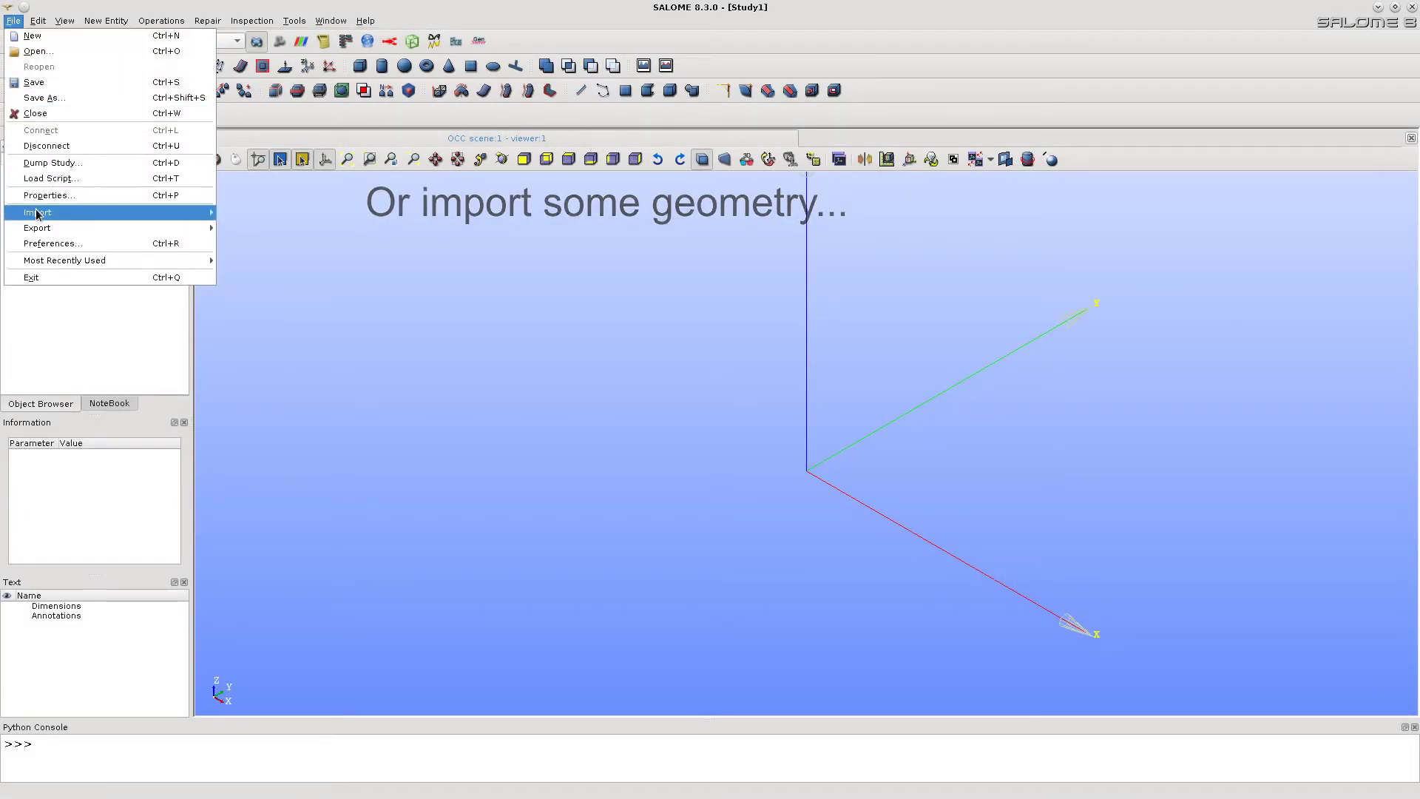
mouse_move(45, 215)
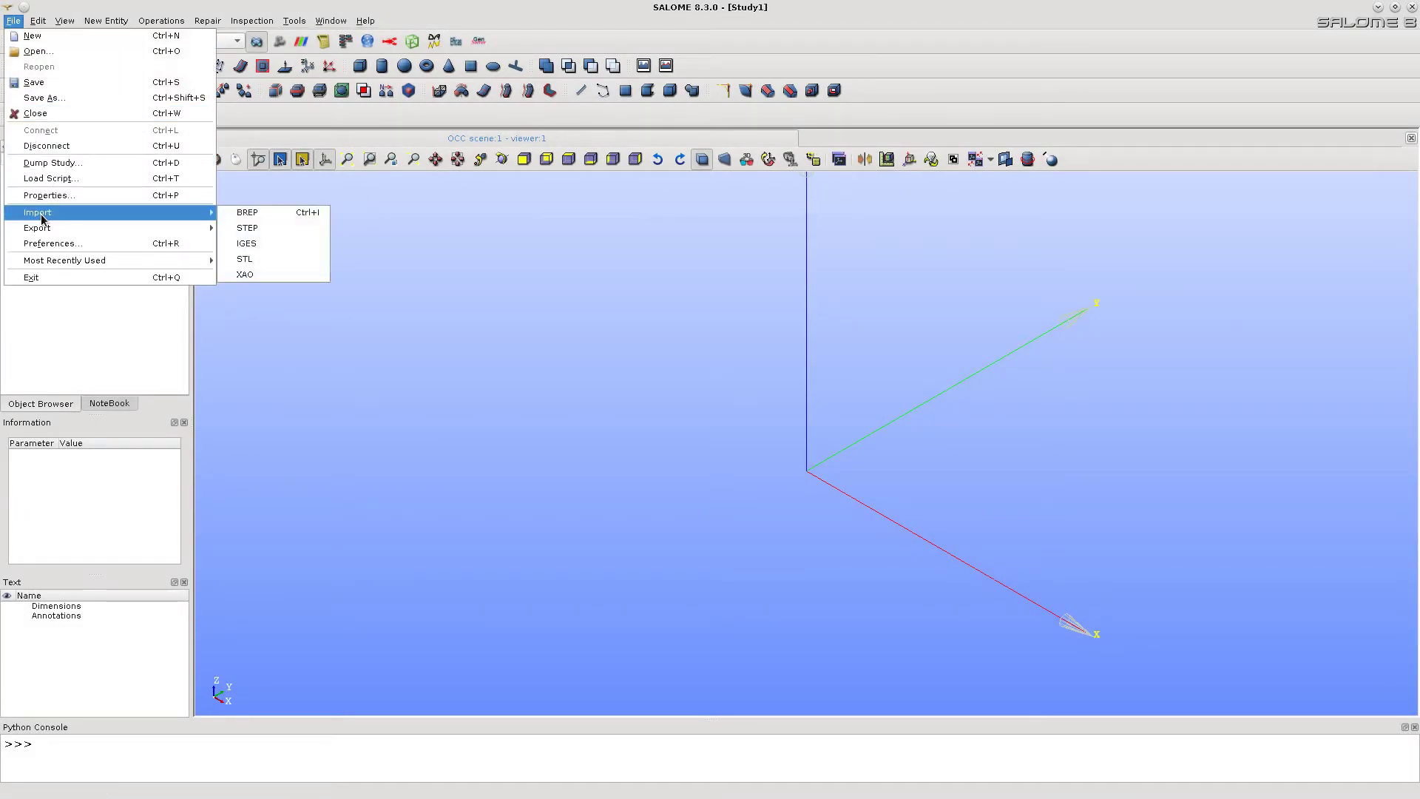
left_click(257, 215)
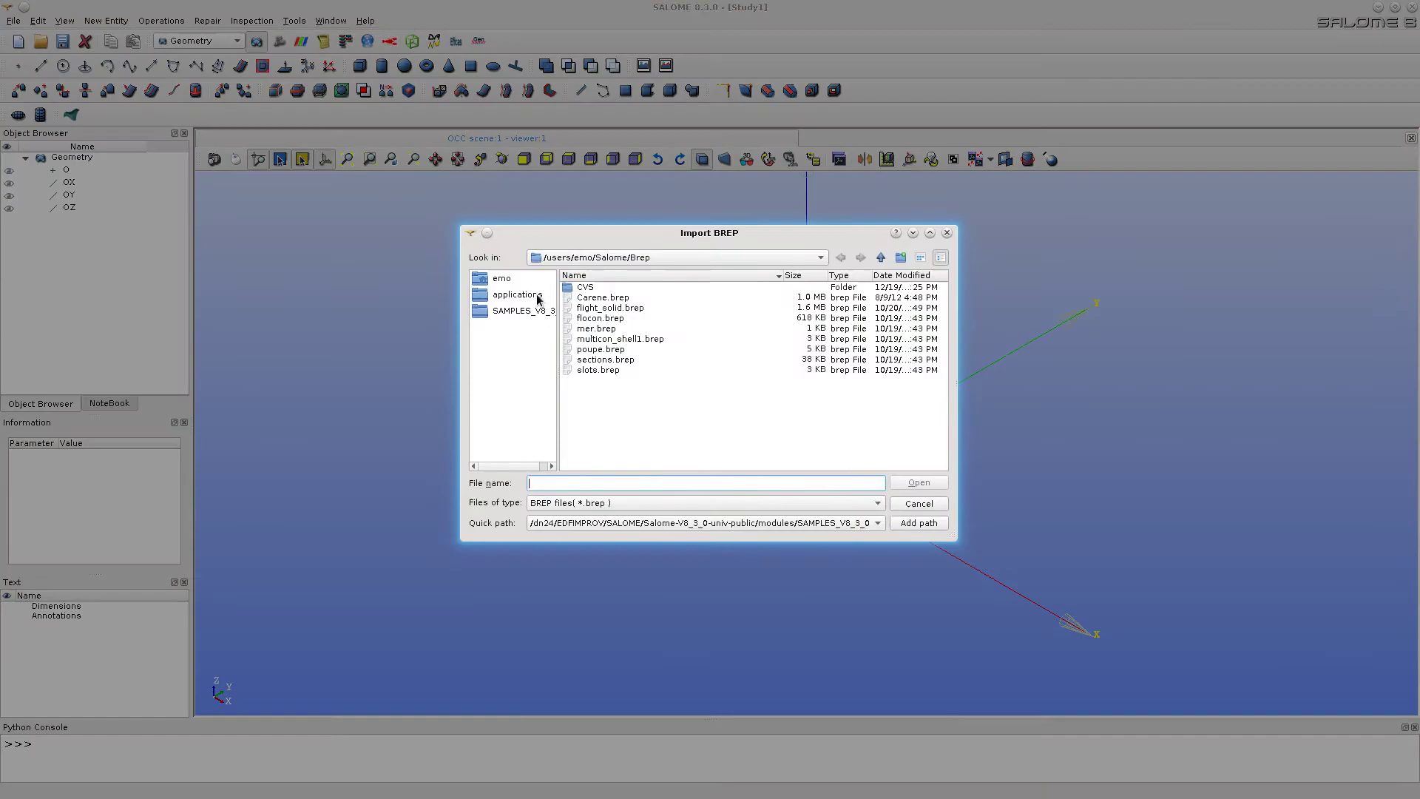
double_click(610, 308)
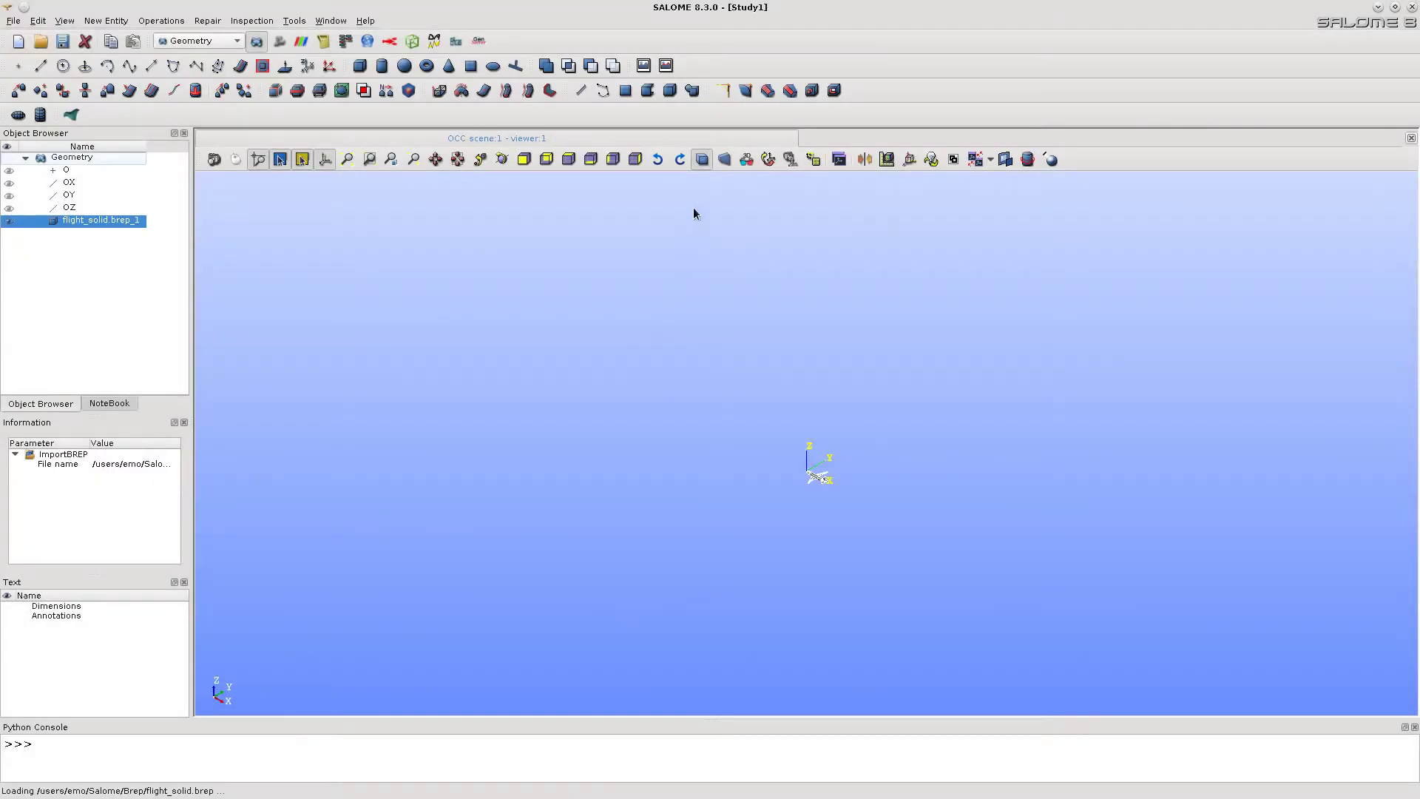
left_click(347, 159)
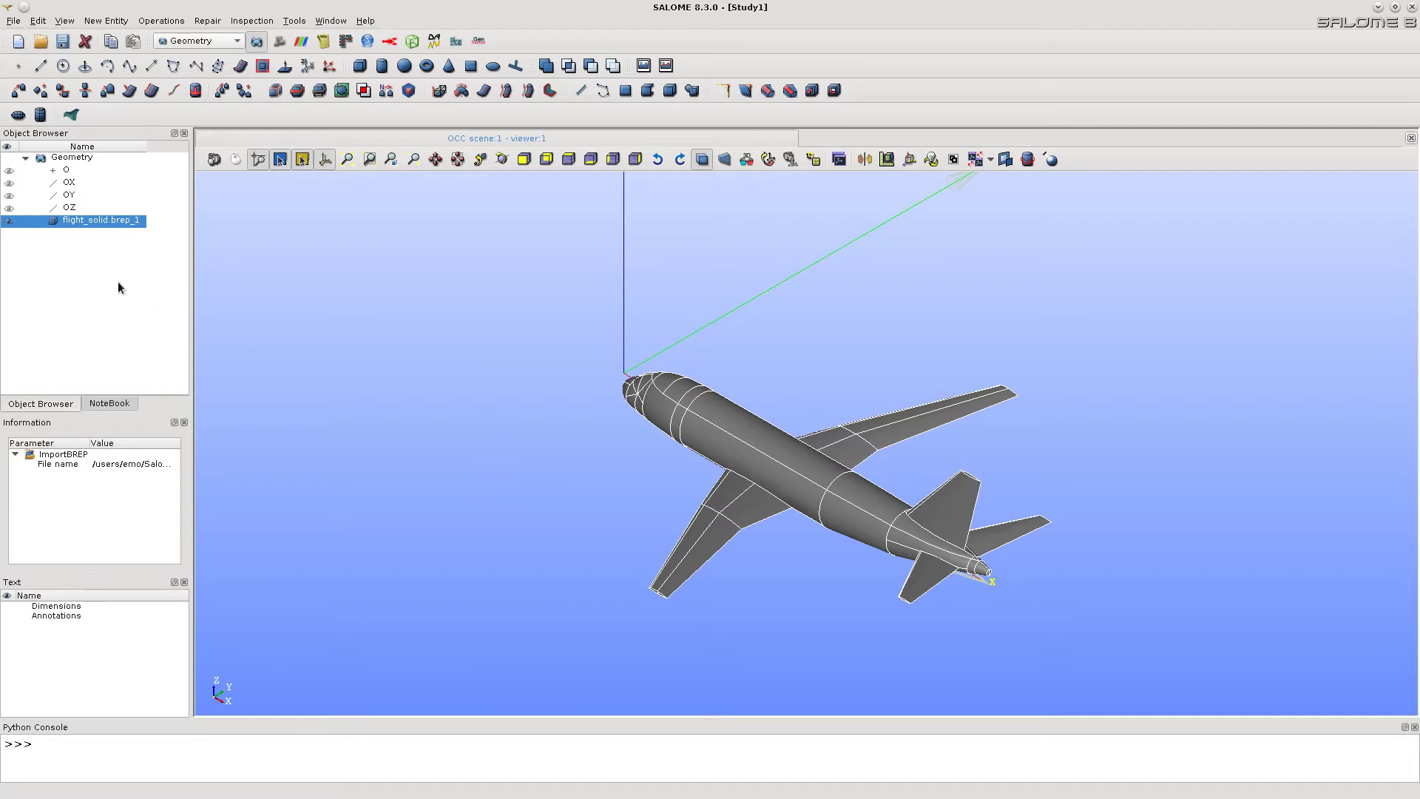
right_click(68, 221)
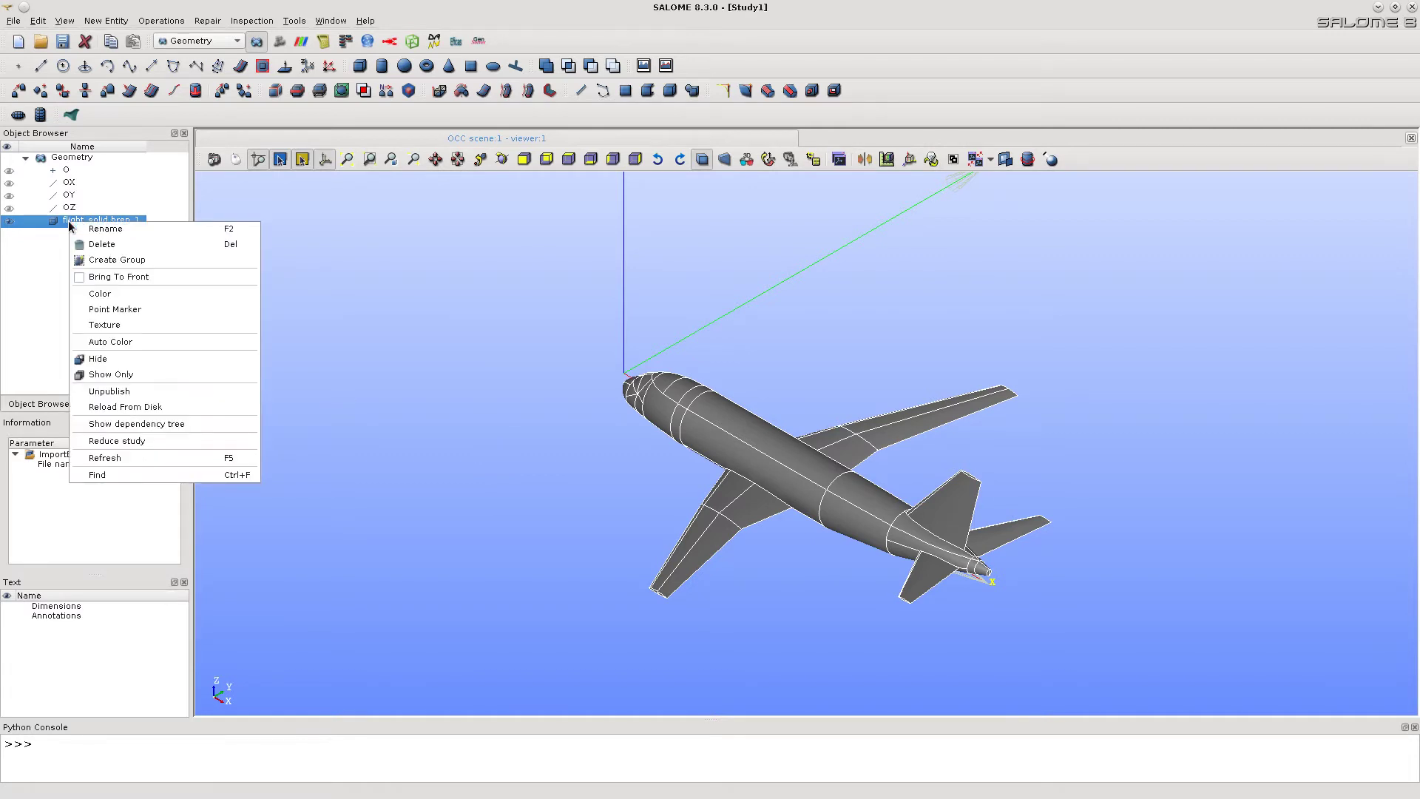
left_click(100, 245)
left_click(714, 477)
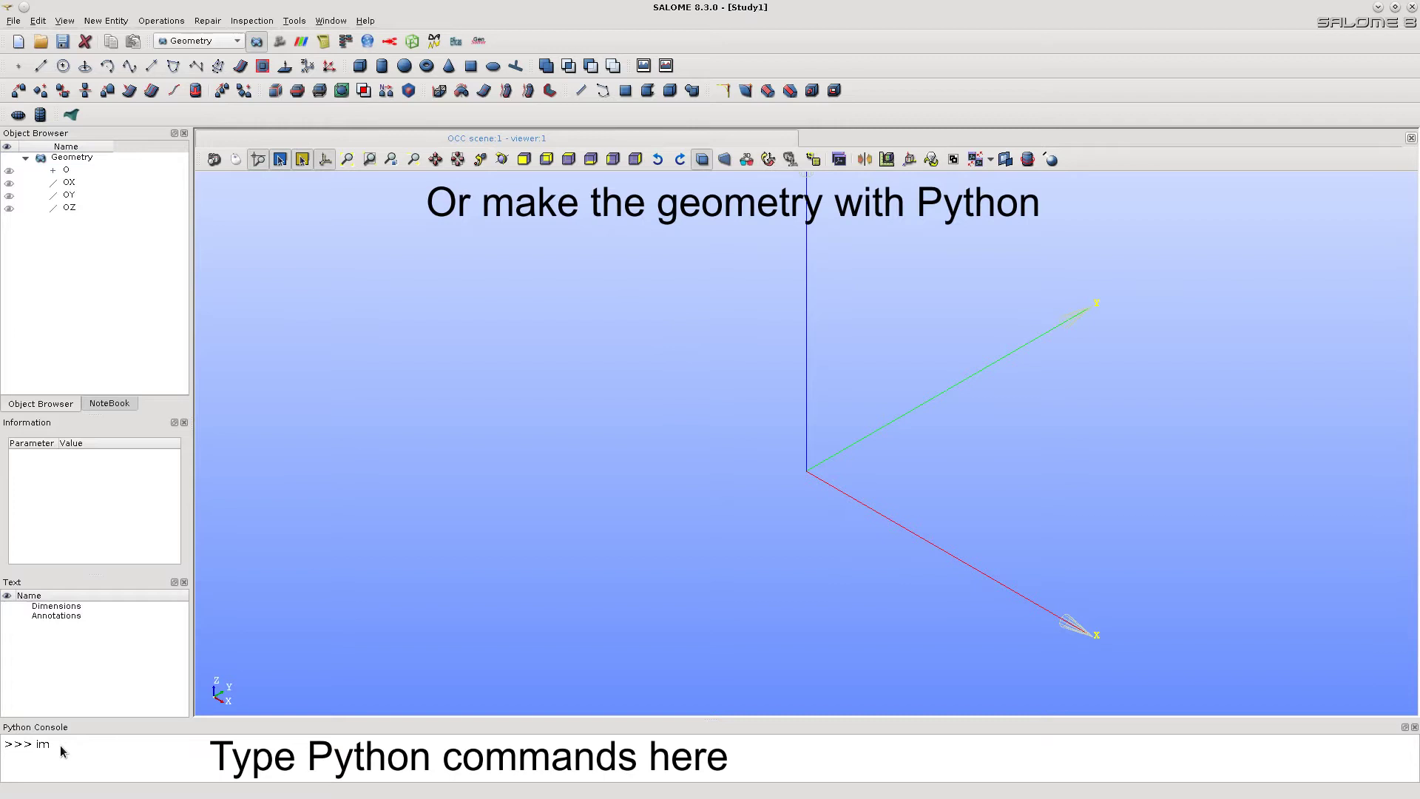
In the Python console, import sys, add '/dn27/users_Linux/emo/' to sys.path and import Helice_geometry.
key("Return")
type("sys.path.")
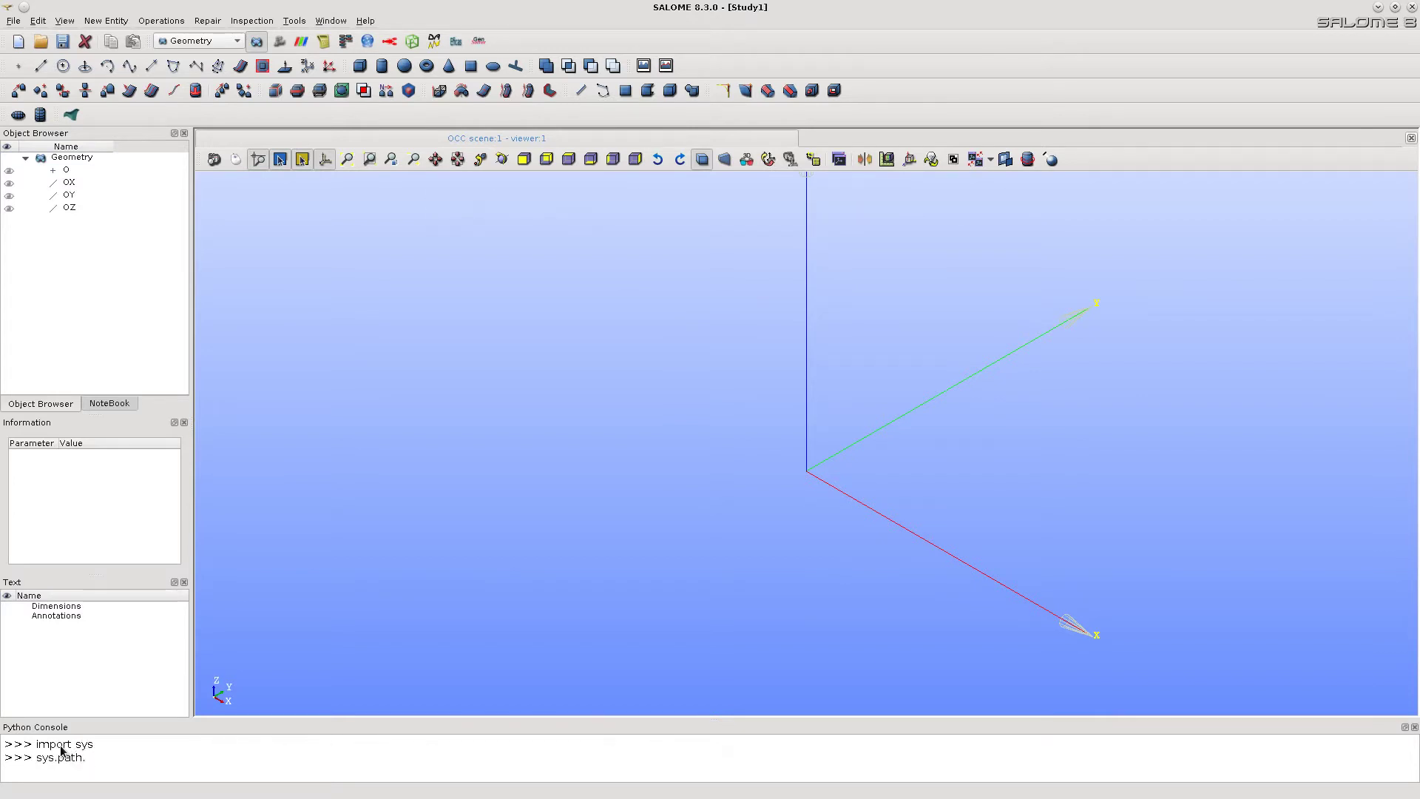
type("append('/dn27/users_Linux/emo/')")
key("Return")
type("import H")
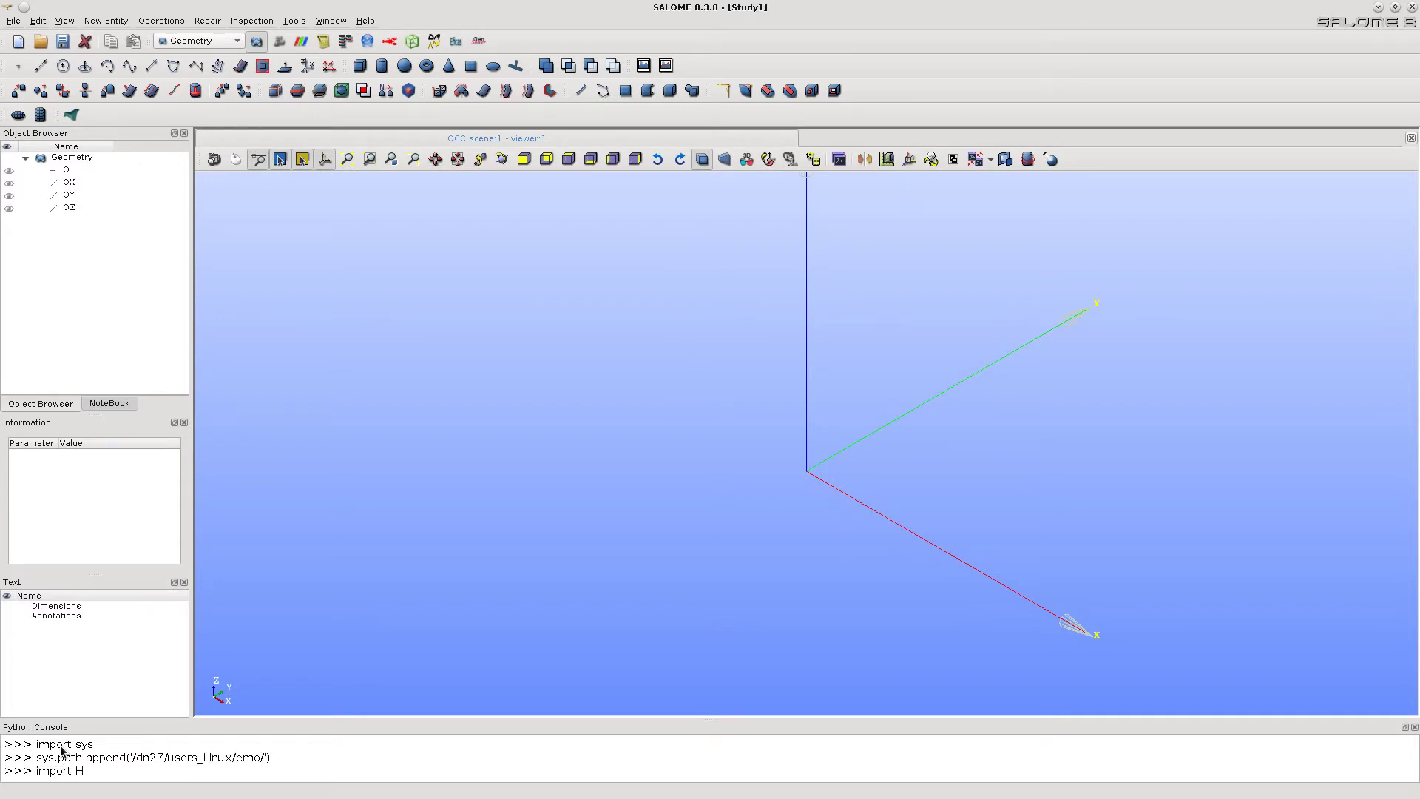
type("elice_geometry.")
key("Return")
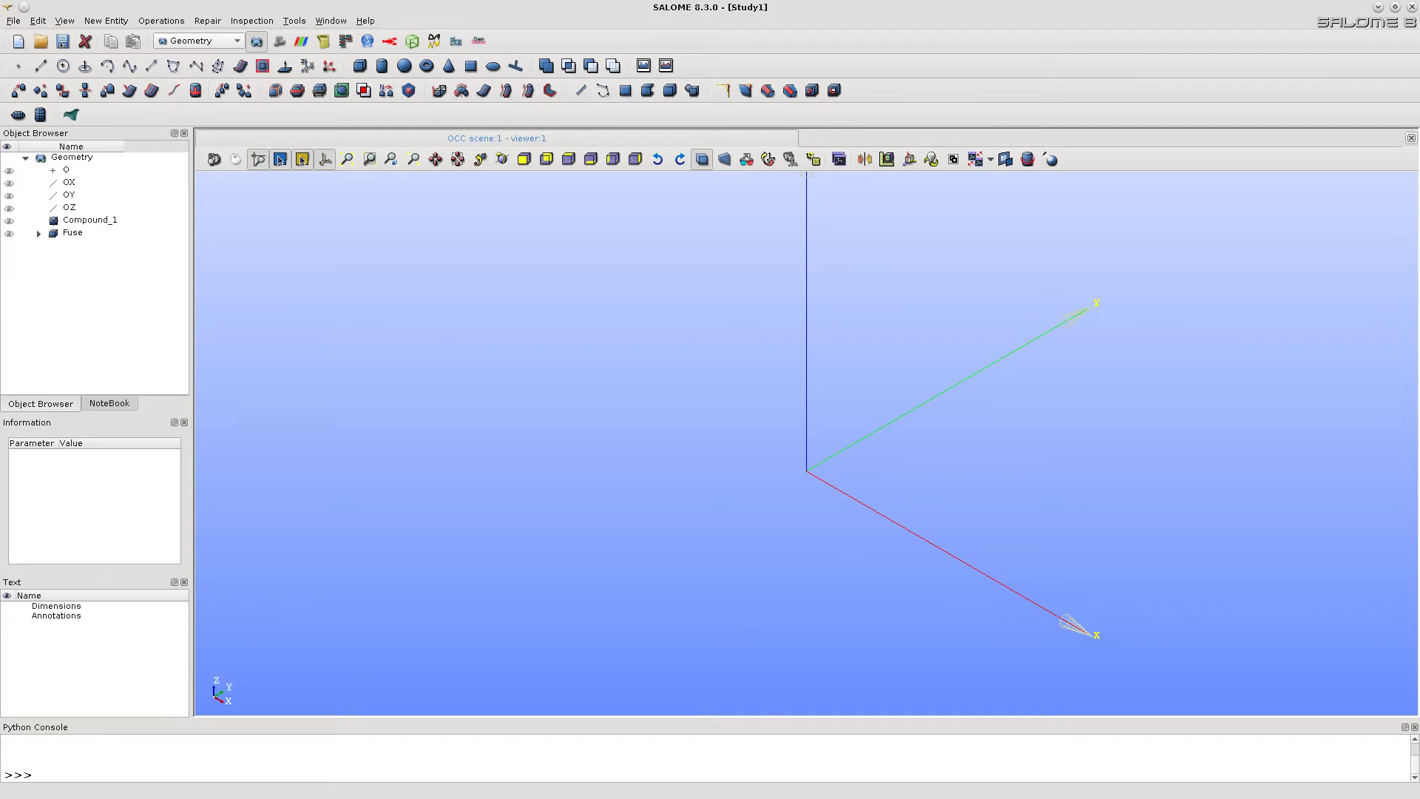
Show only the Fuse solid, reset the view and orbit to inspect its blades.
right_click(70, 236)
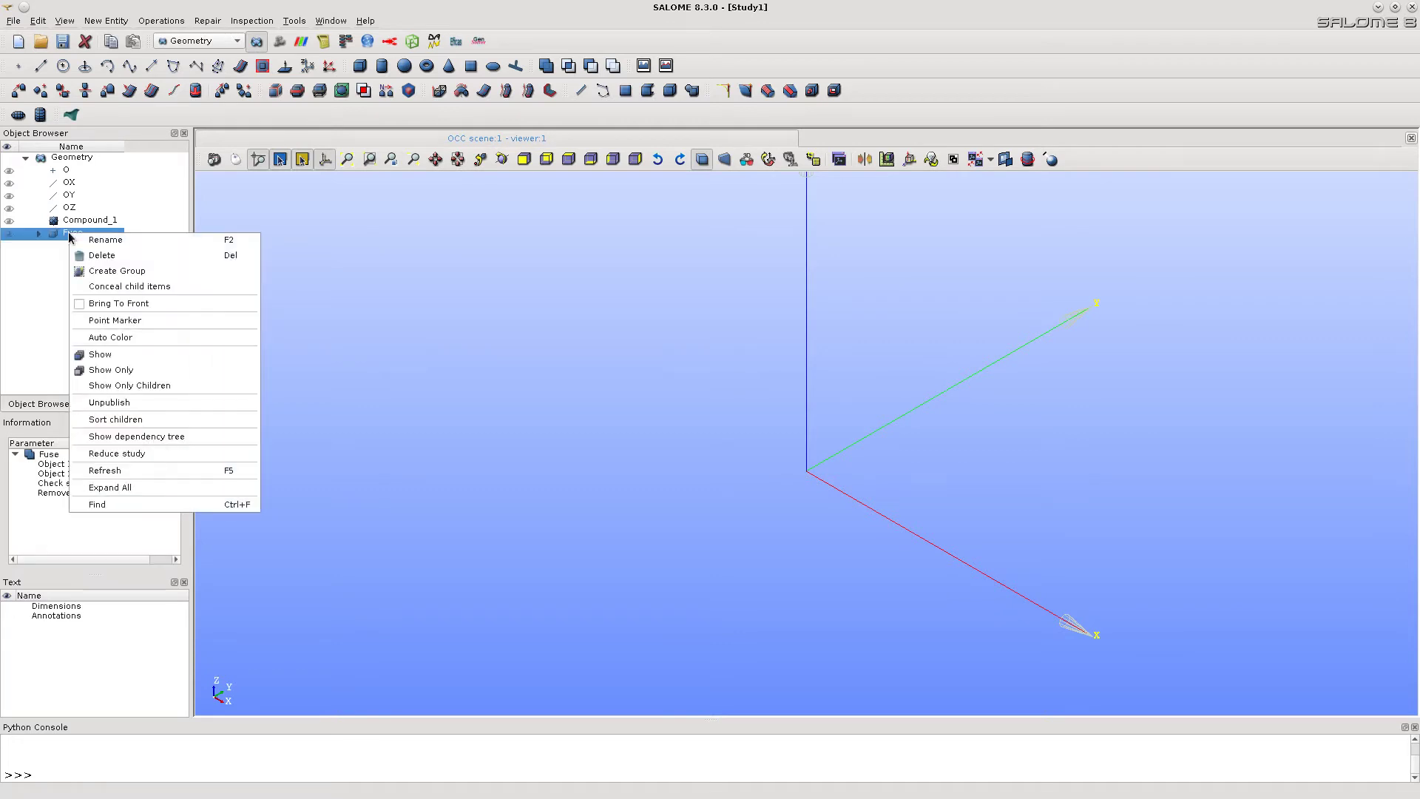
left_click(111, 370)
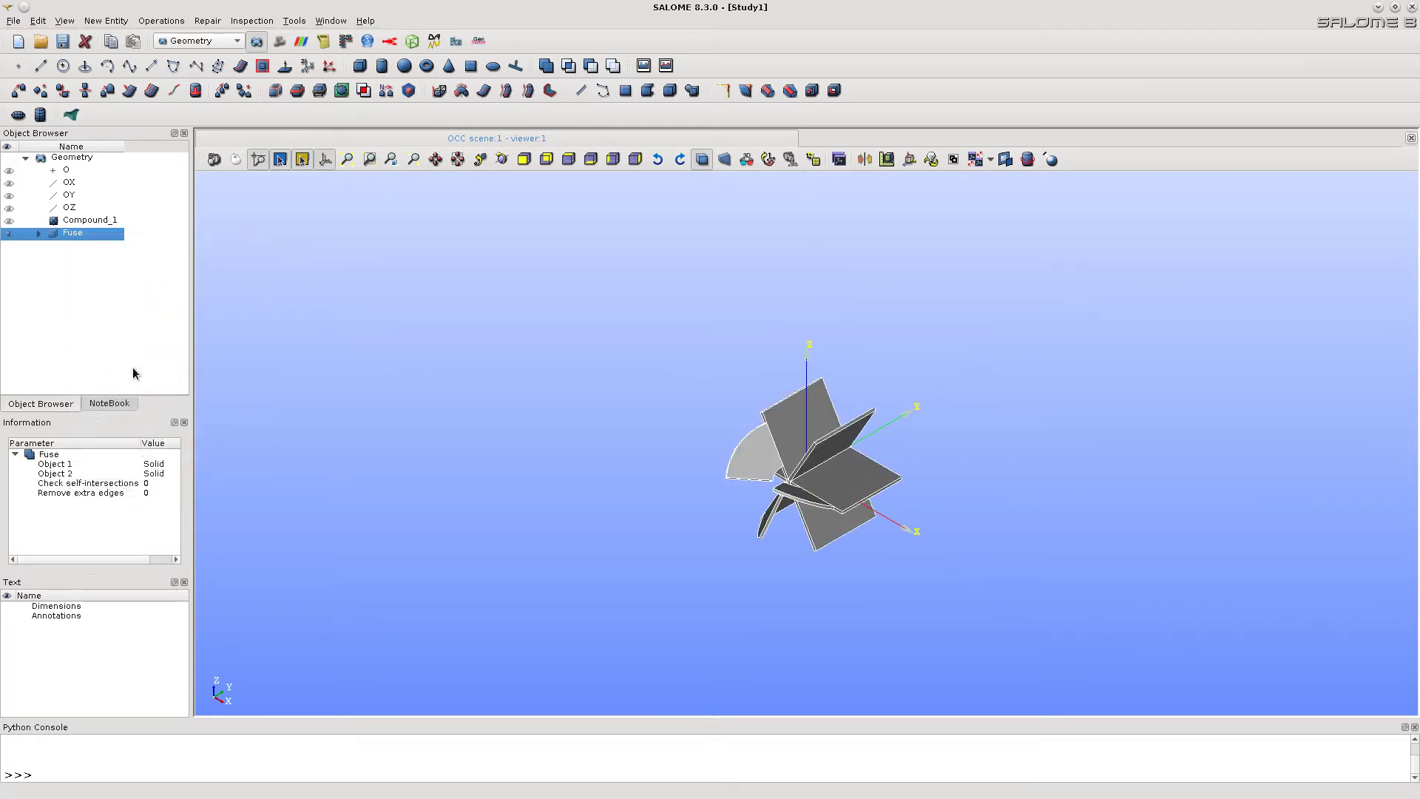
left_click(769, 159)
left_click_drag(767, 483, 458, 436)
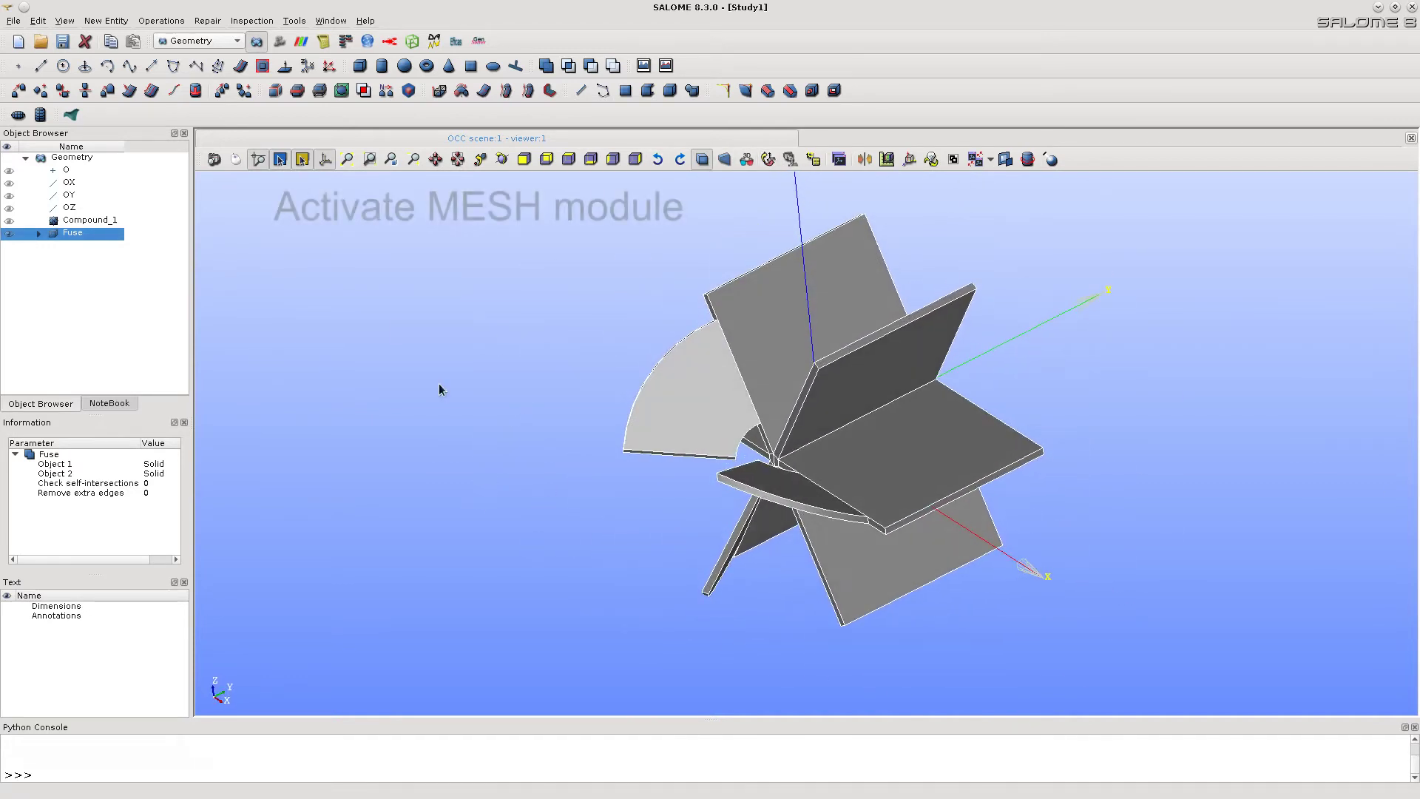
In the Mesh module, show Fuse in the VTK viewer, reset the view and fit it.
left_click(279, 42)
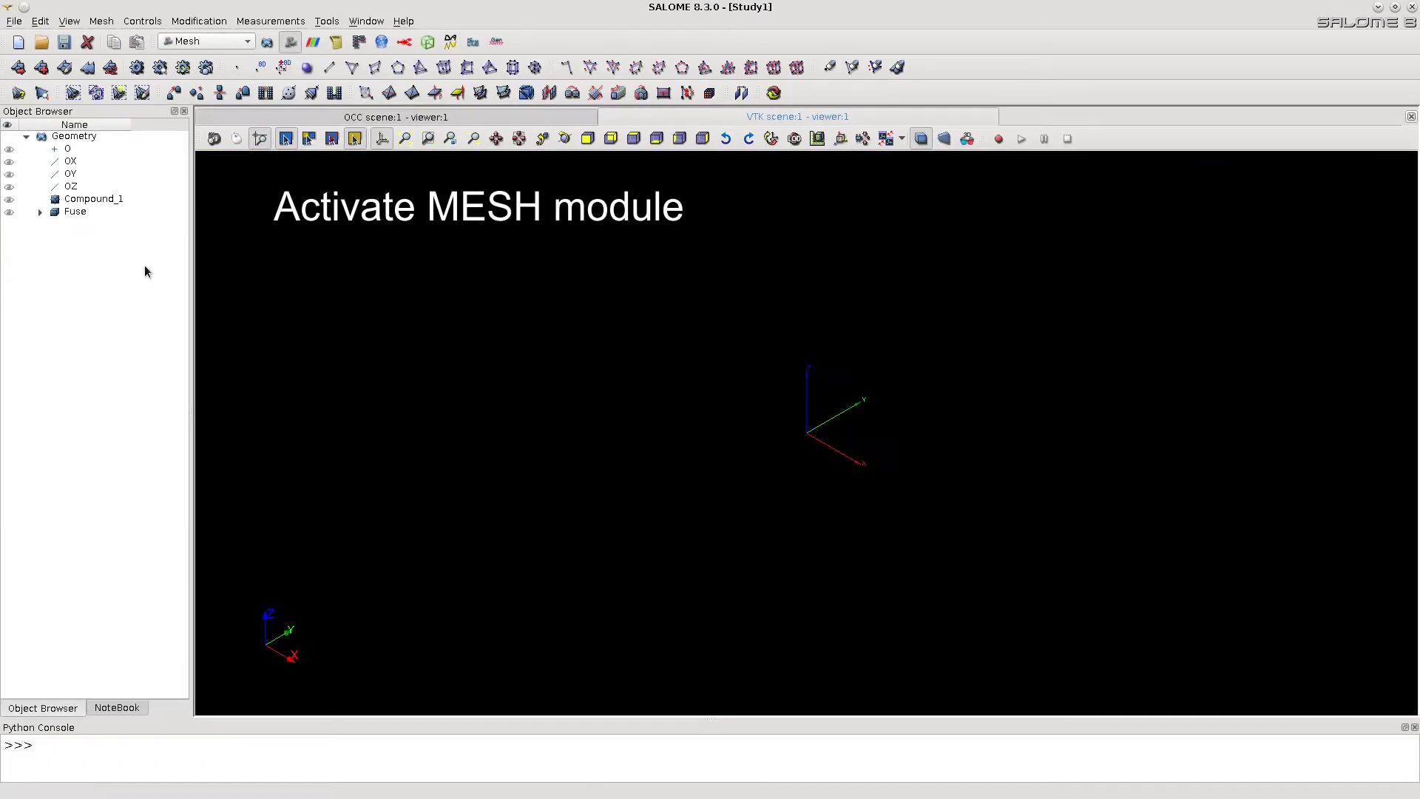
right_click(75, 214)
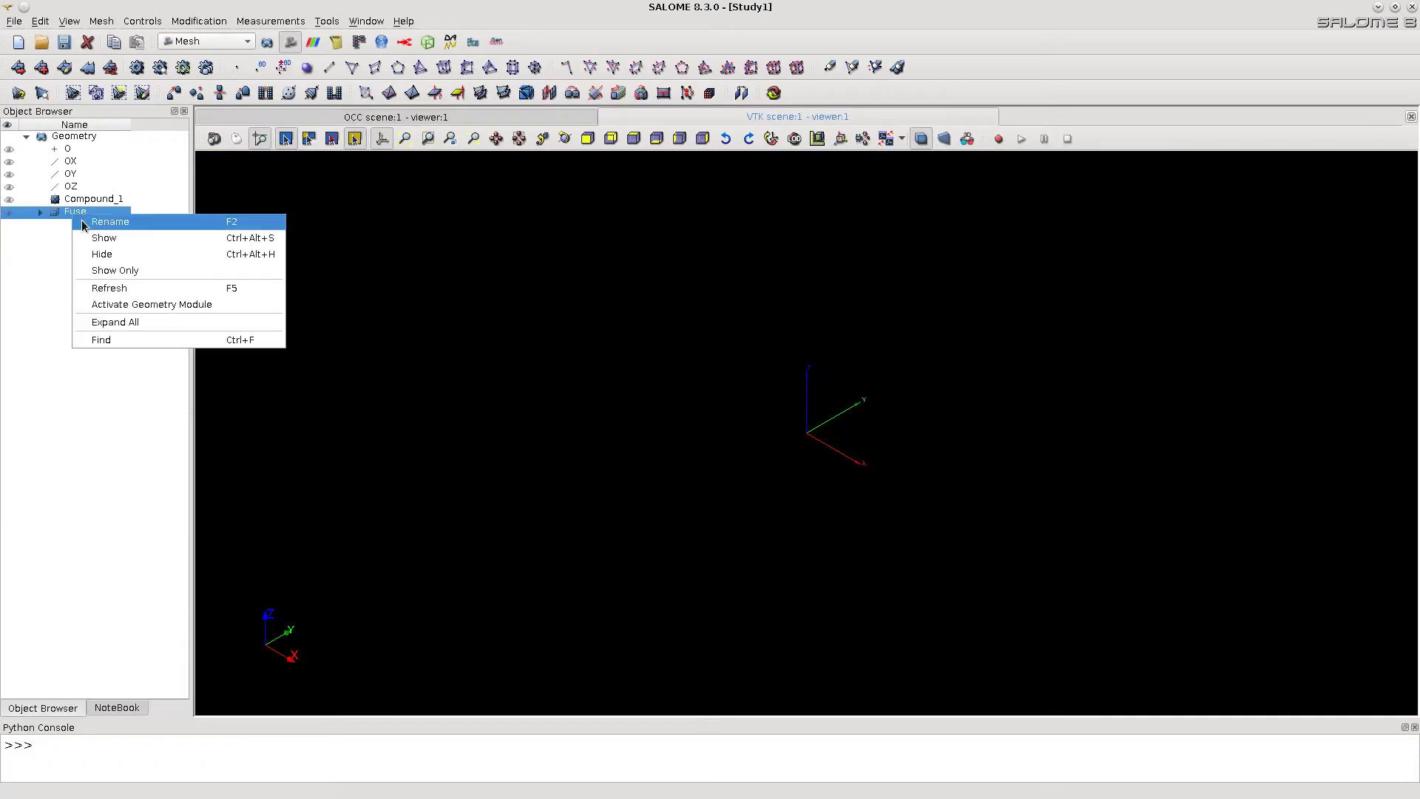
left_click(108, 241)
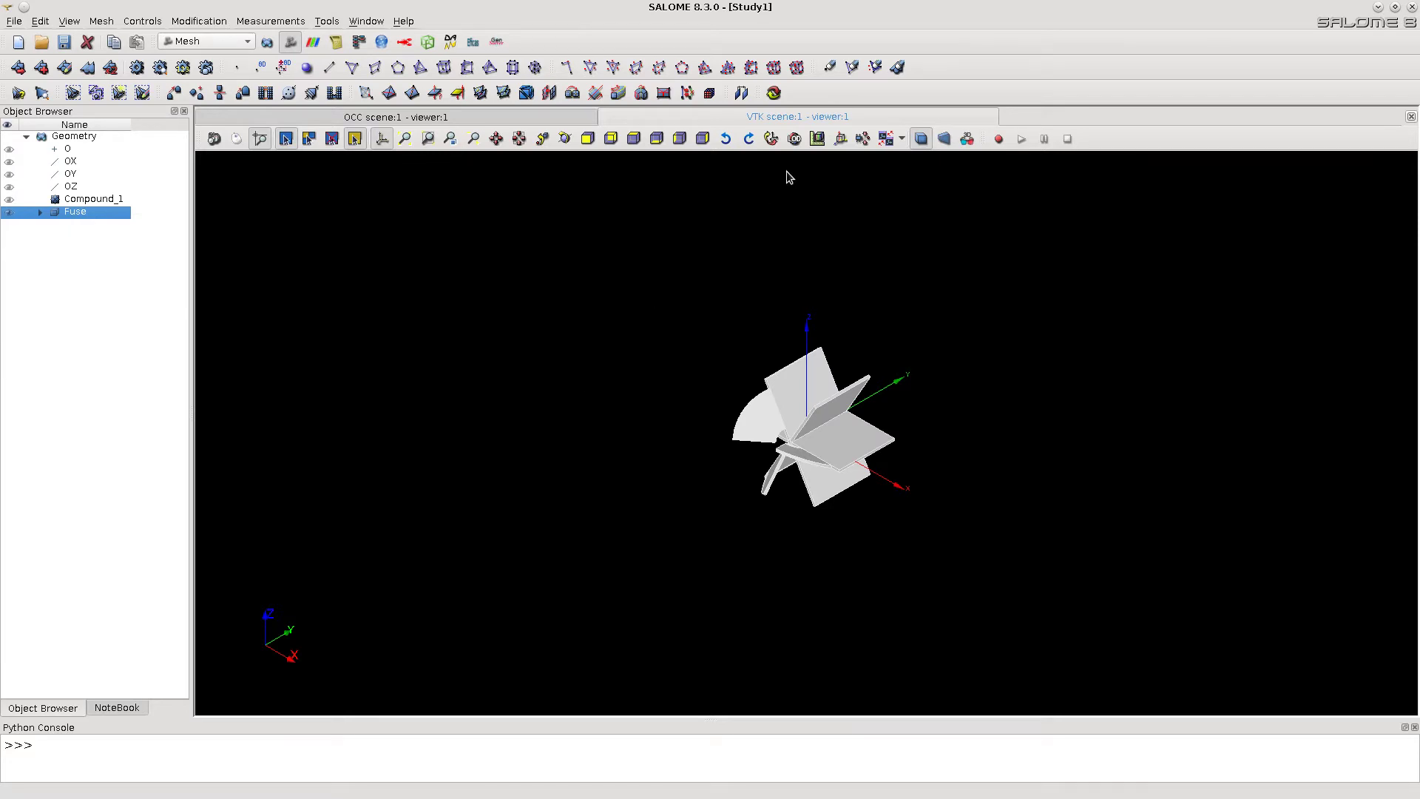
left_click(771, 139)
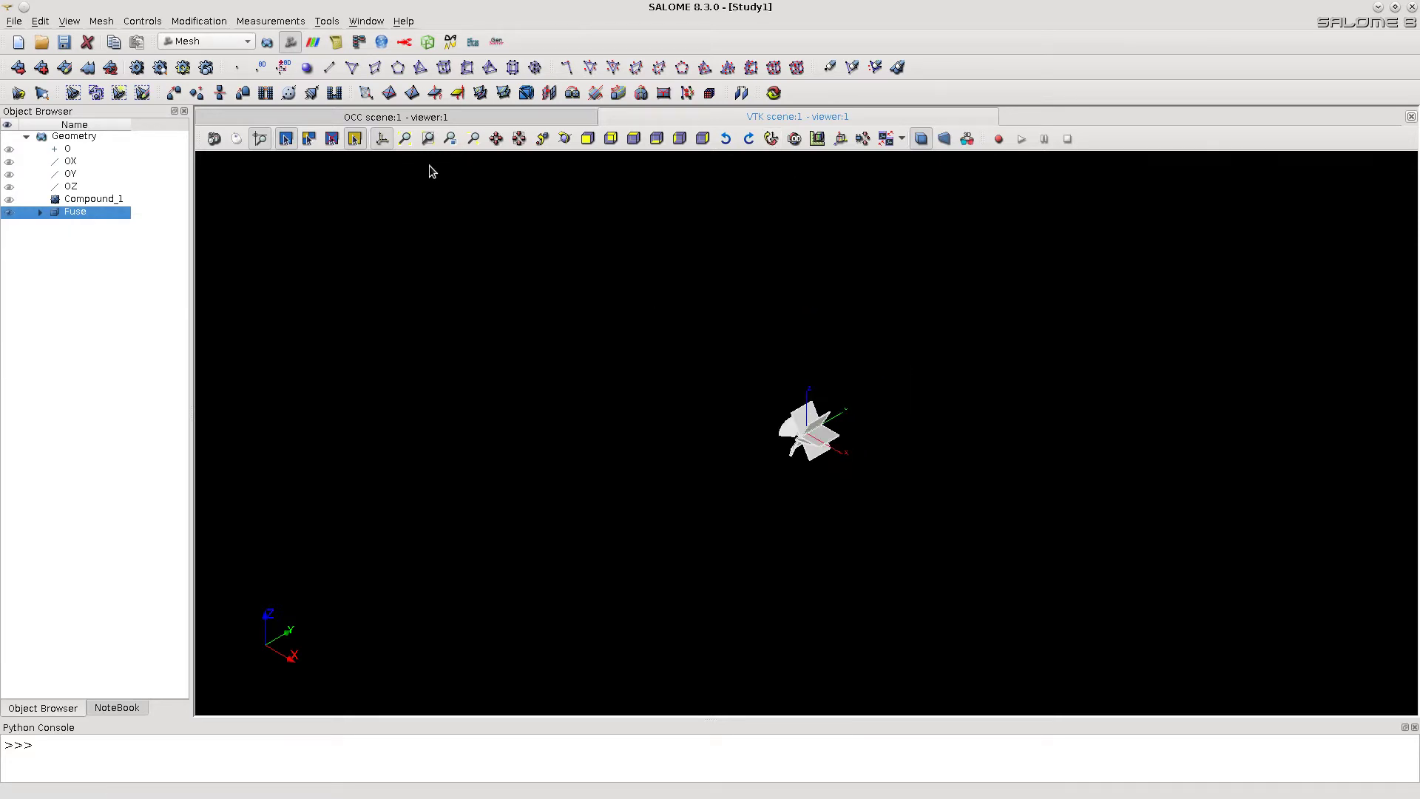
left_click(405, 139)
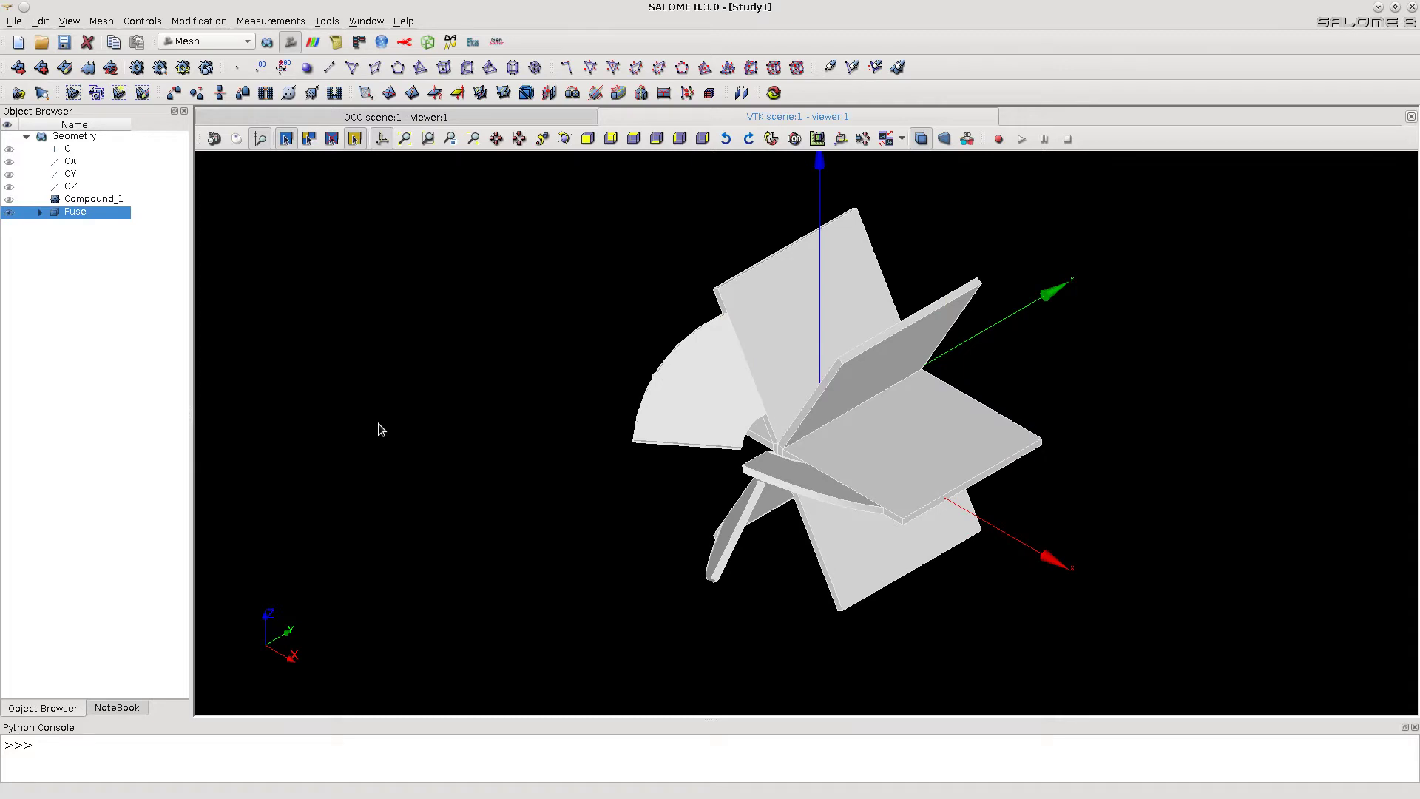
Start a new mesh on Fuse using Wire Discretisation with a Local Length hypothesis of 10.
left_click(99, 22)
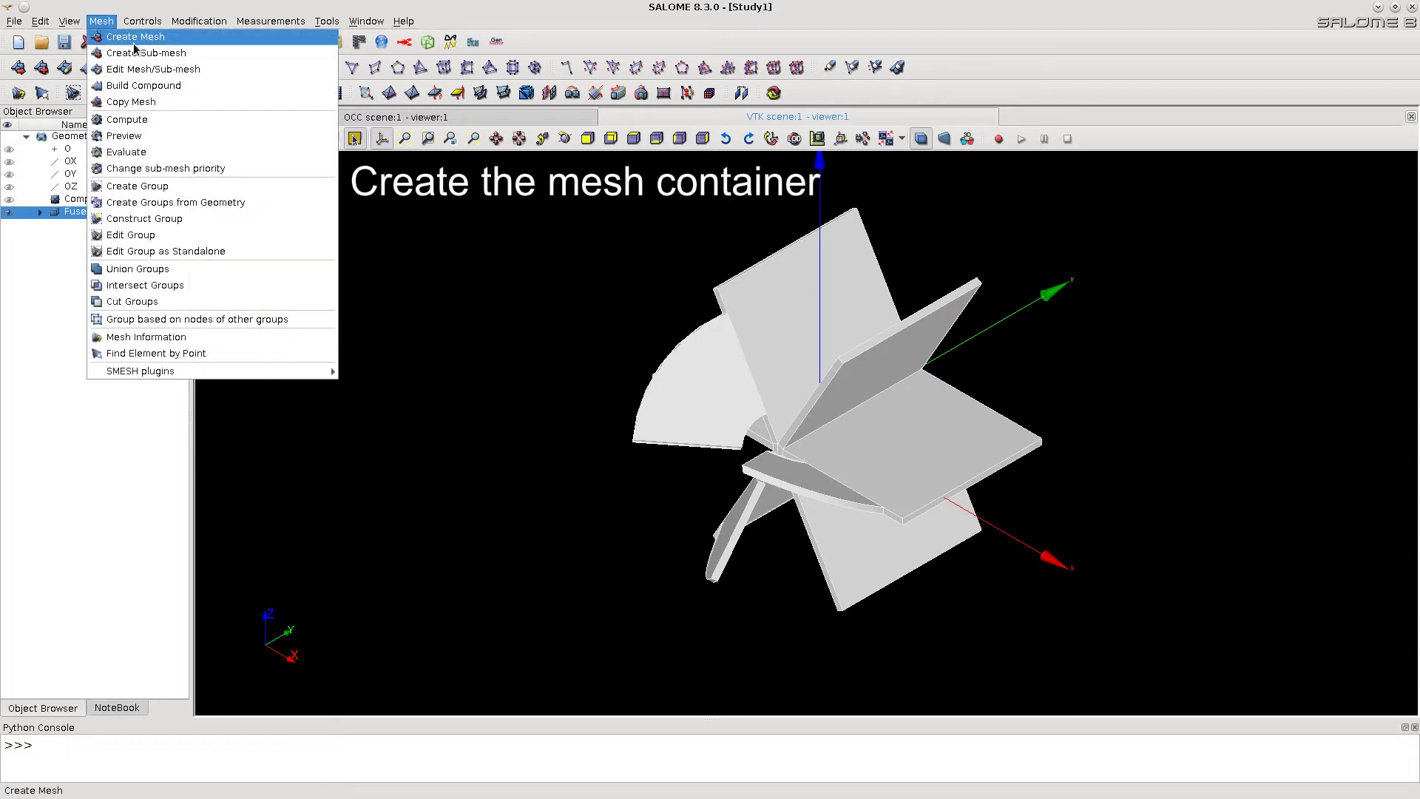
left_click(133, 38)
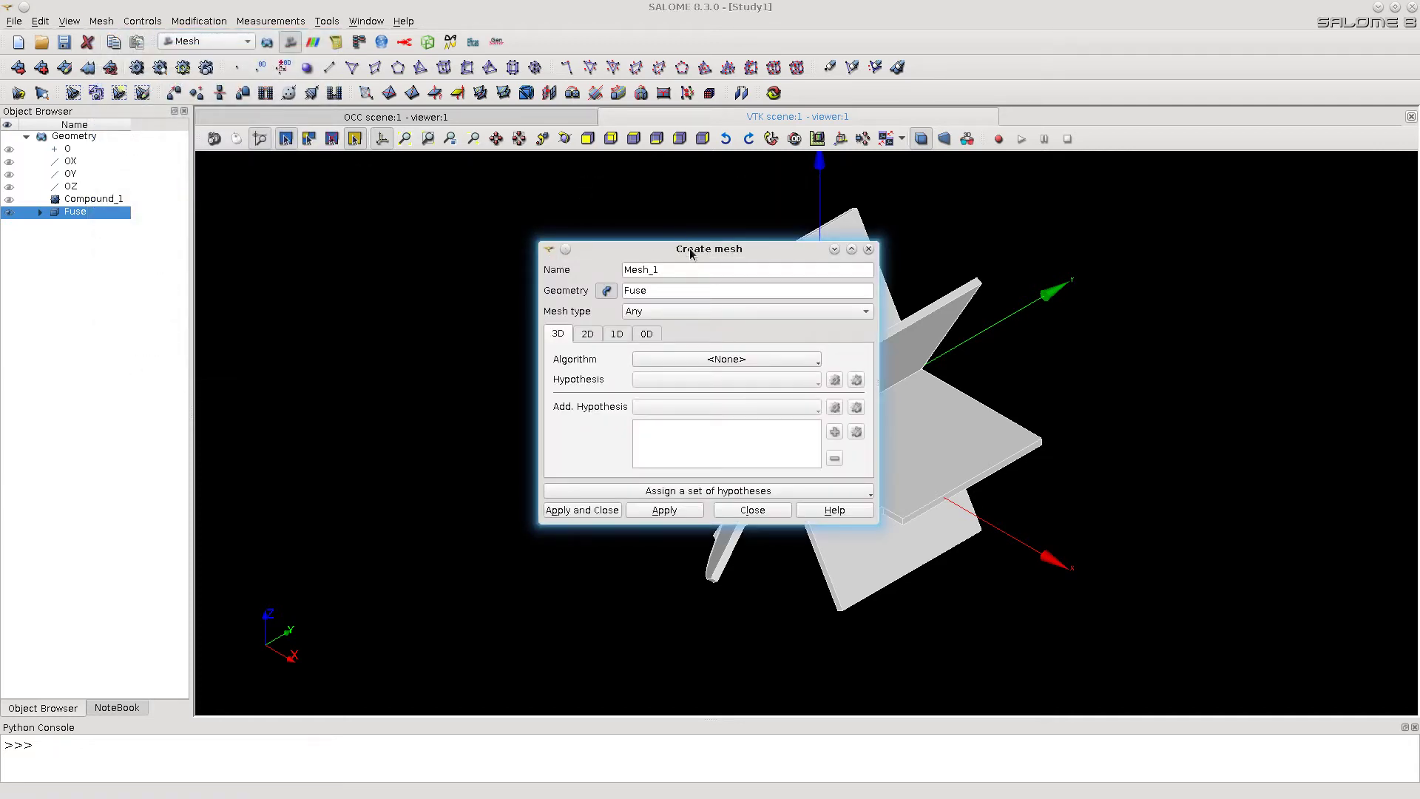
left_click_drag(691, 254, 396, 294)
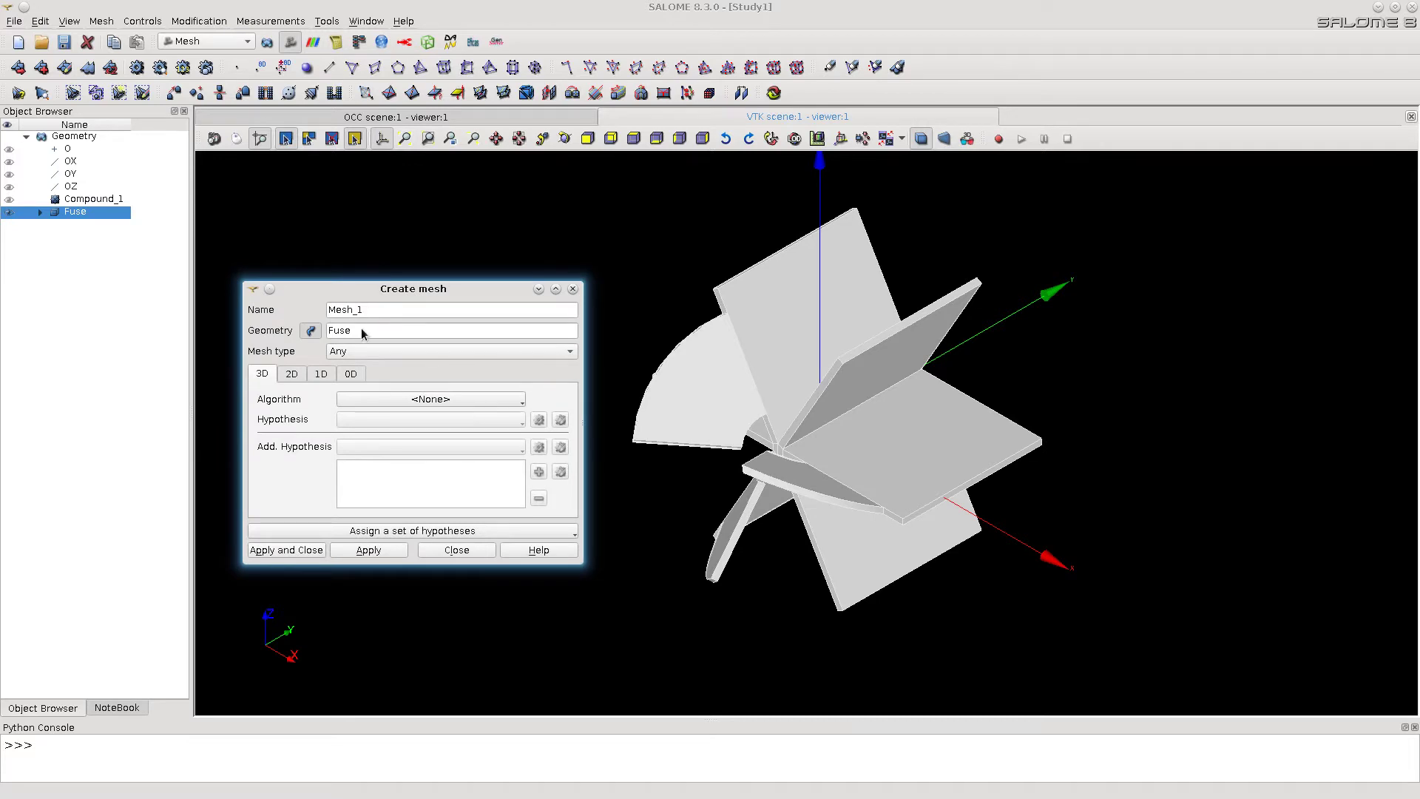
left_click(323, 375)
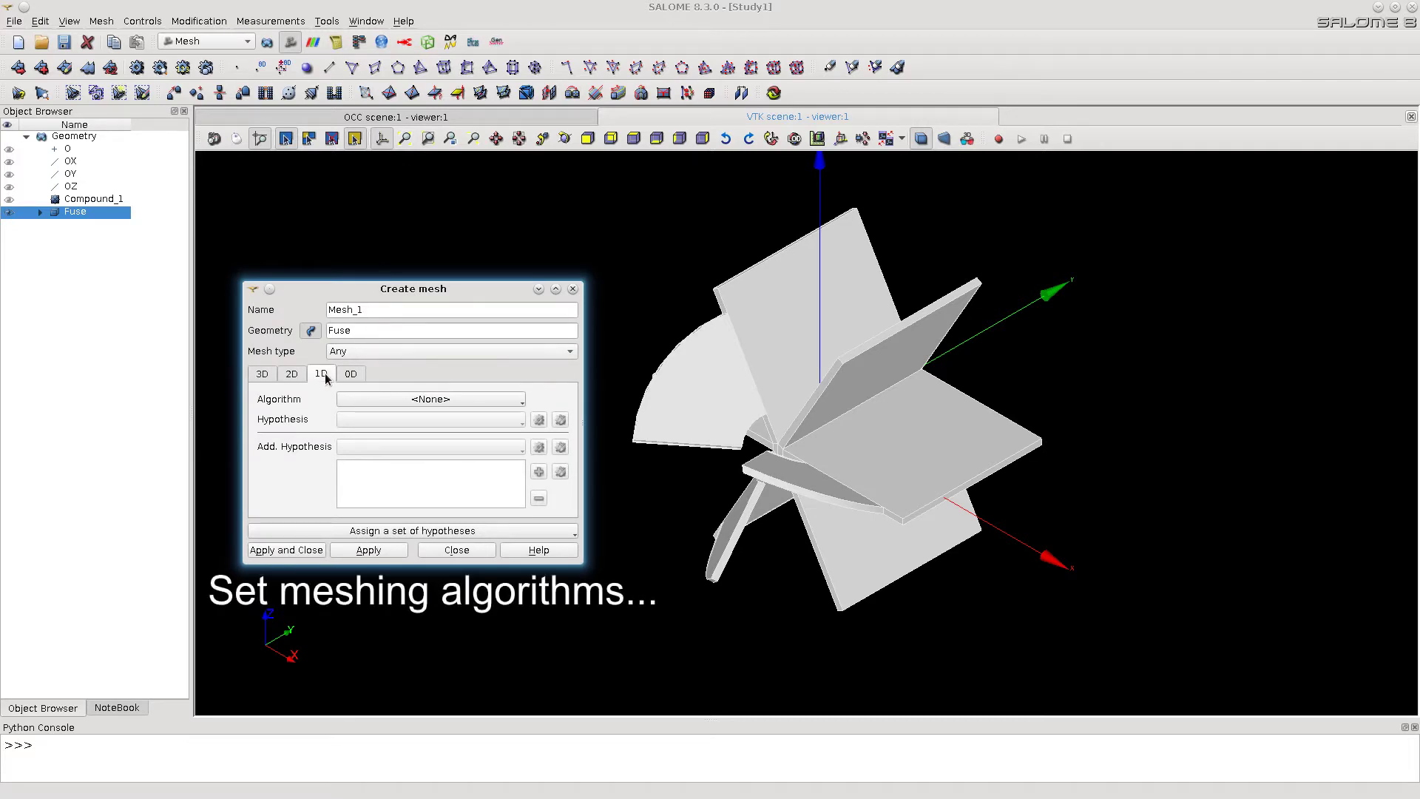
left_click(420, 402)
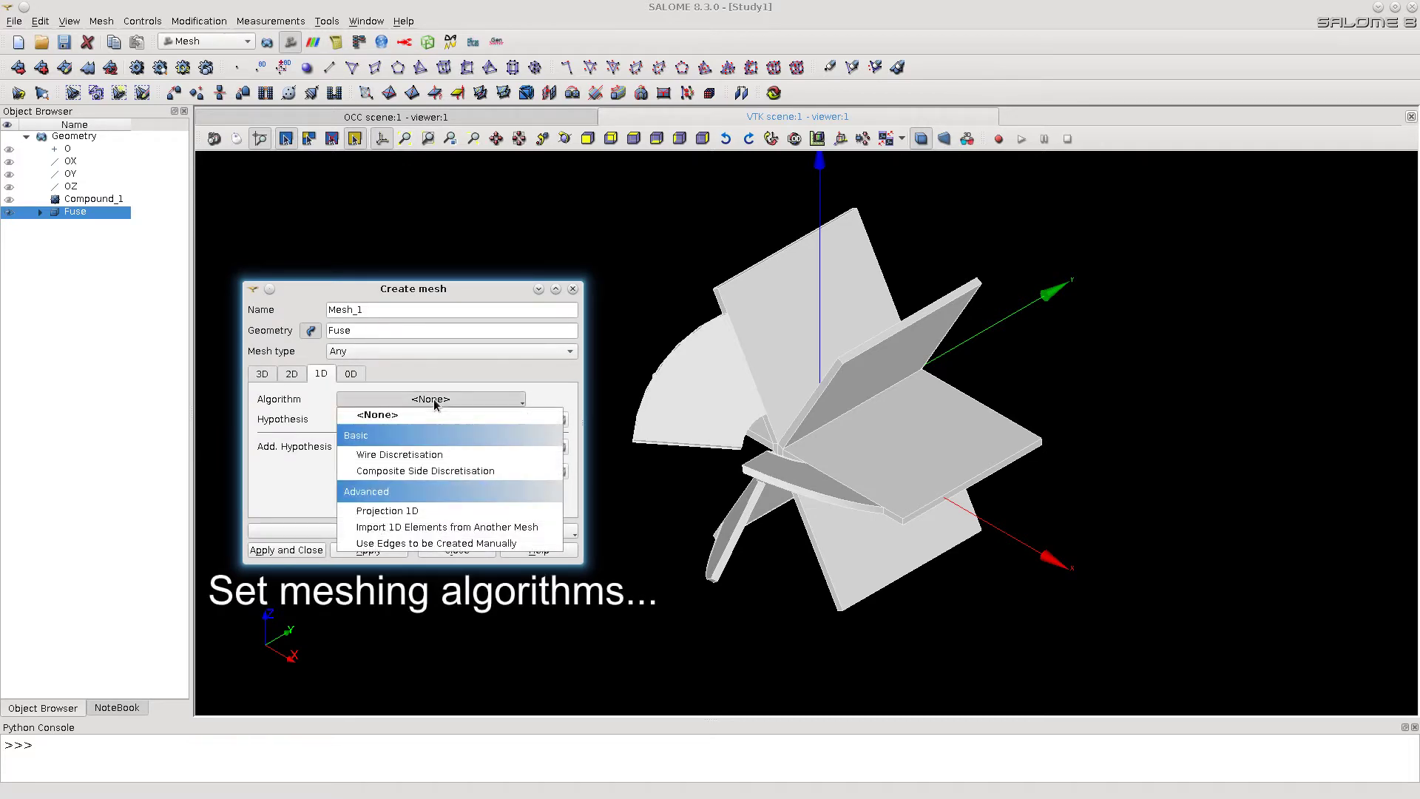
left_click(418, 456)
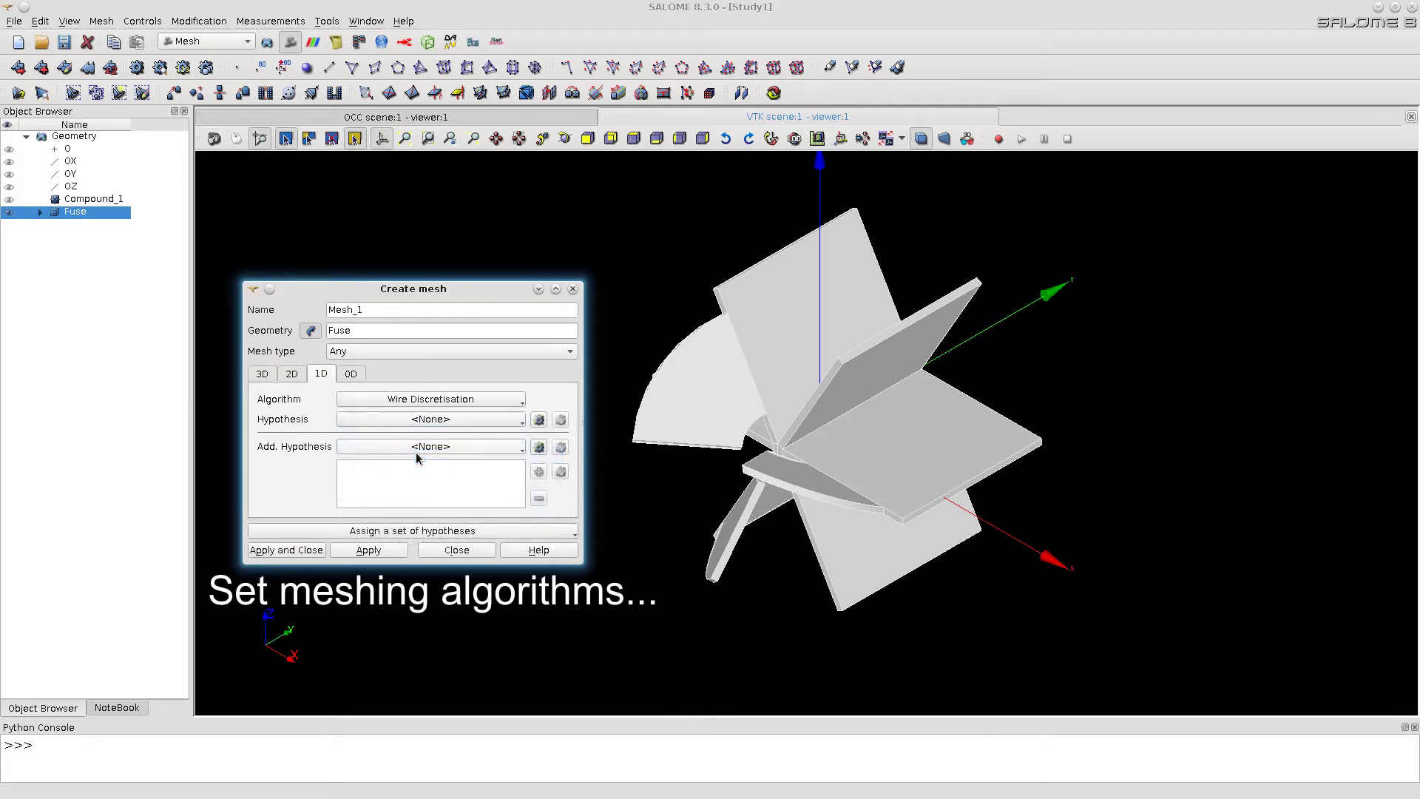
left_click(539, 419)
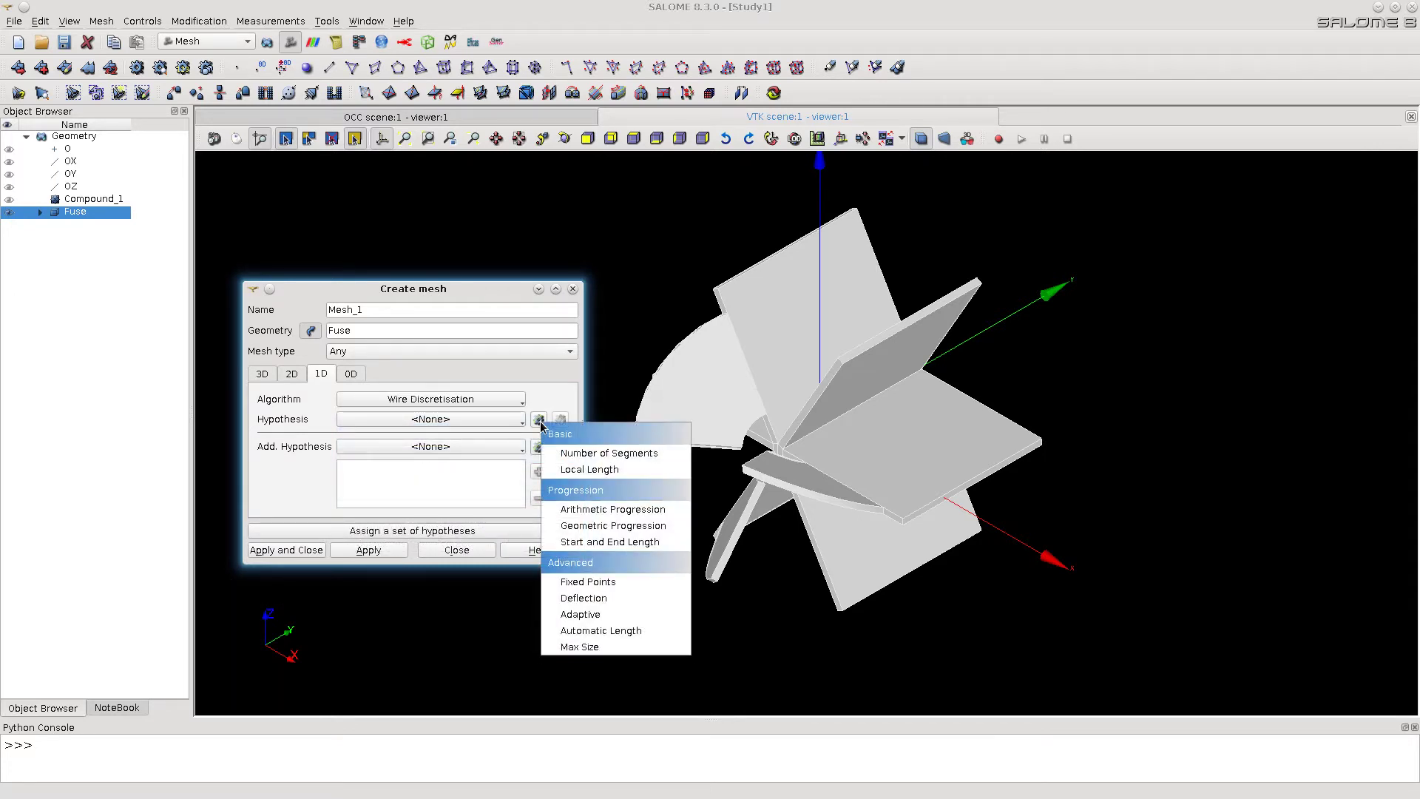
left_click(596, 471)
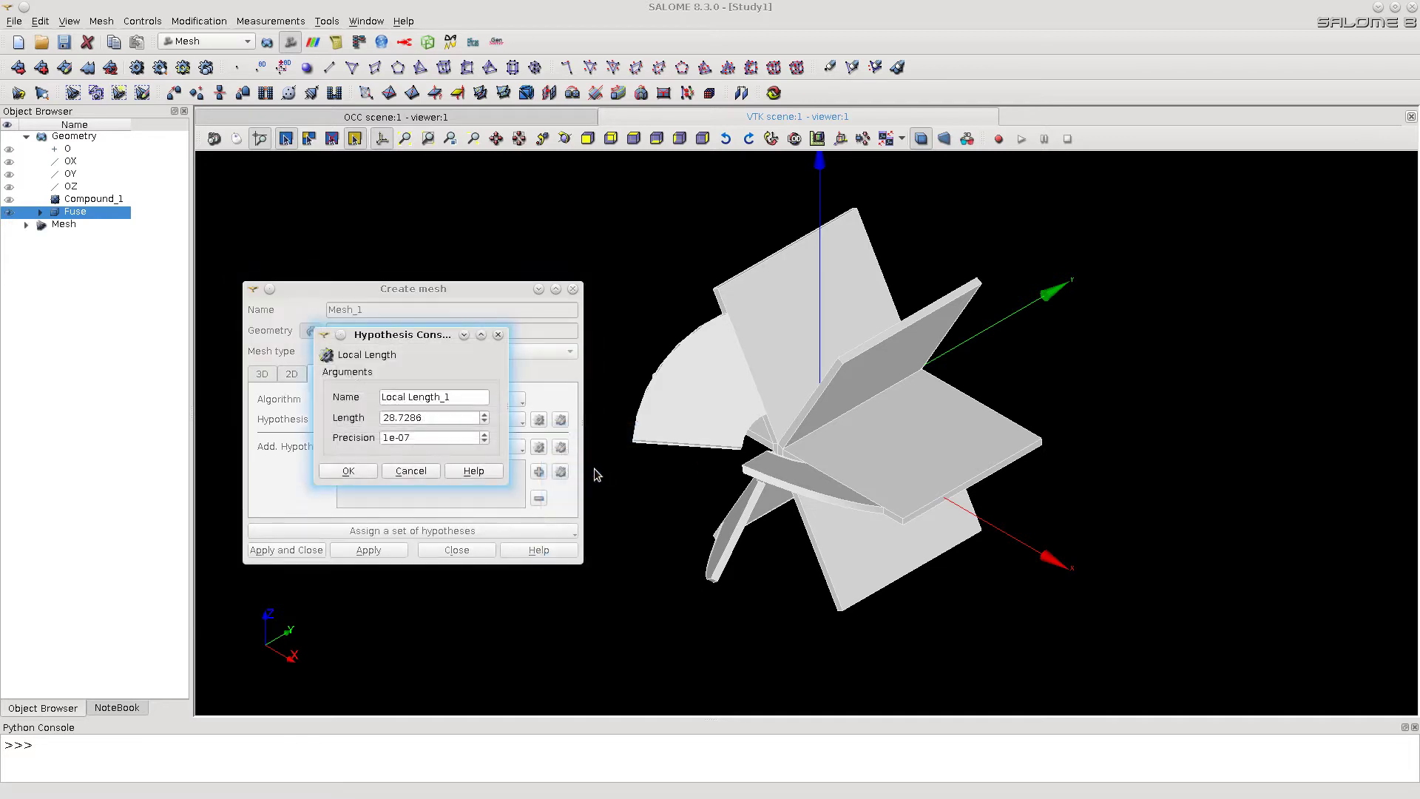
left_click_drag(417, 418, 364, 418)
type("10")
left_click(349, 471)
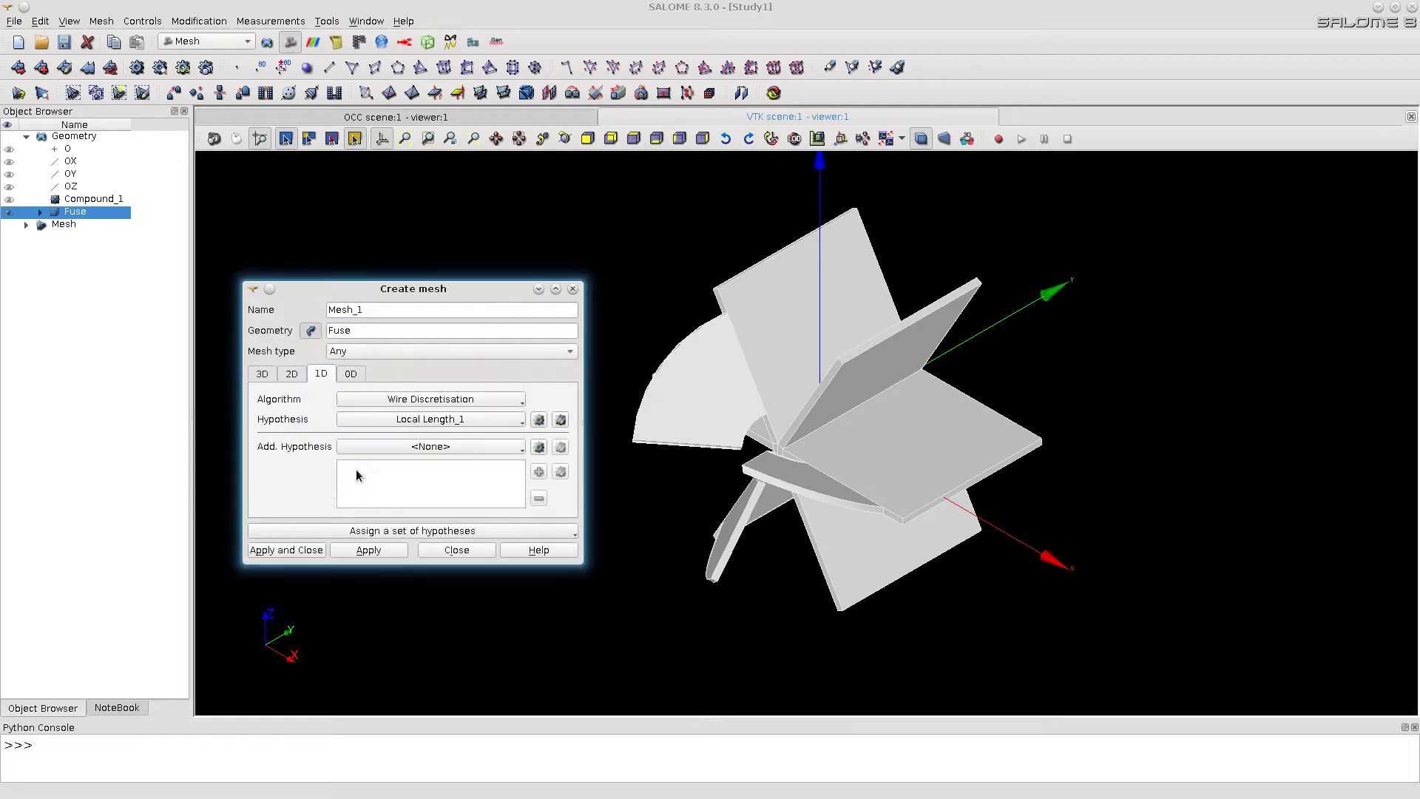
Choose Triangle: Mefisto for 2D and NETGEN 3D for 3D, then create Mesh_1.
left_click(291, 373)
left_click(431, 400)
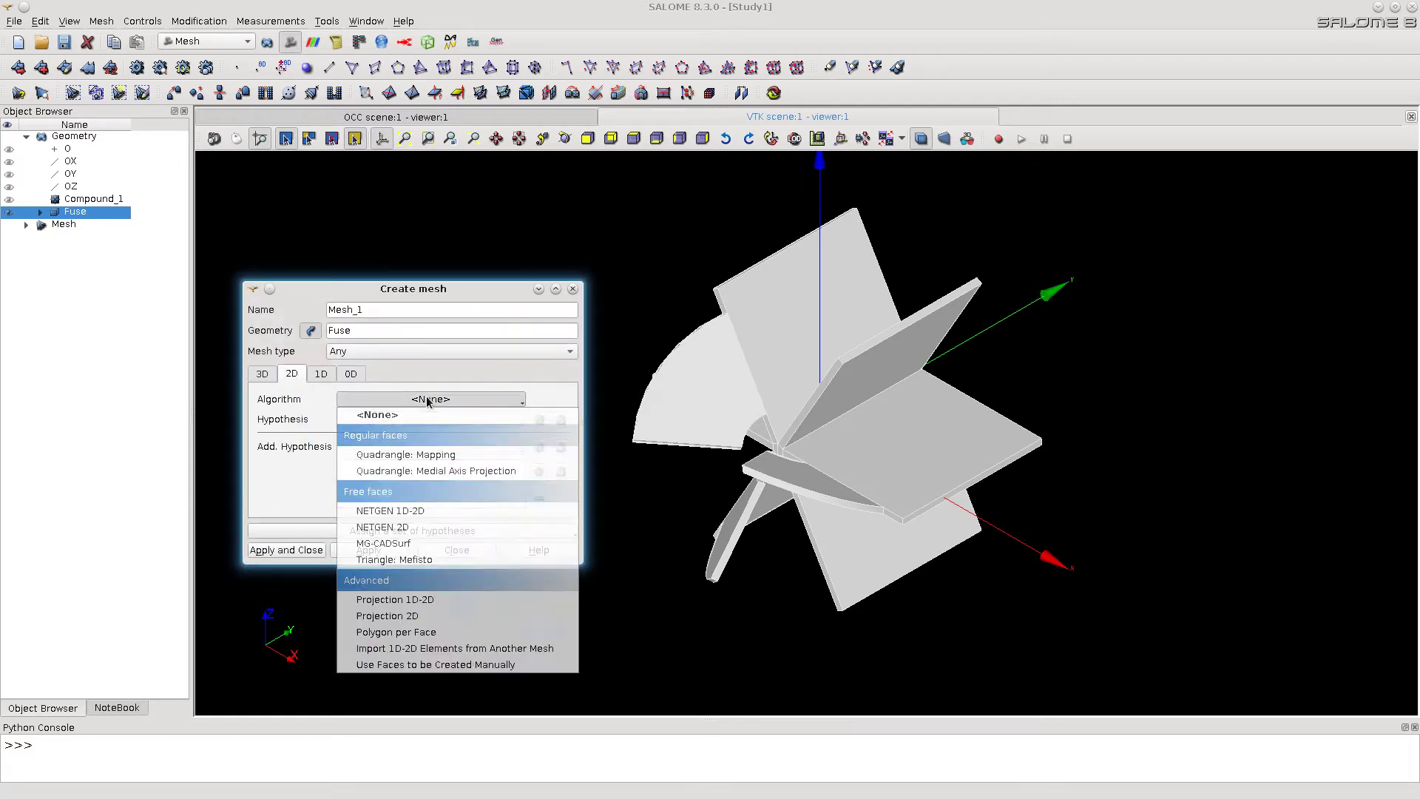
left_click(411, 560)
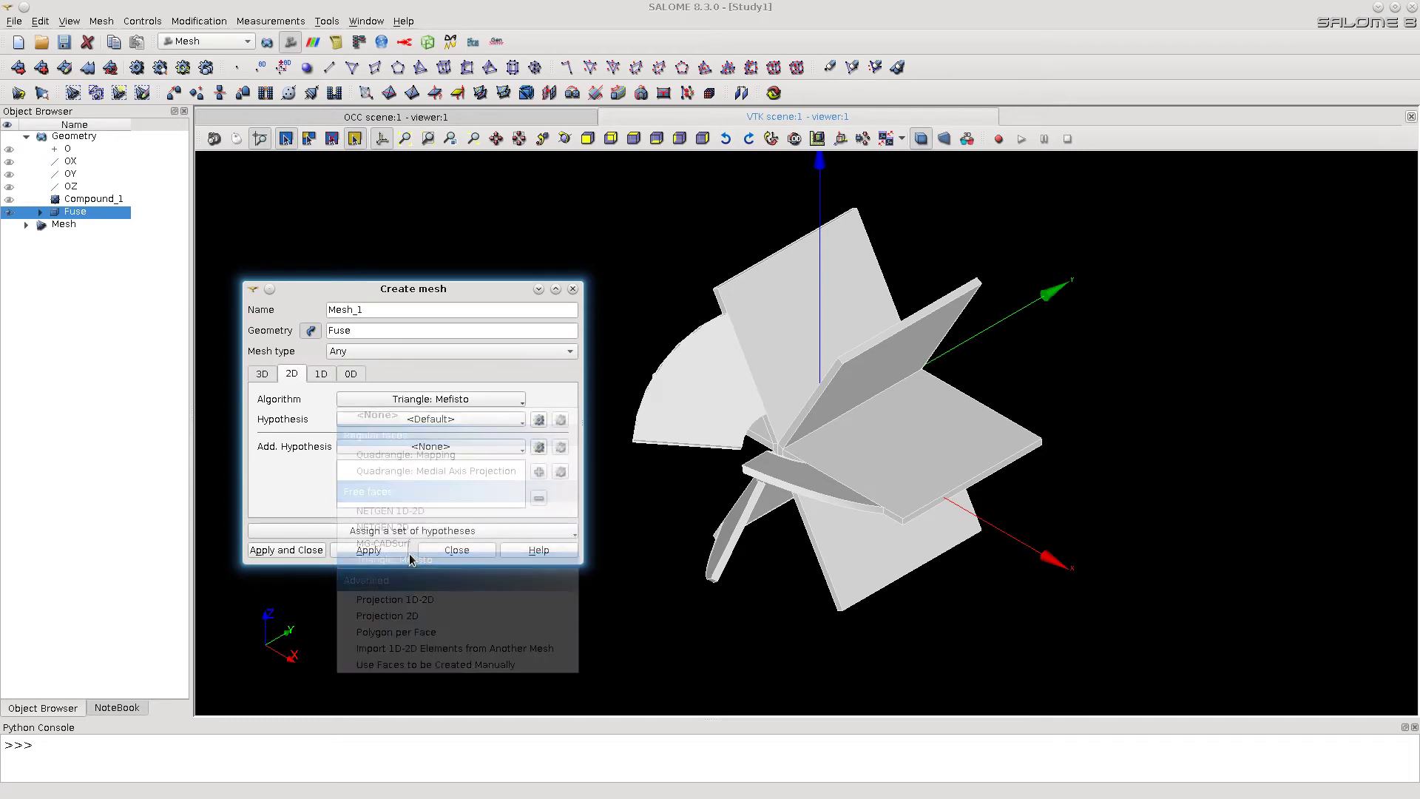
left_click(262, 375)
left_click(406, 400)
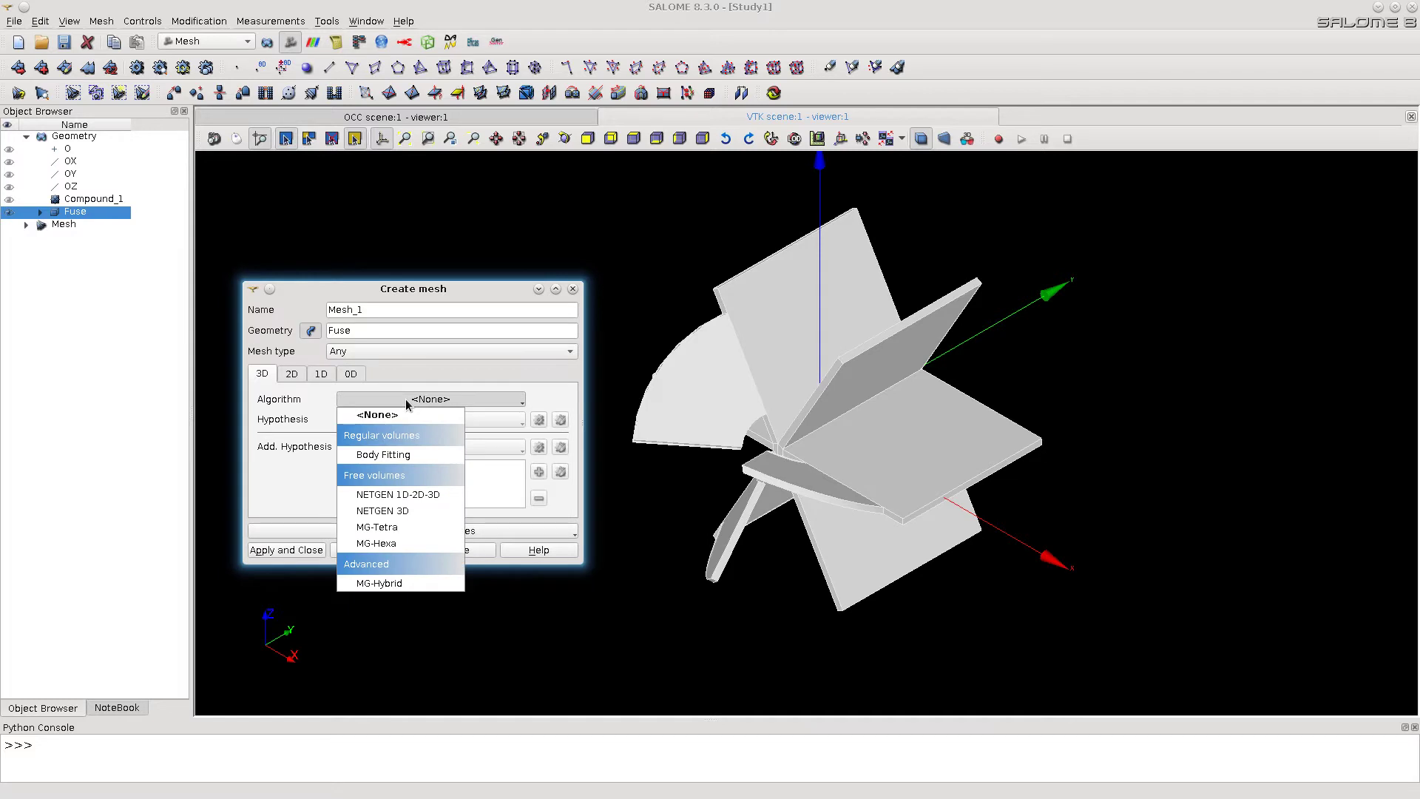
left_click(393, 510)
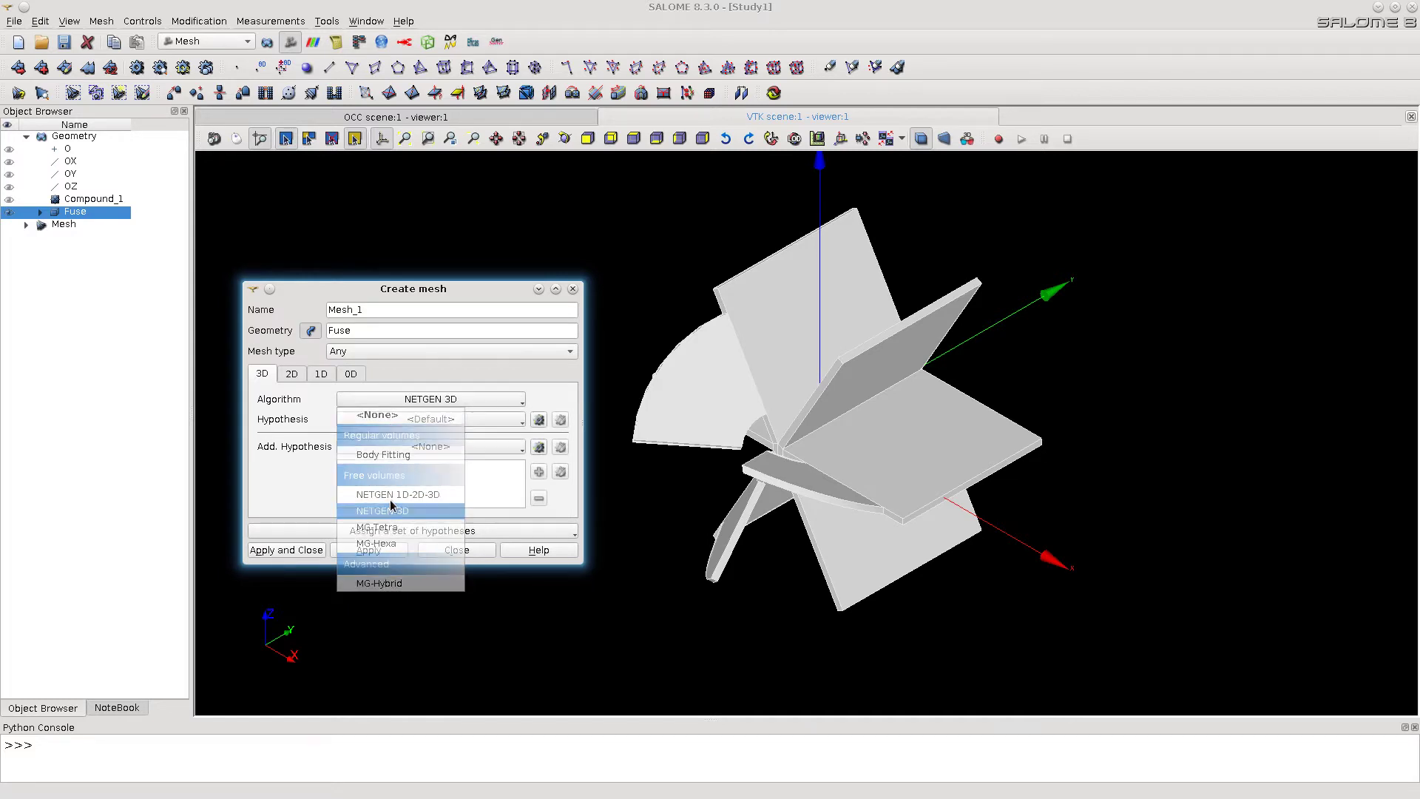
left_click(287, 551)
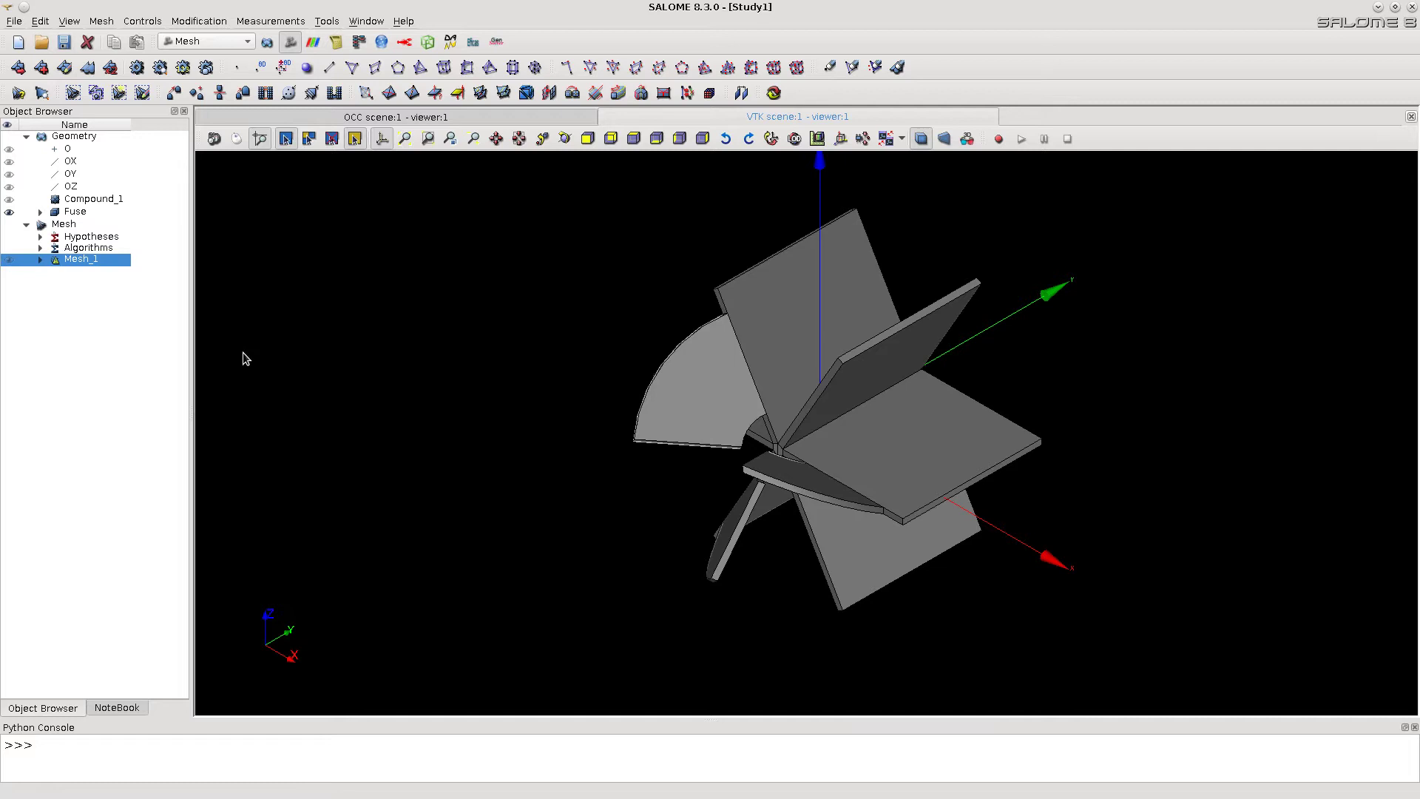
Compute Mesh_1 (3392 nodes, 6112 triangles, 10394 tetrahedra) and show only it in the viewer.
right_click(72, 259)
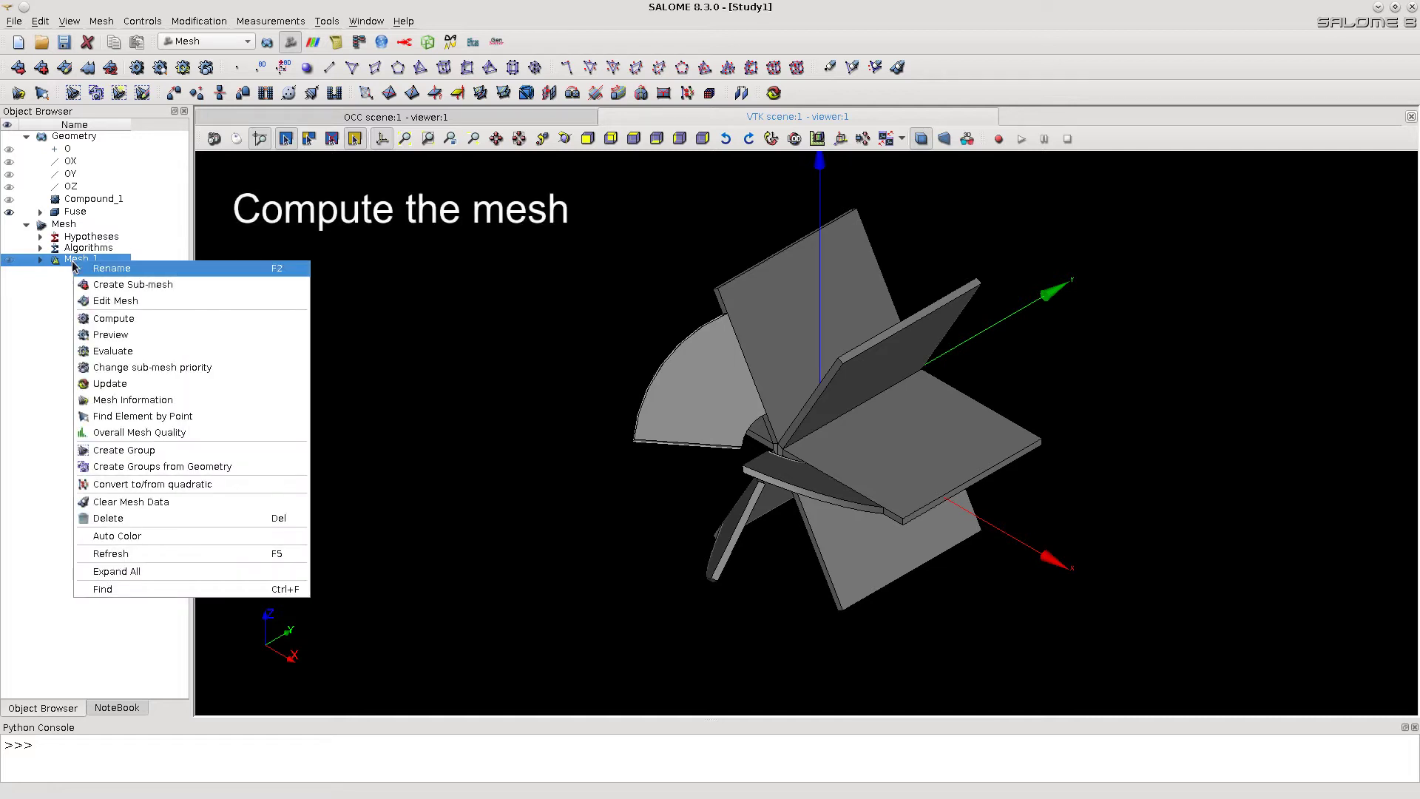
left_click(110, 318)
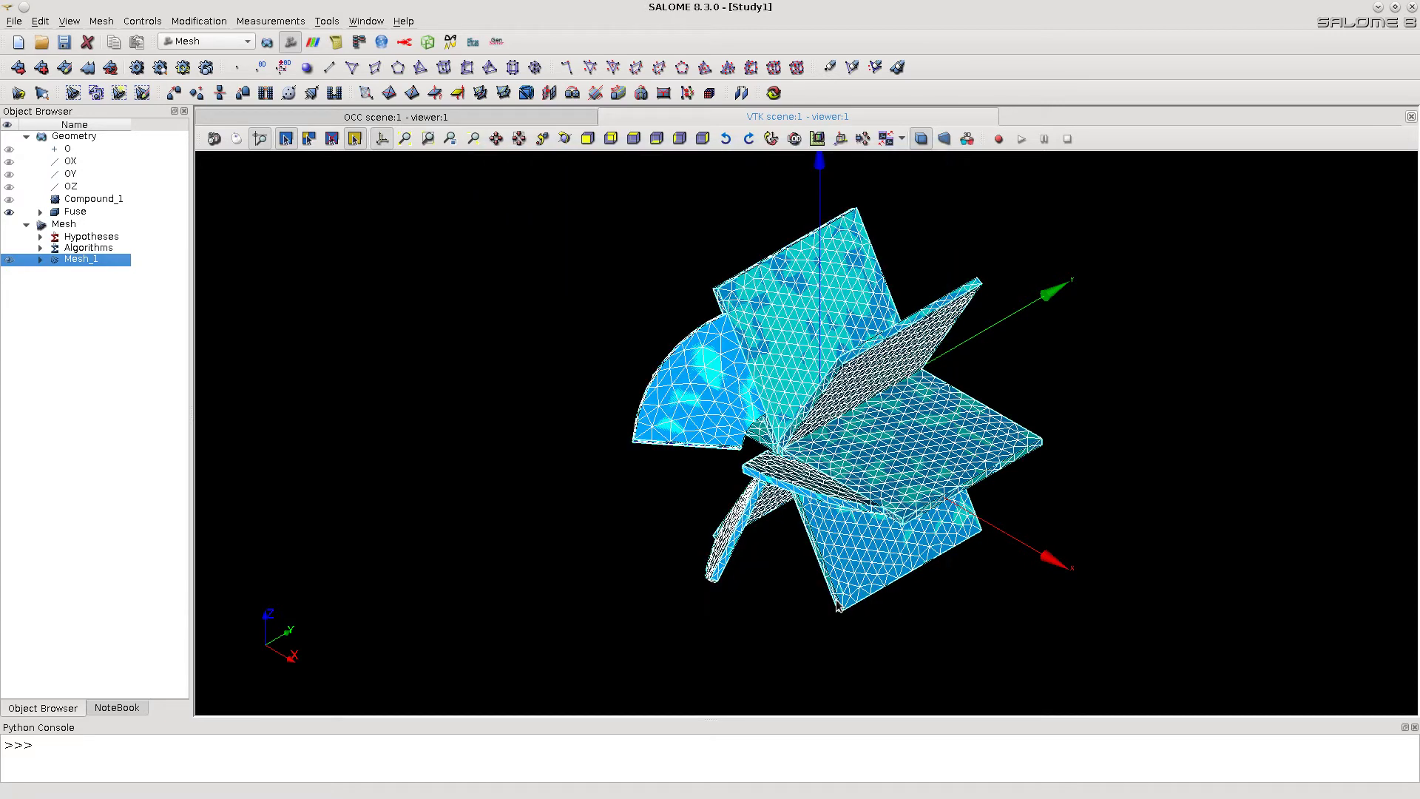
left_click(834, 599)
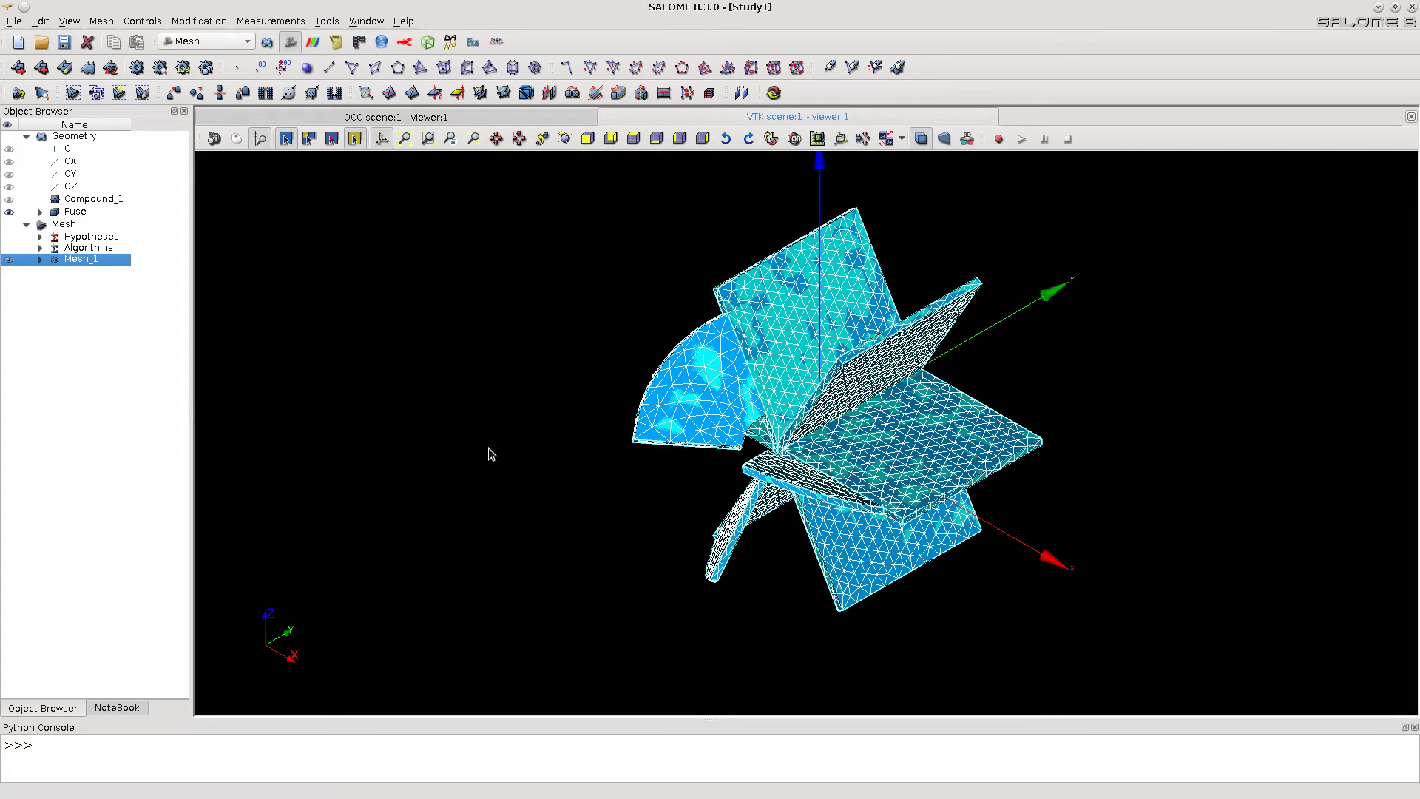
right_click(91, 259)
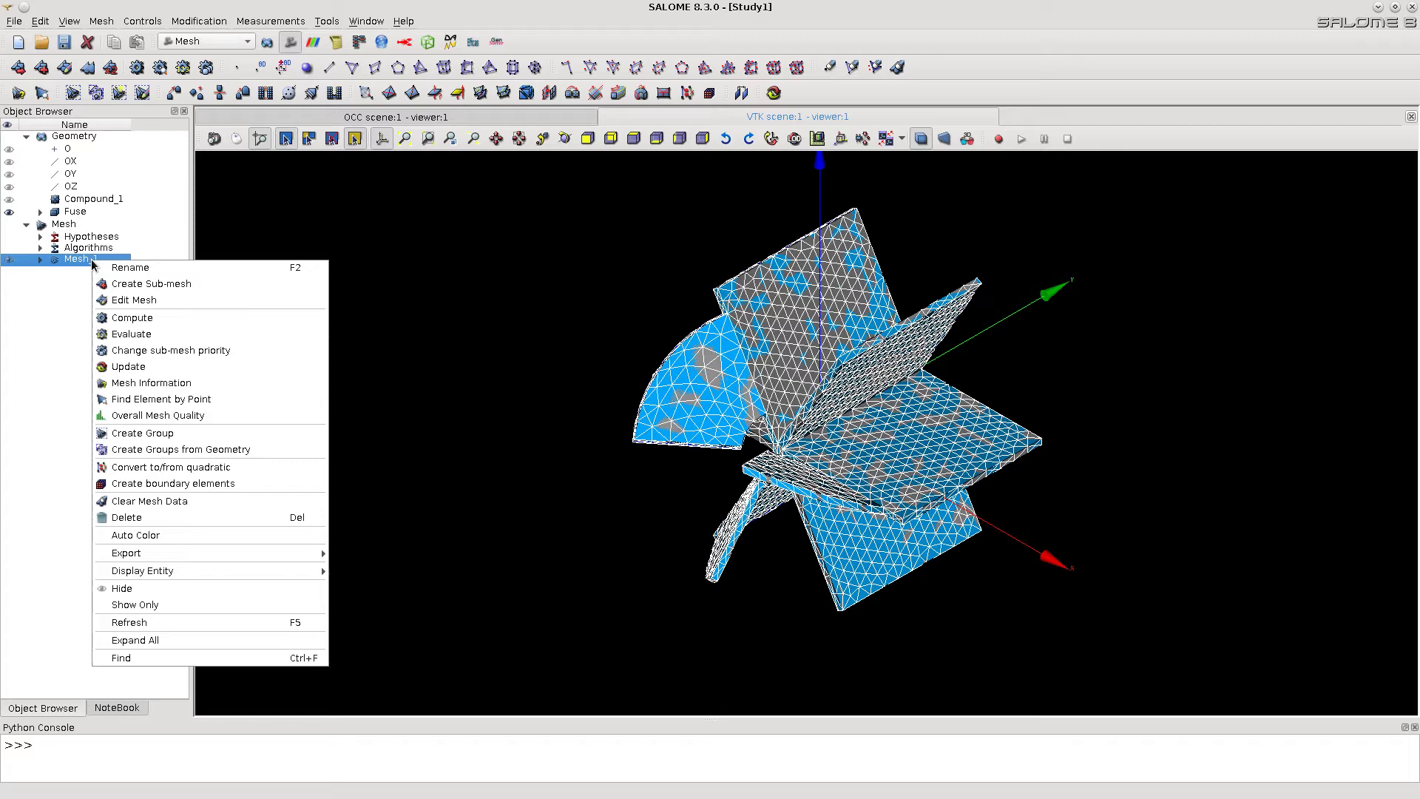
left_click(148, 604)
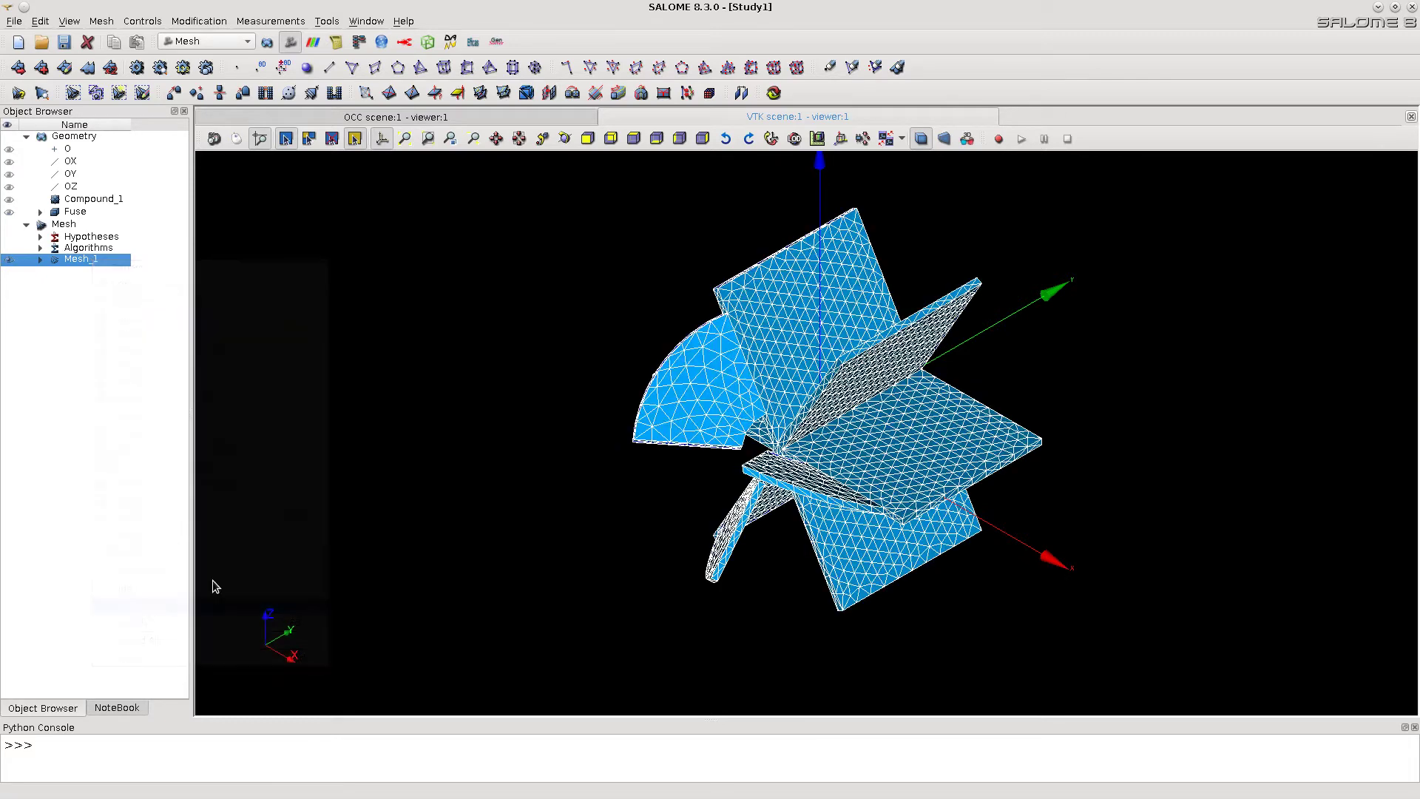
Export Mesh_1 in MED format as helice_for_solver.med in the medfiles folder.
left_click(16, 22)
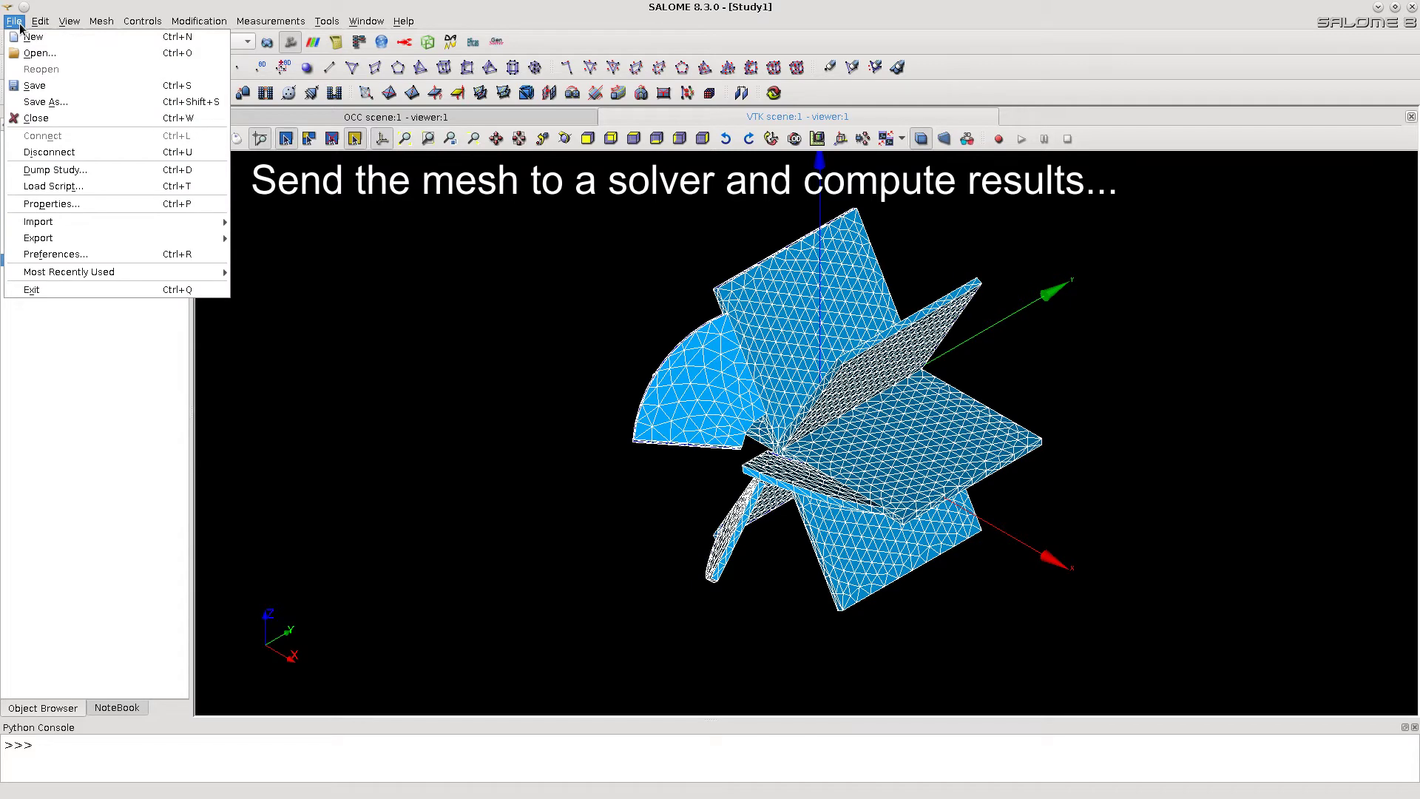
mouse_move(57, 237)
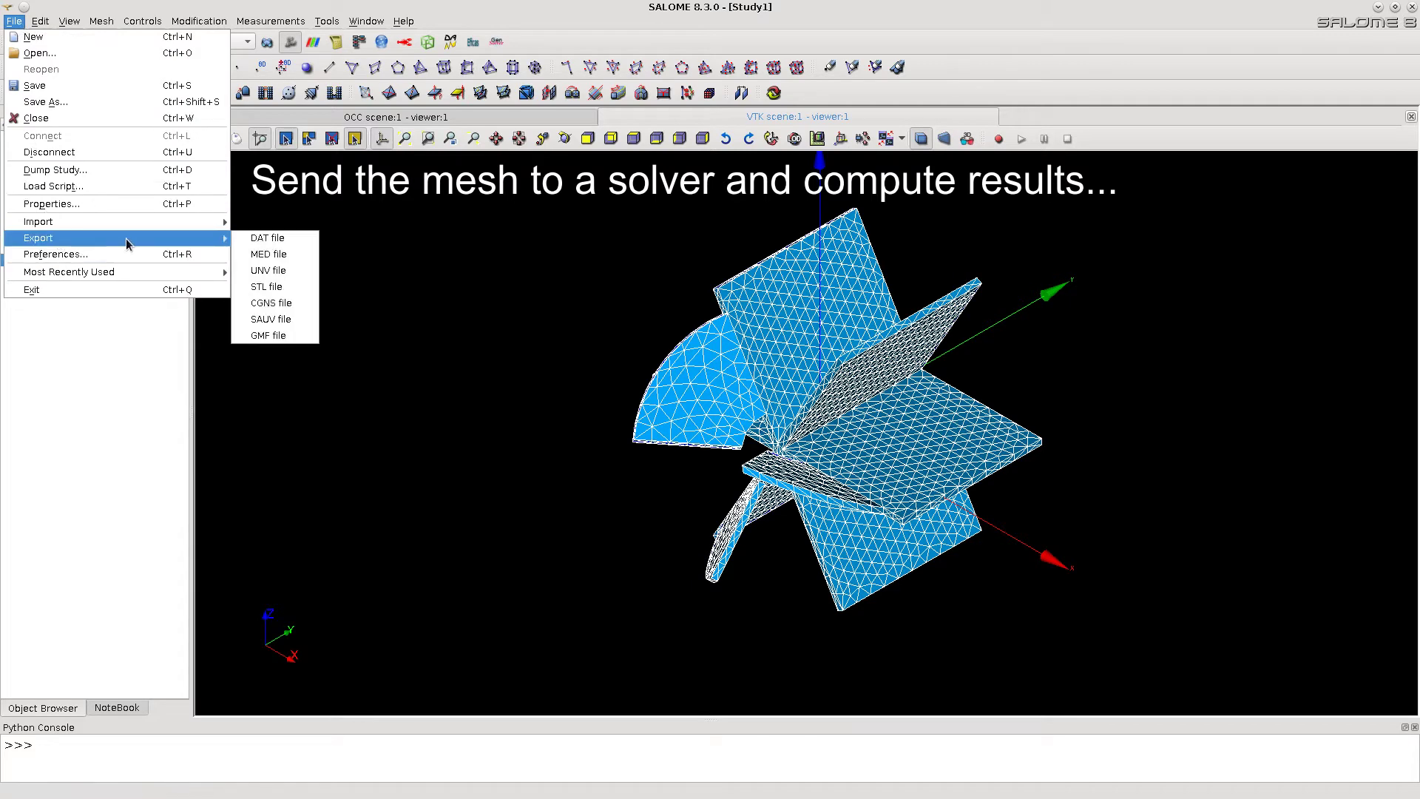
left_click(284, 255)
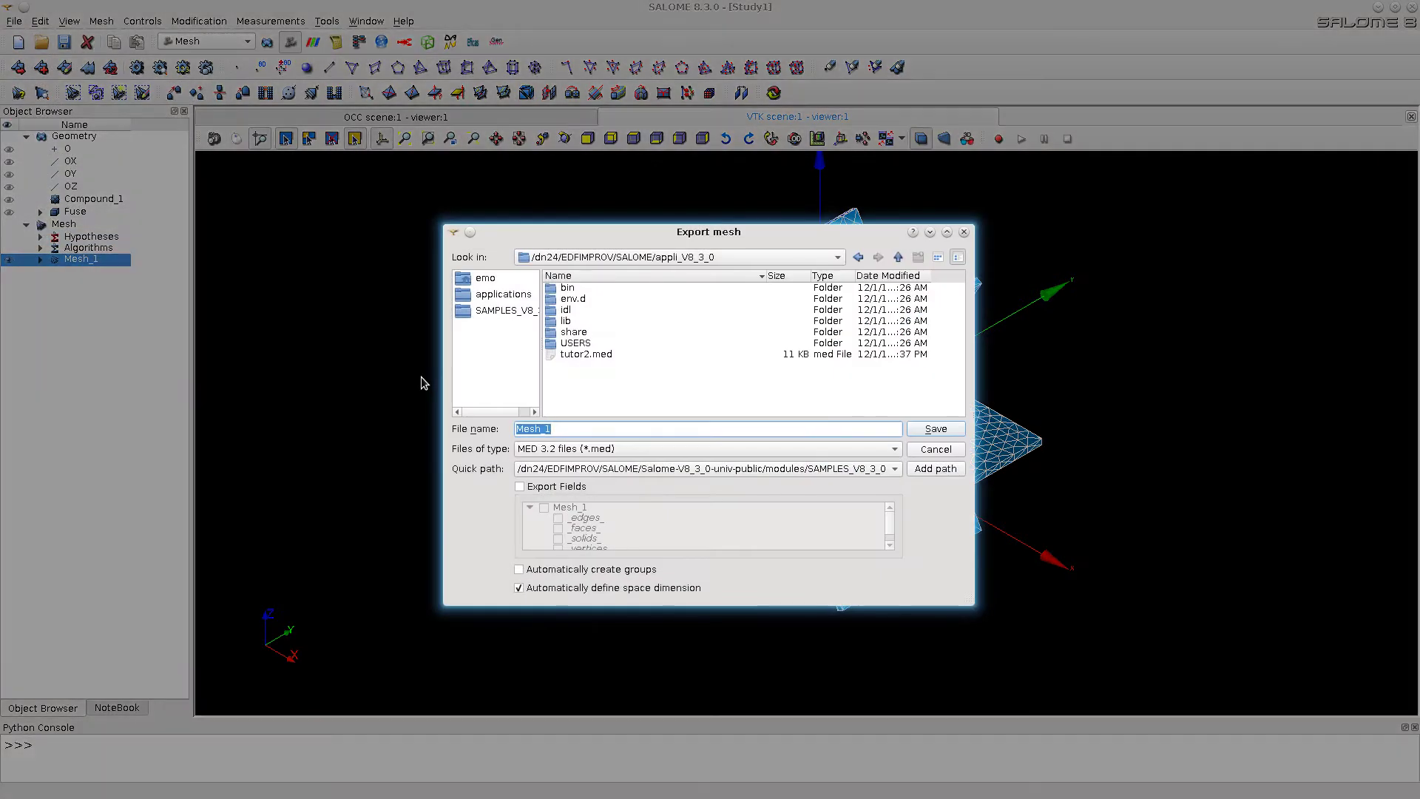
type("/")
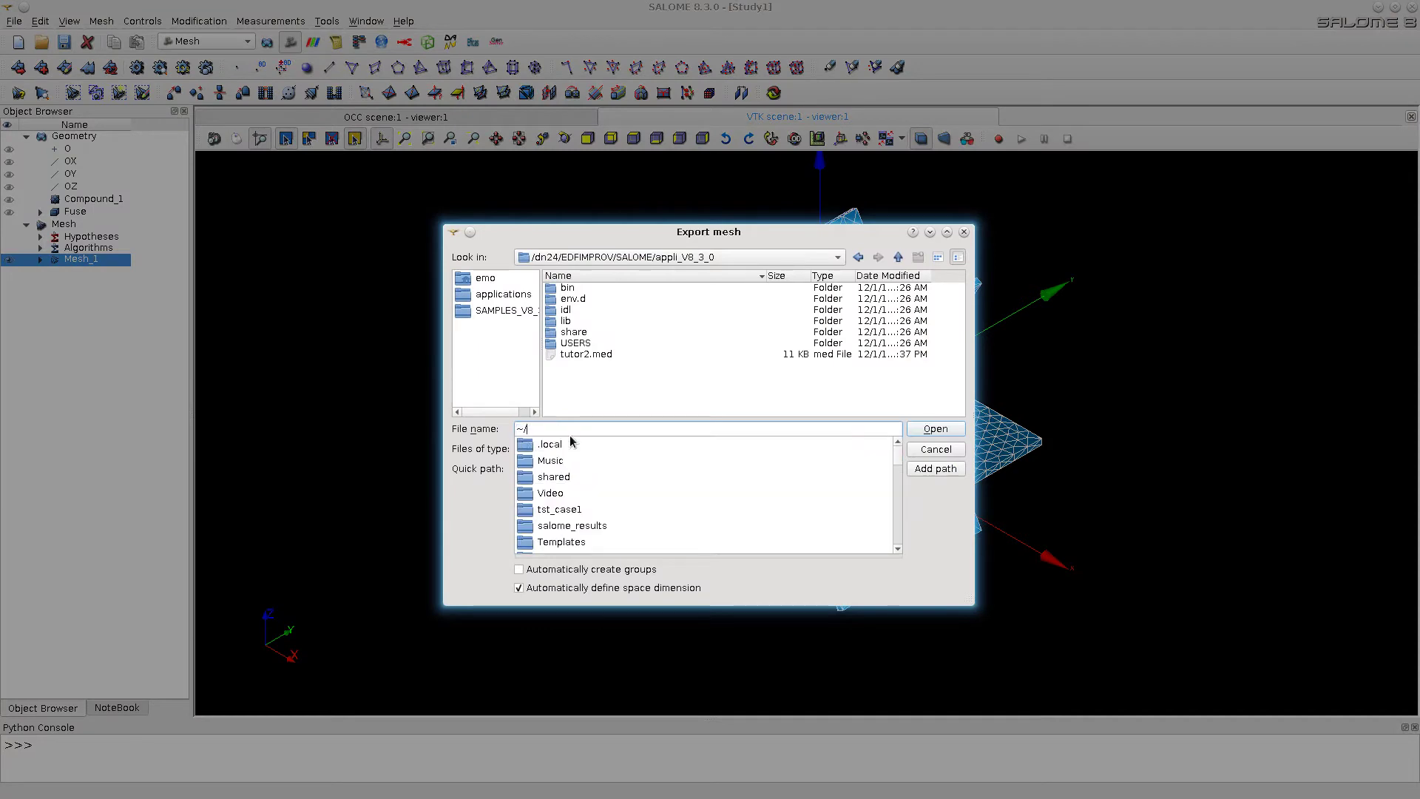
type("users/emo/medfiles/helice_")
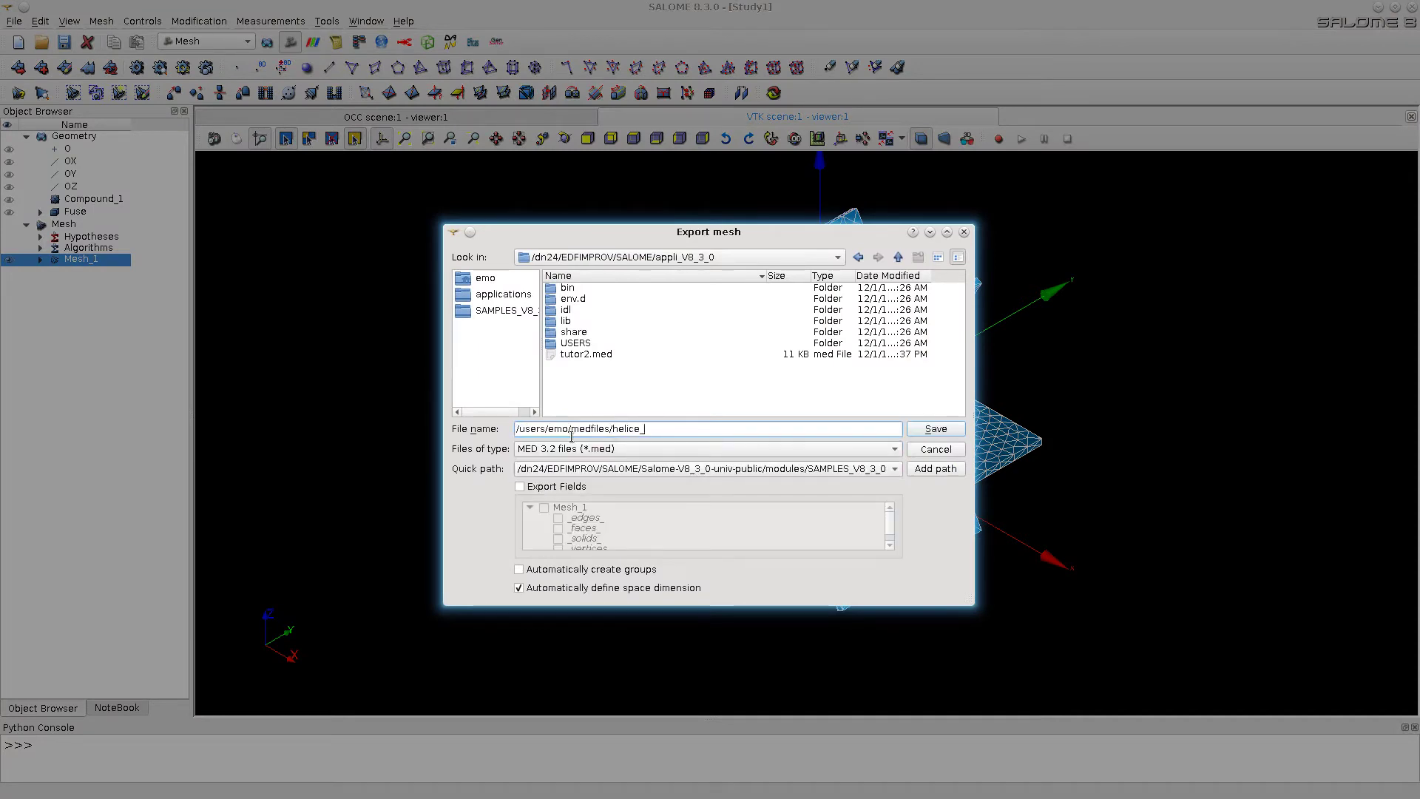
type("for_solver.med")
key("Return")
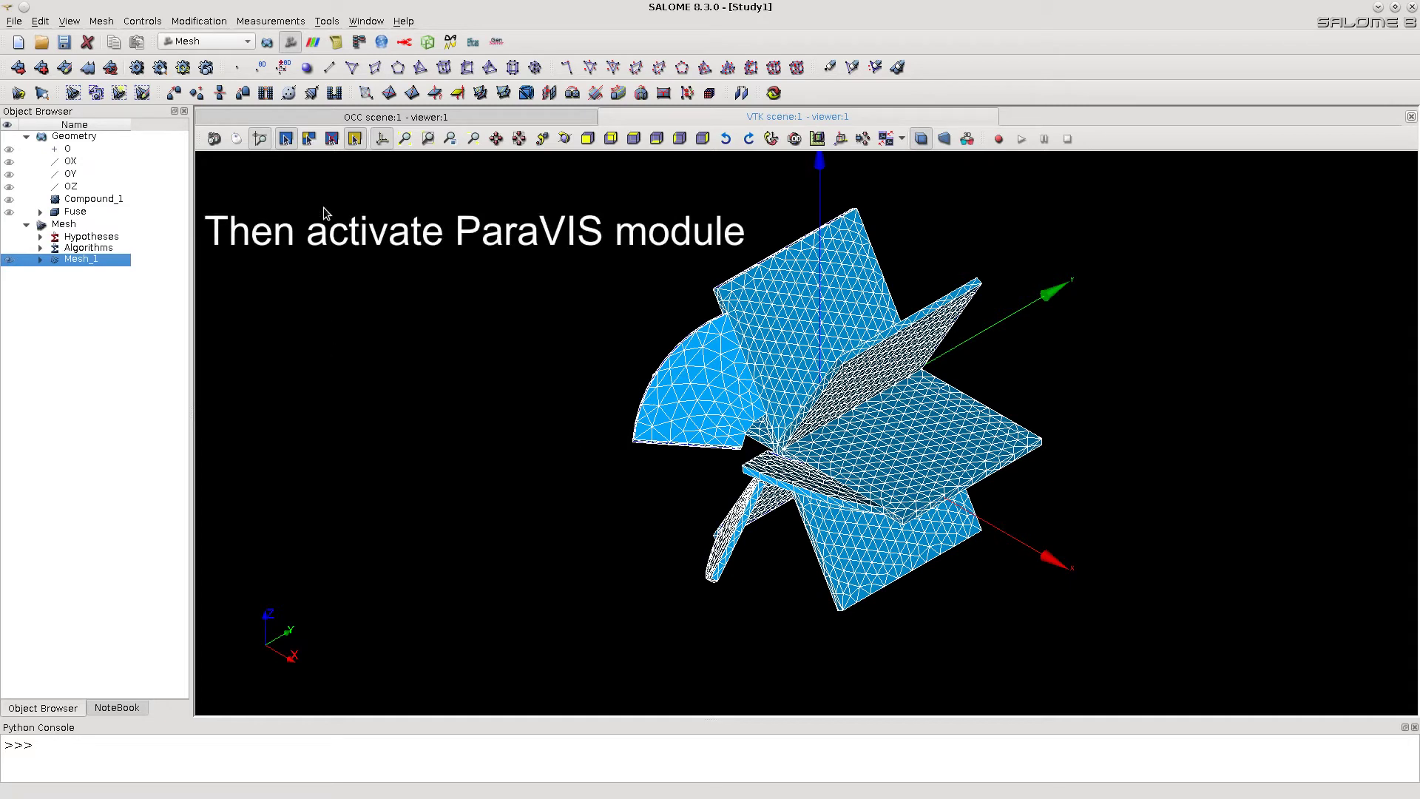
Switch to ParaVIS and open Helice1.med from the EDFIMPROV med_files folder.
left_click(315, 44)
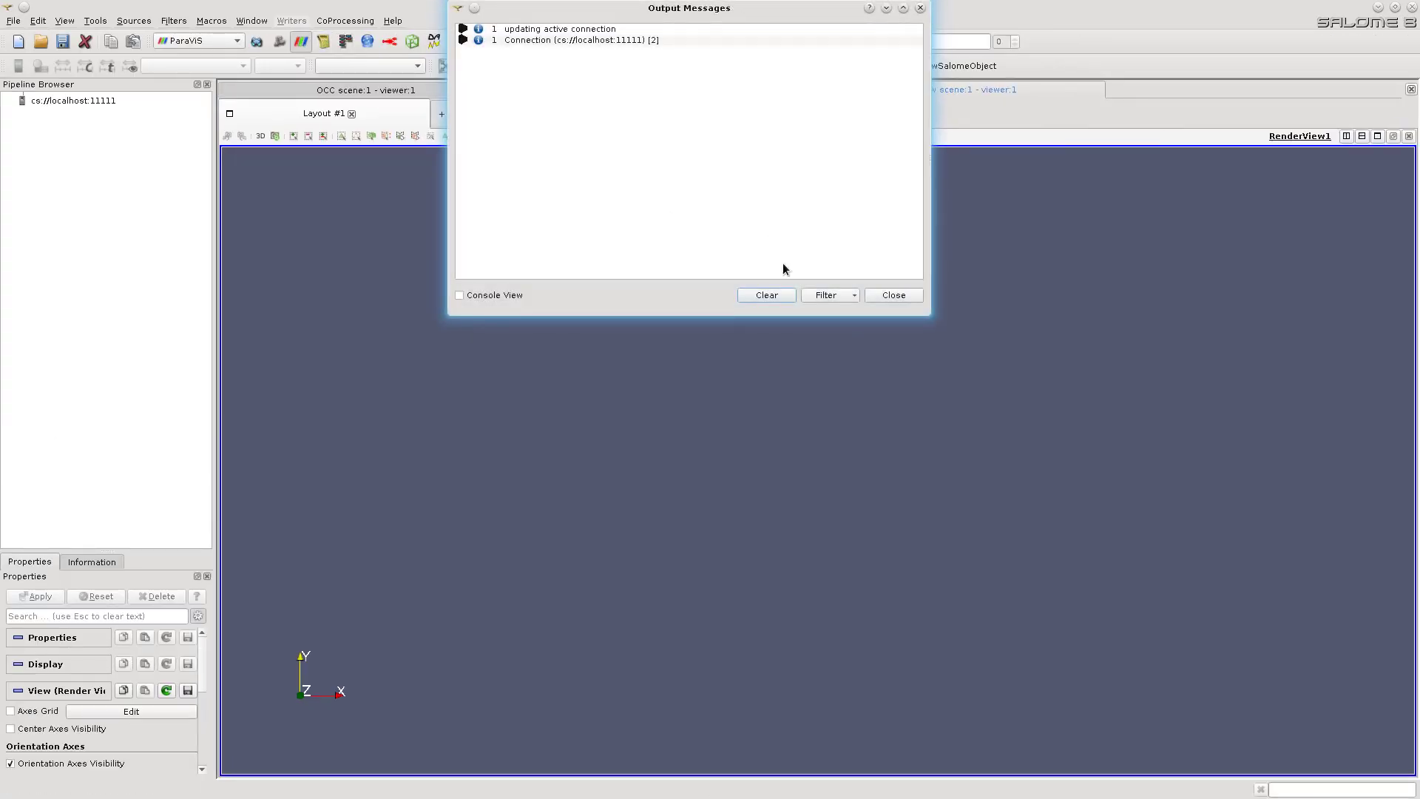
left_click(899, 295)
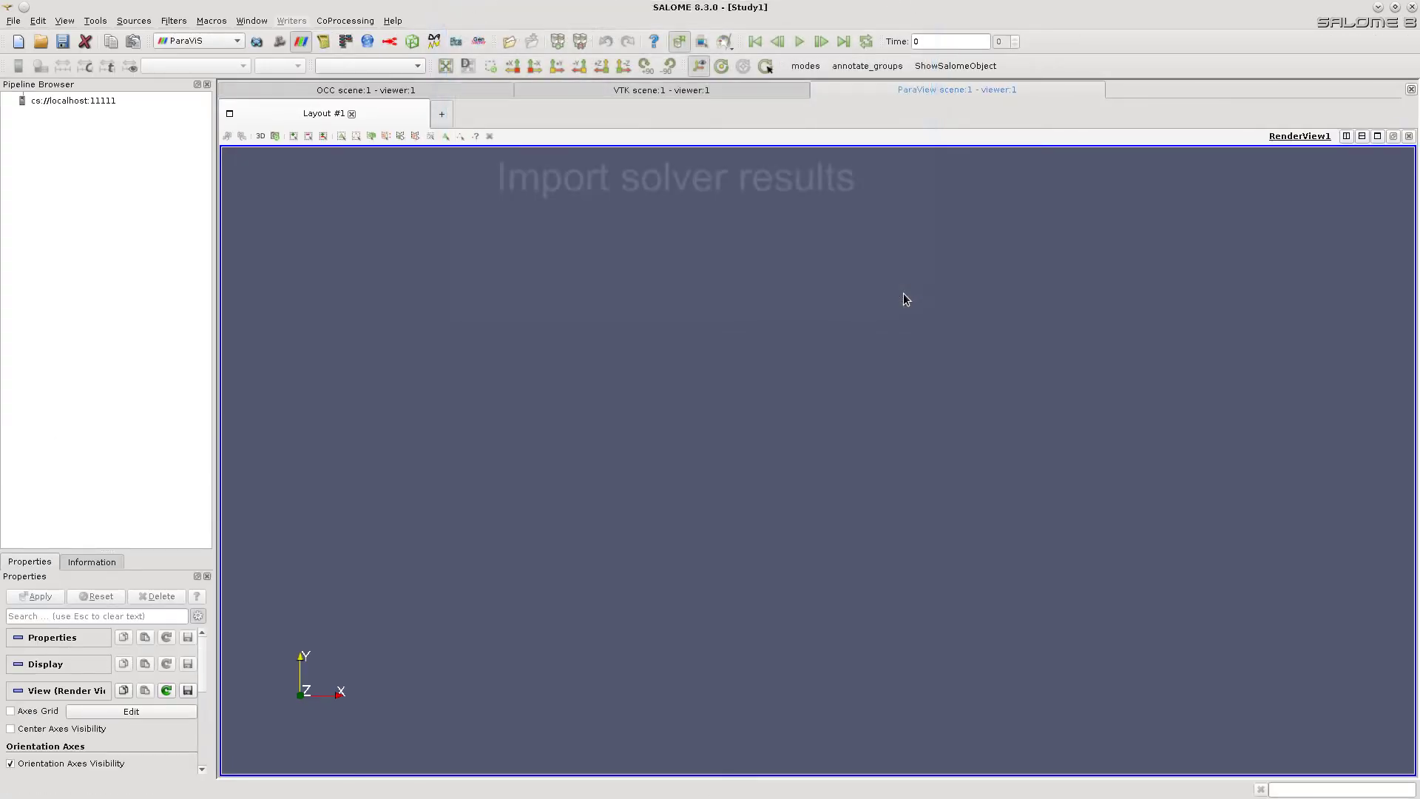
left_click(509, 42)
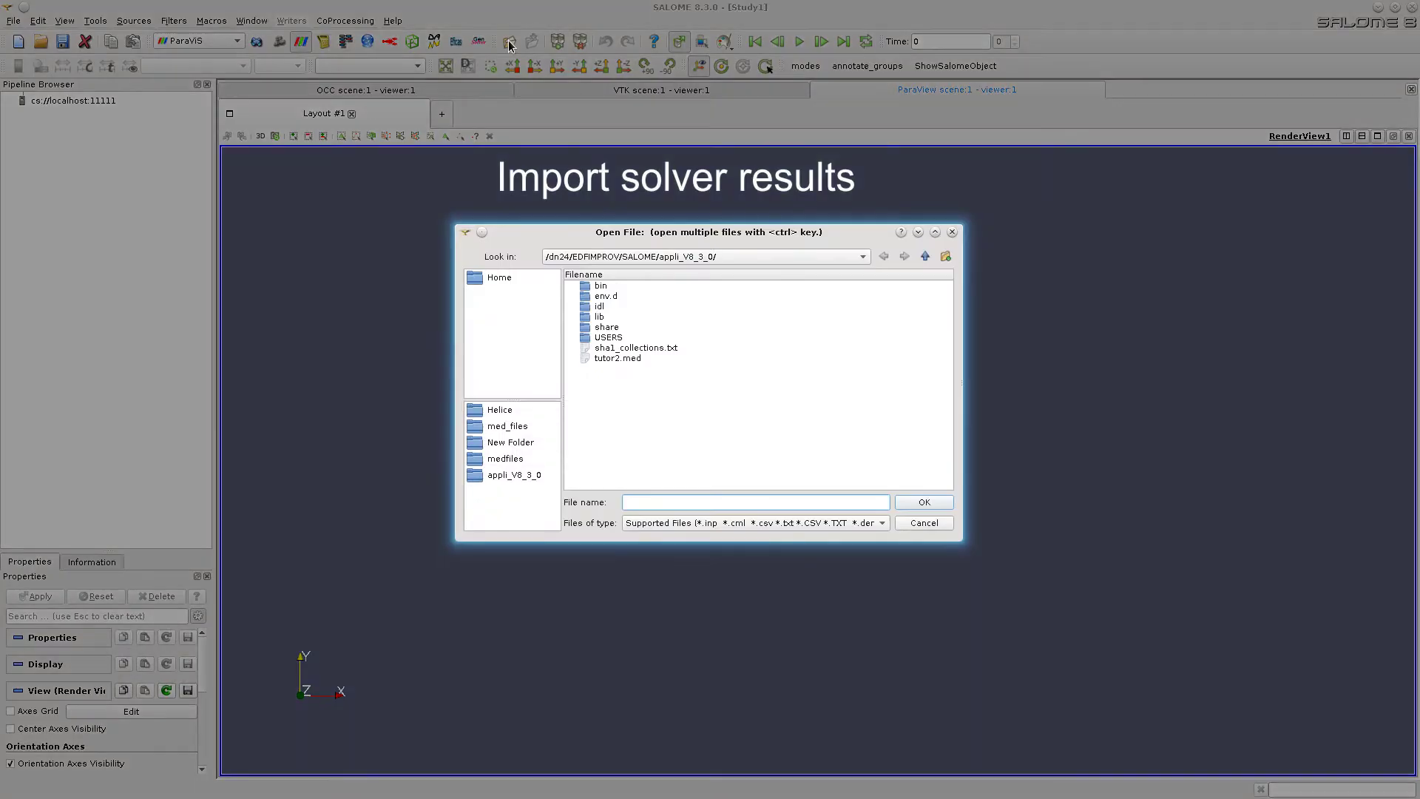
left_click(924, 256)
left_click(924, 256)
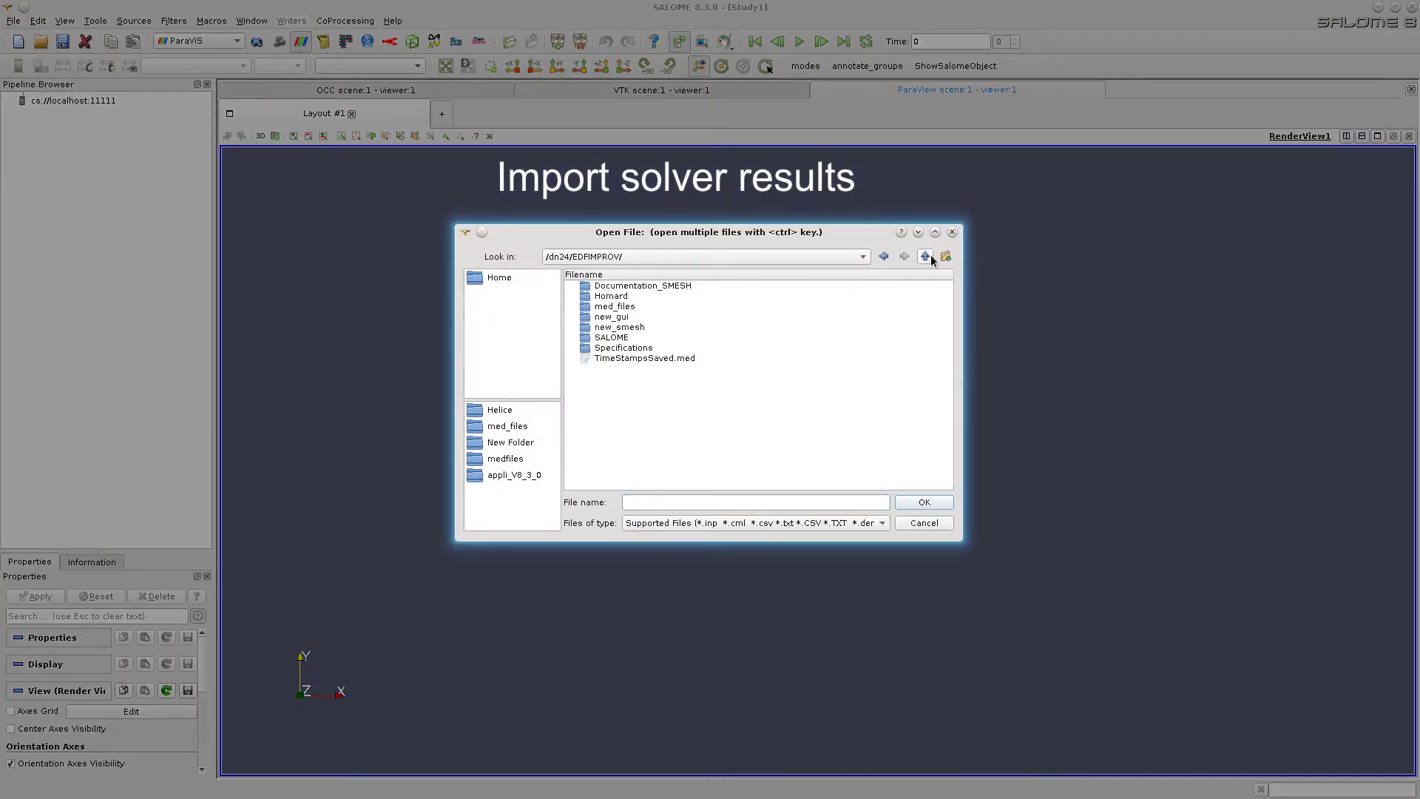
double_click(608, 306)
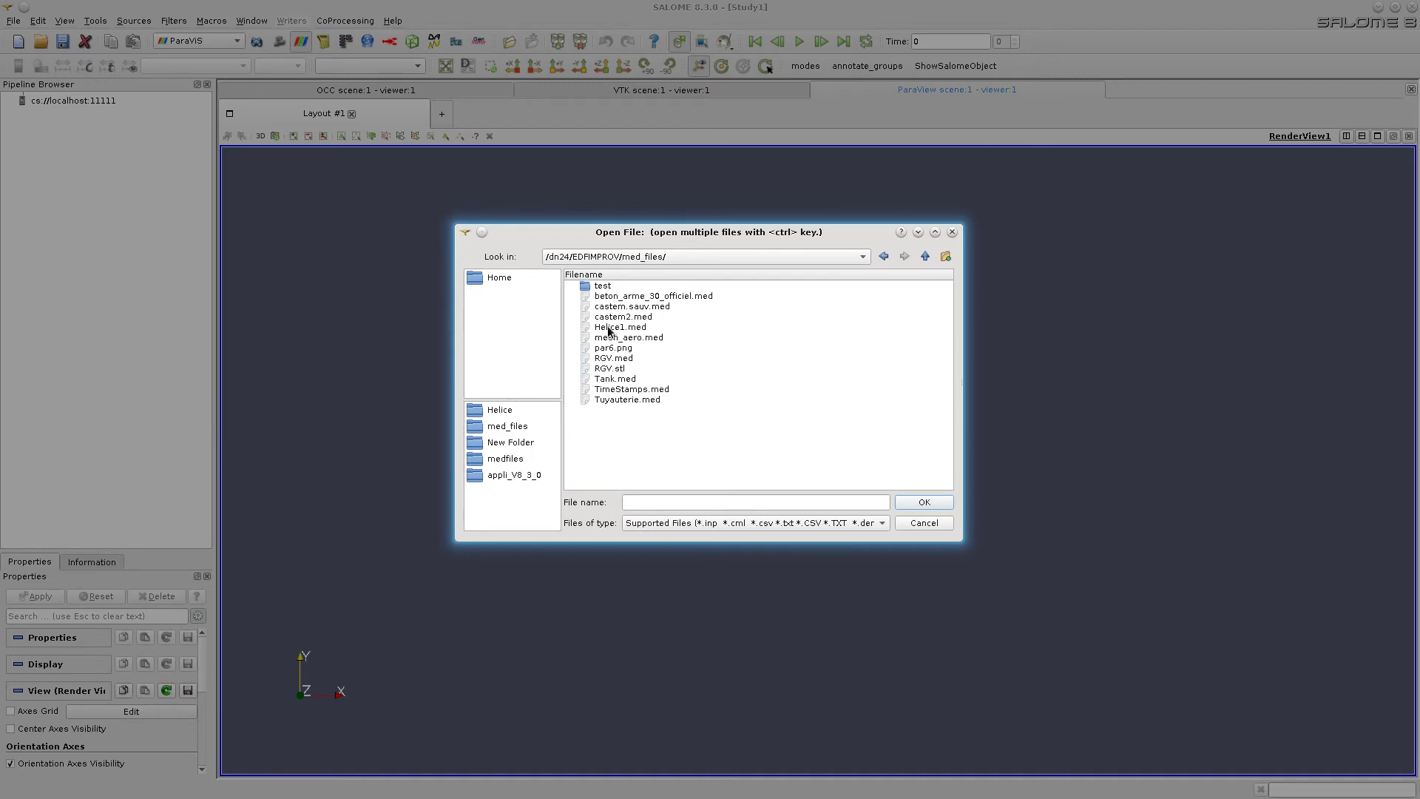
left_click(608, 328)
double_click(608, 326)
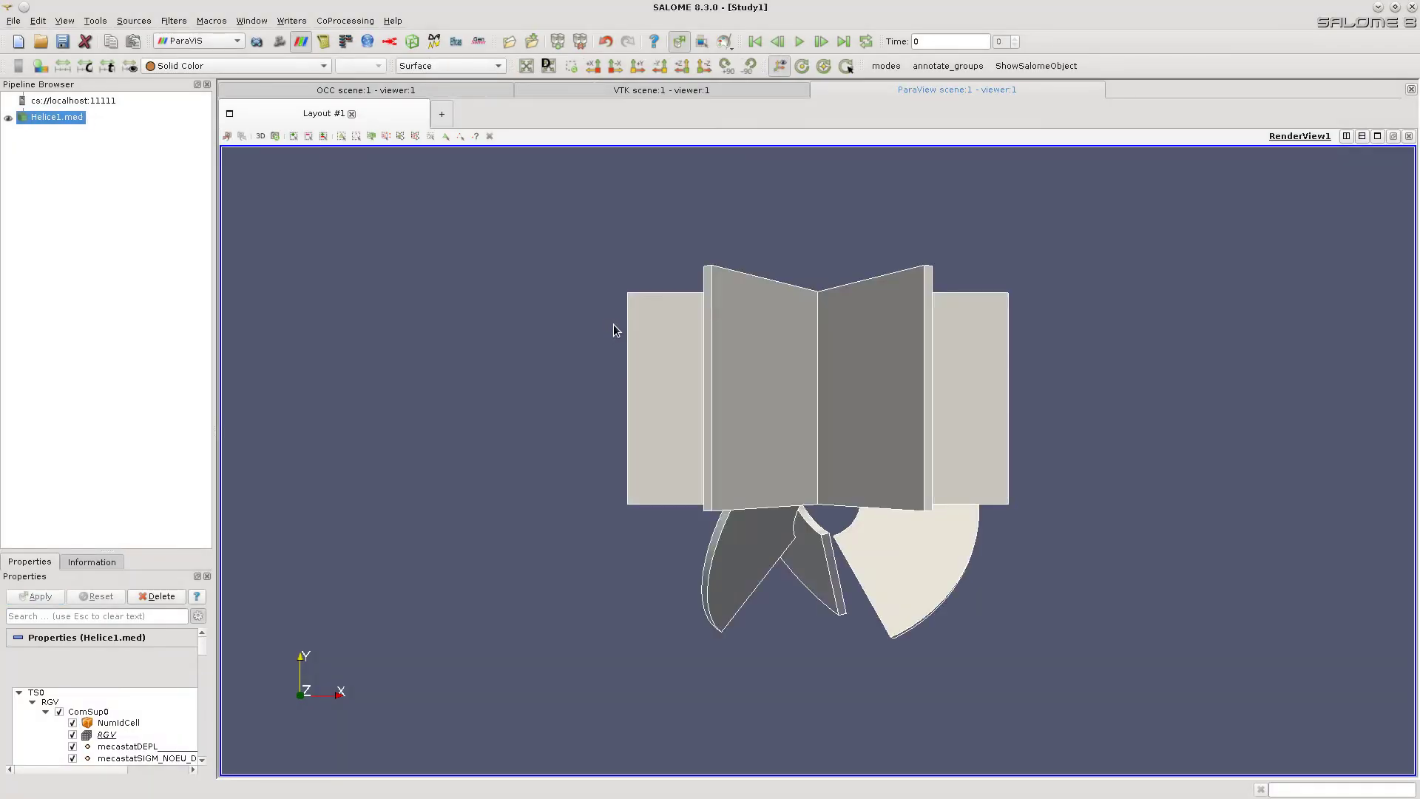
Colour the turbine by mecastatDEPL displacement magnitude.
left_click(321, 70)
left_click(295, 113)
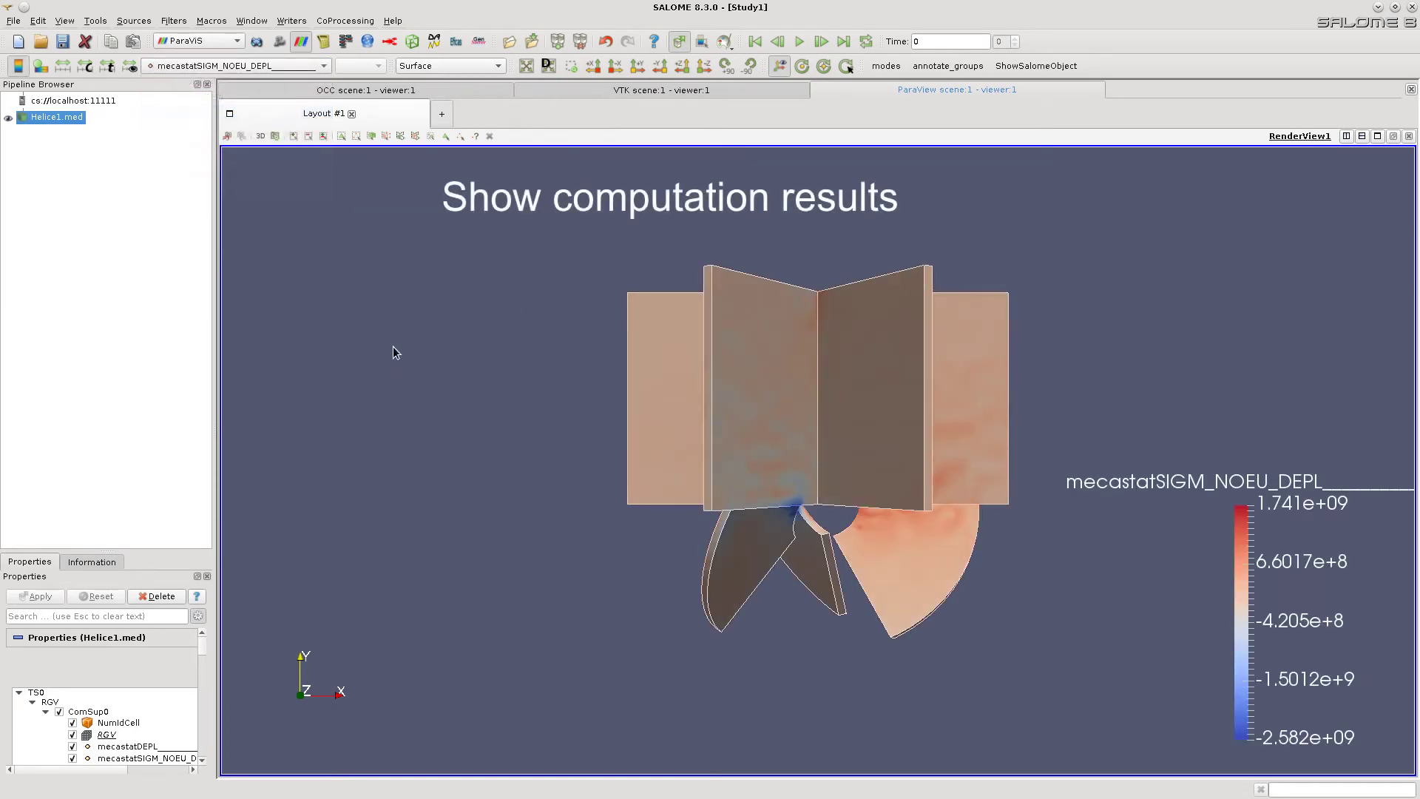
left_click(323, 66)
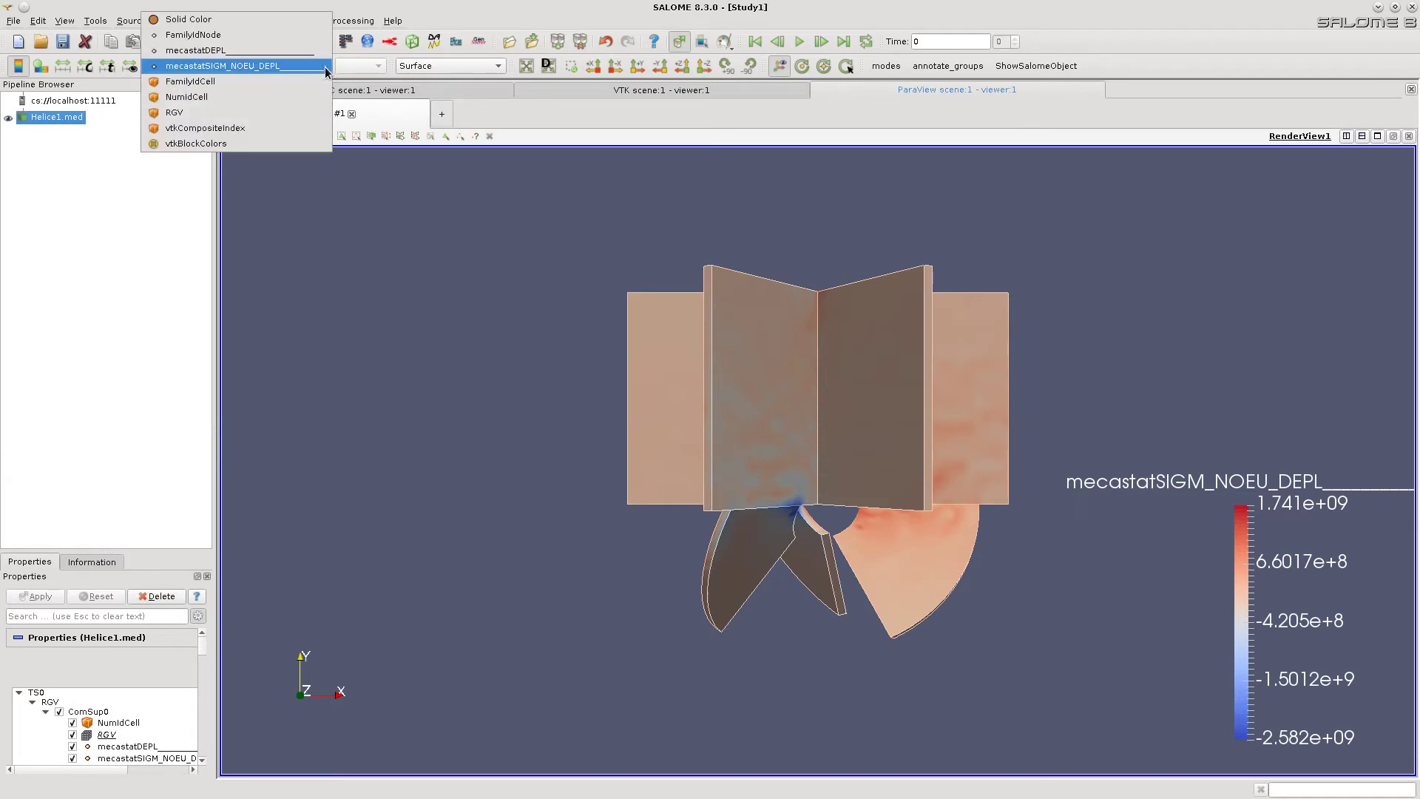
left_click(271, 50)
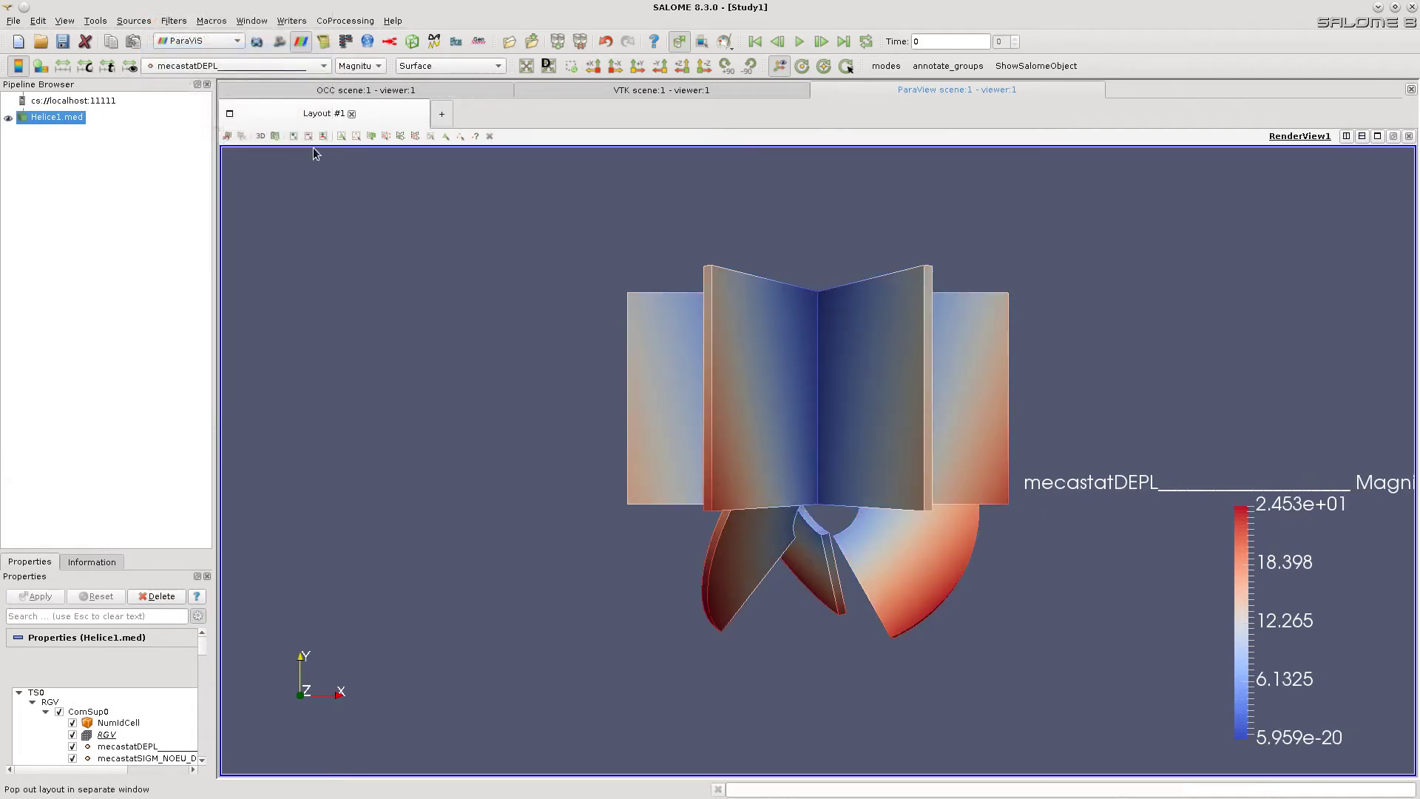
Display the turbine as Surface With Edges and view it along -Z.
left_click(500, 66)
left_click(466, 117)
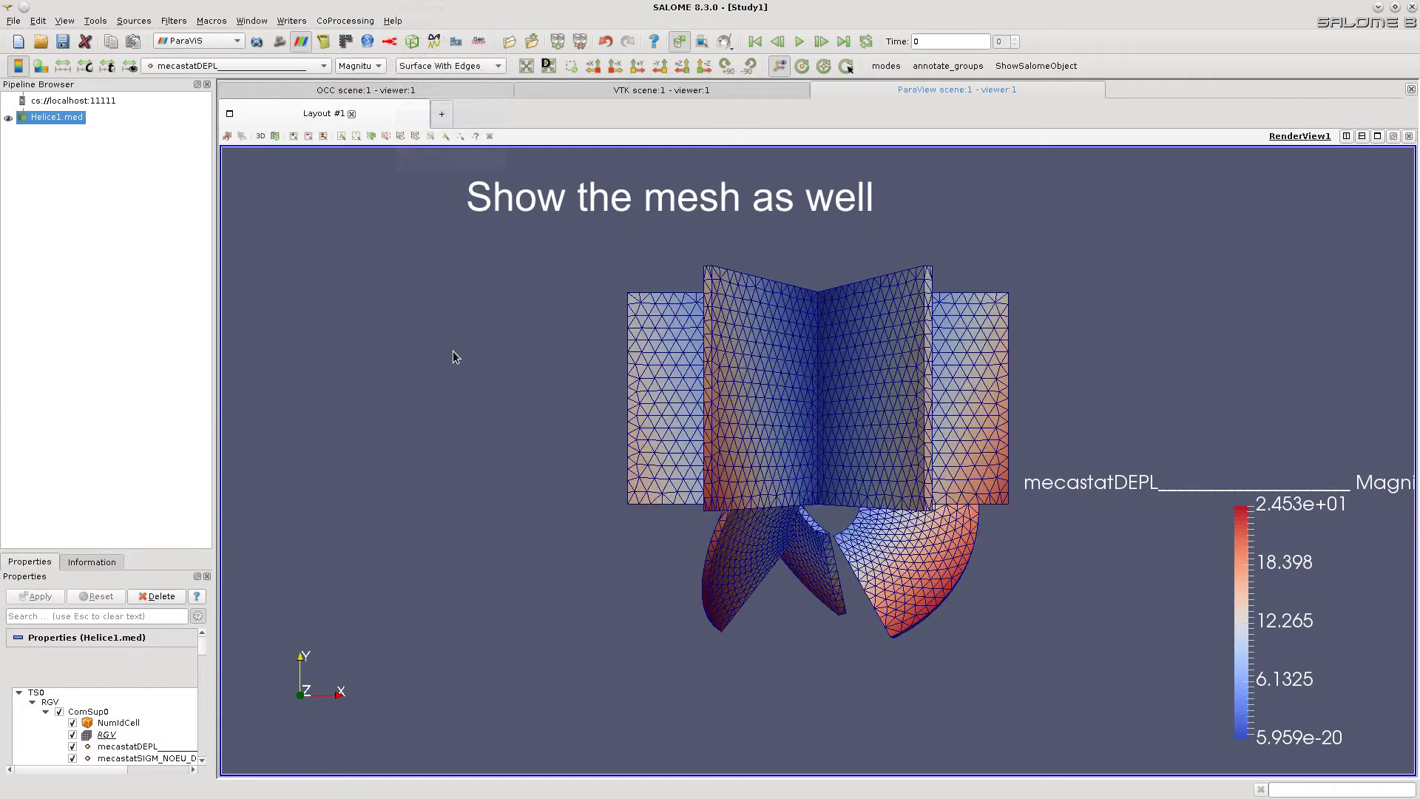
left_click_drag(877, 383, 951, 427)
left_click(703, 65)
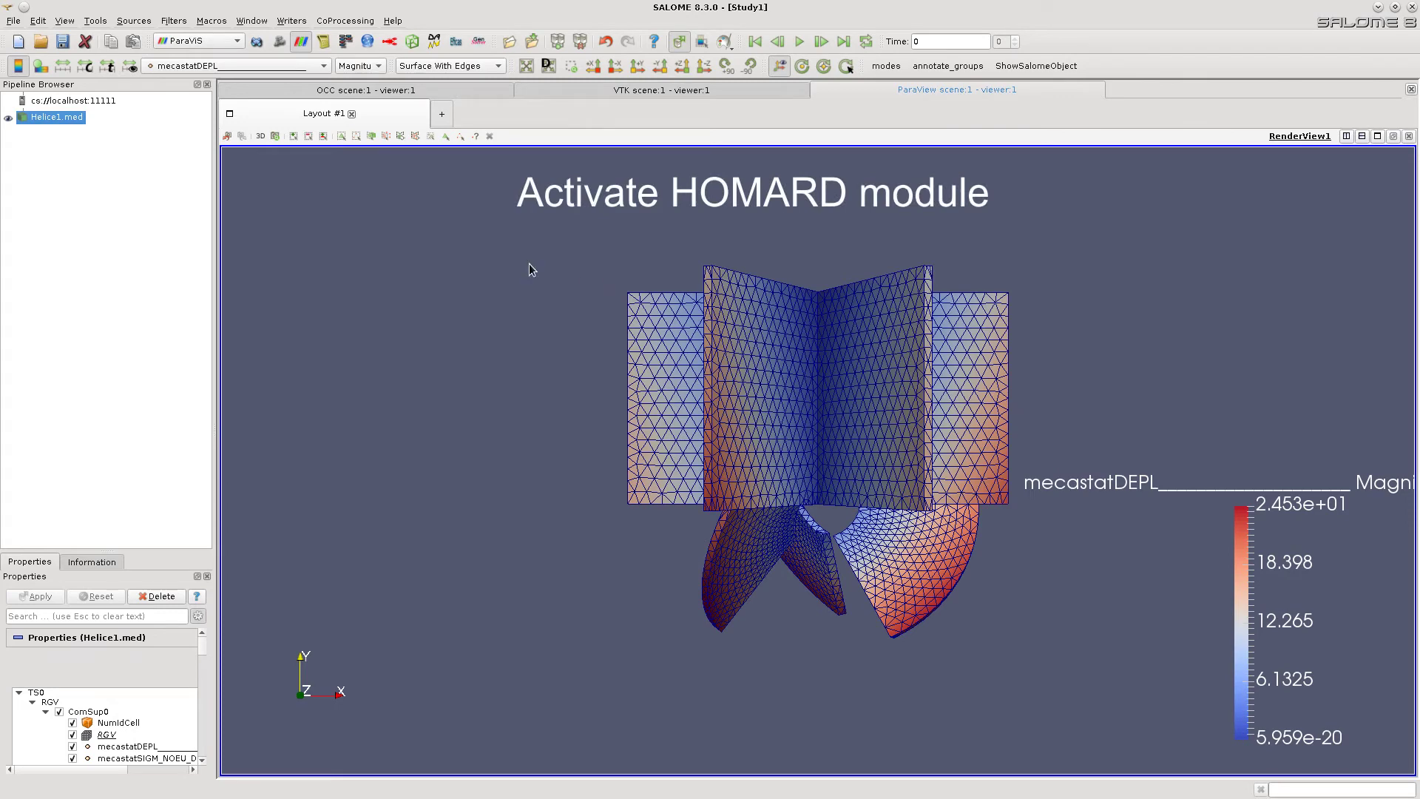
Switch to HOMARD and start a new case in the homard/Helice working directory.
left_click(390, 41)
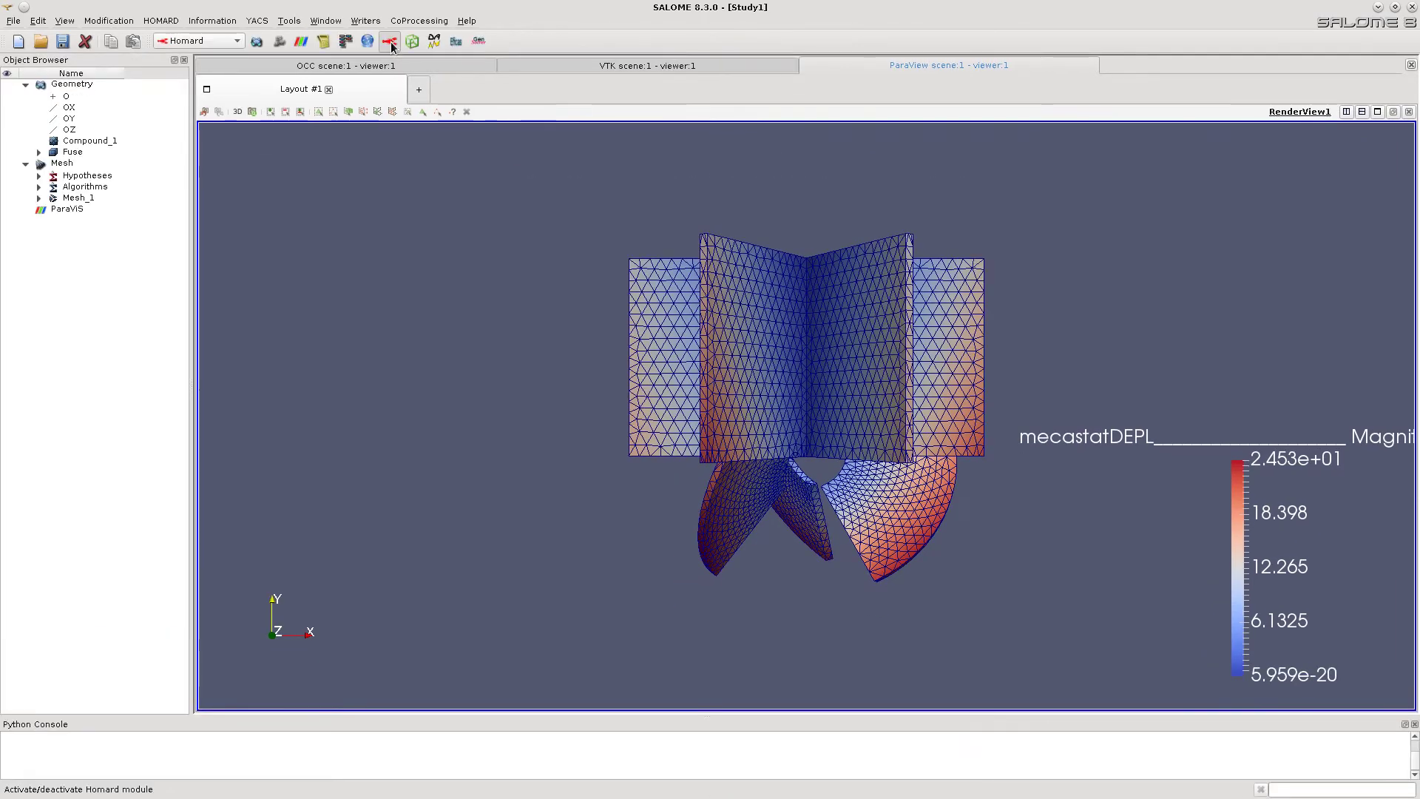
left_click(160, 21)
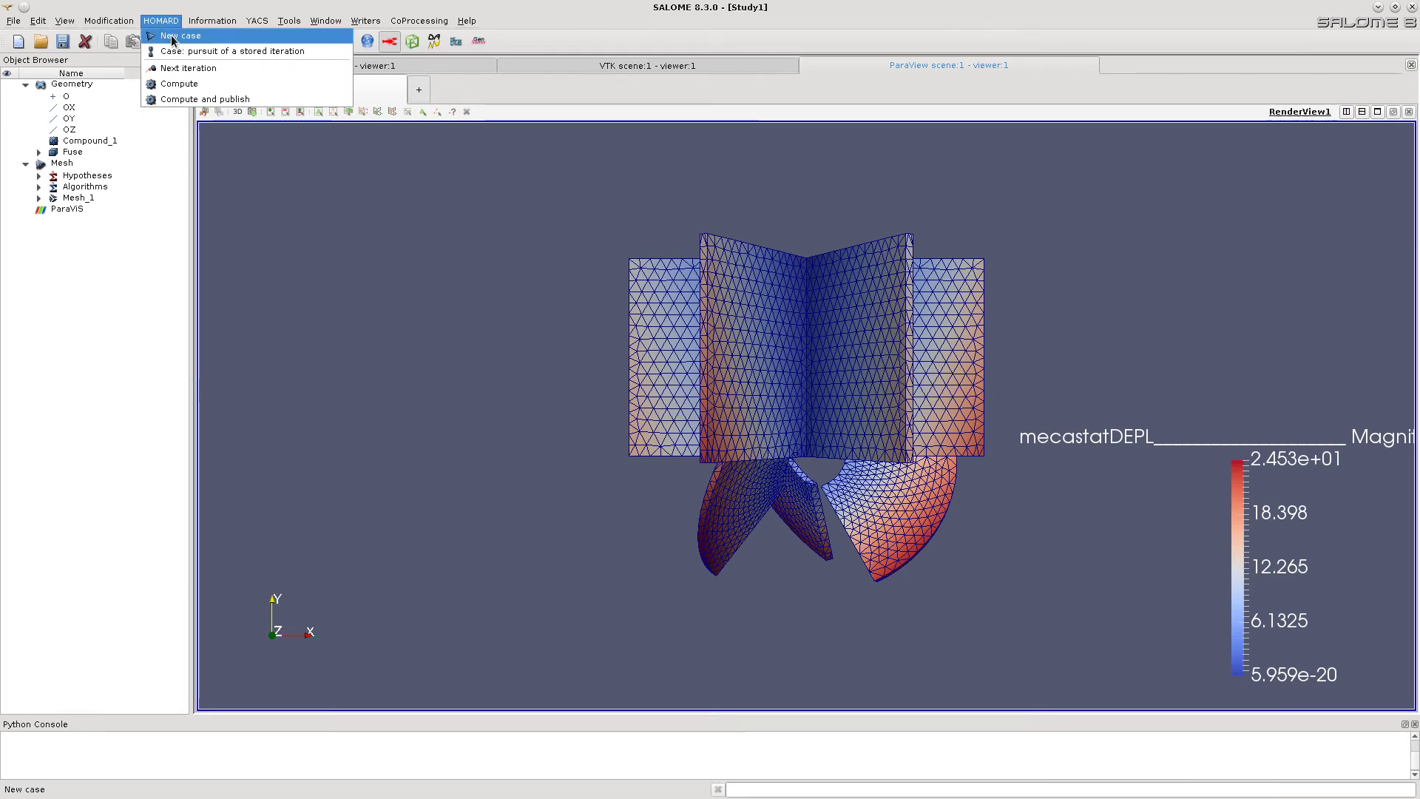
left_click(173, 40)
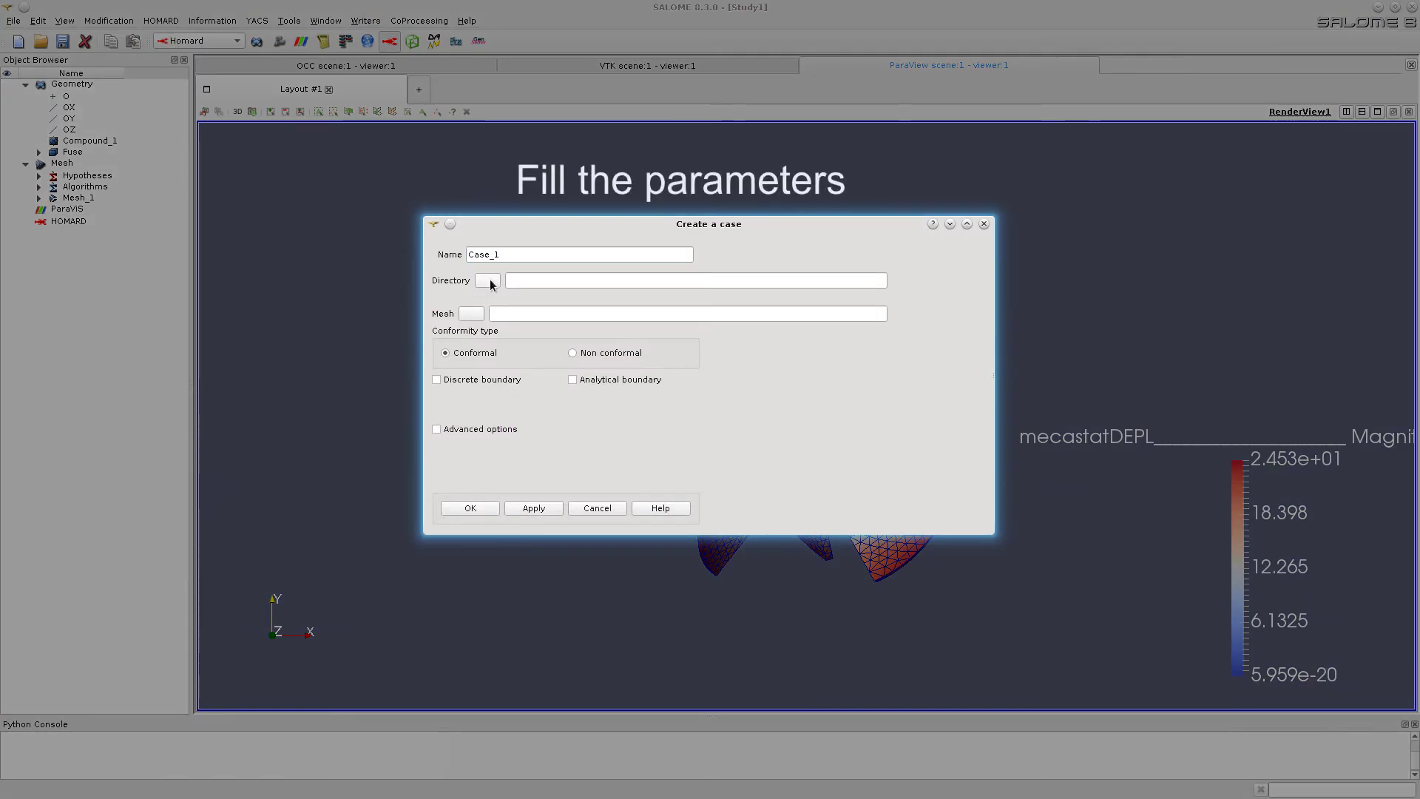
left_click(487, 281)
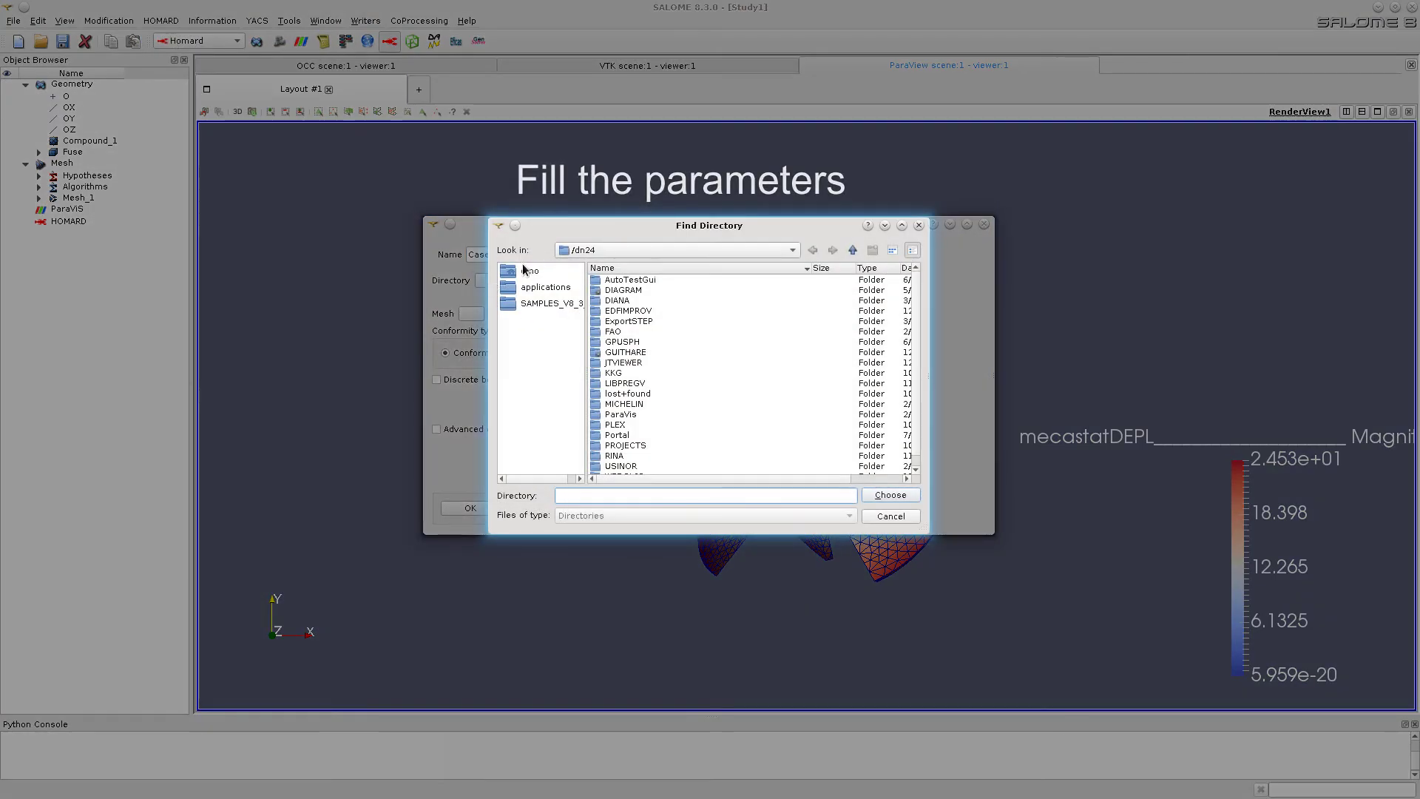
left_click(529, 271)
double_click(613, 380)
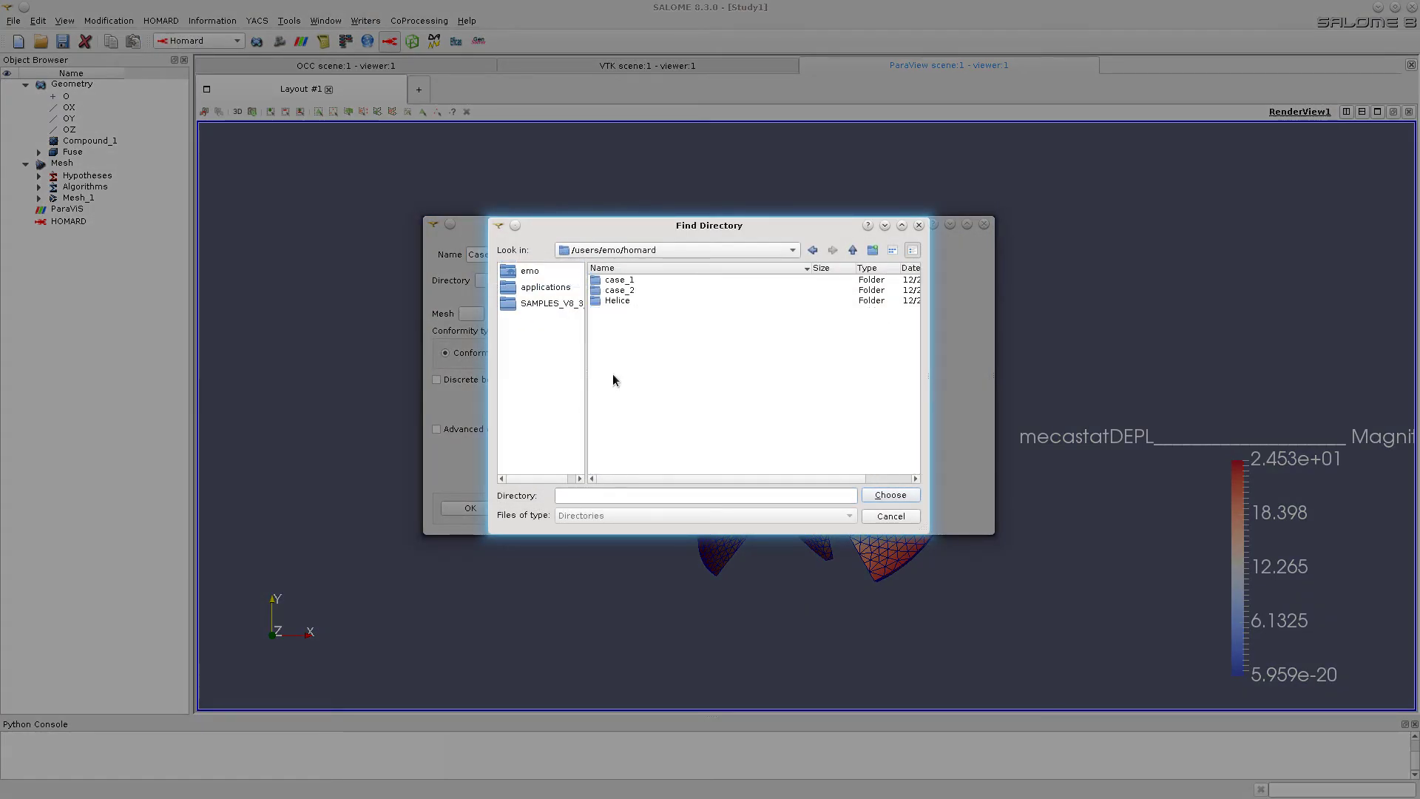
double_click(614, 299)
left_click(888, 495)
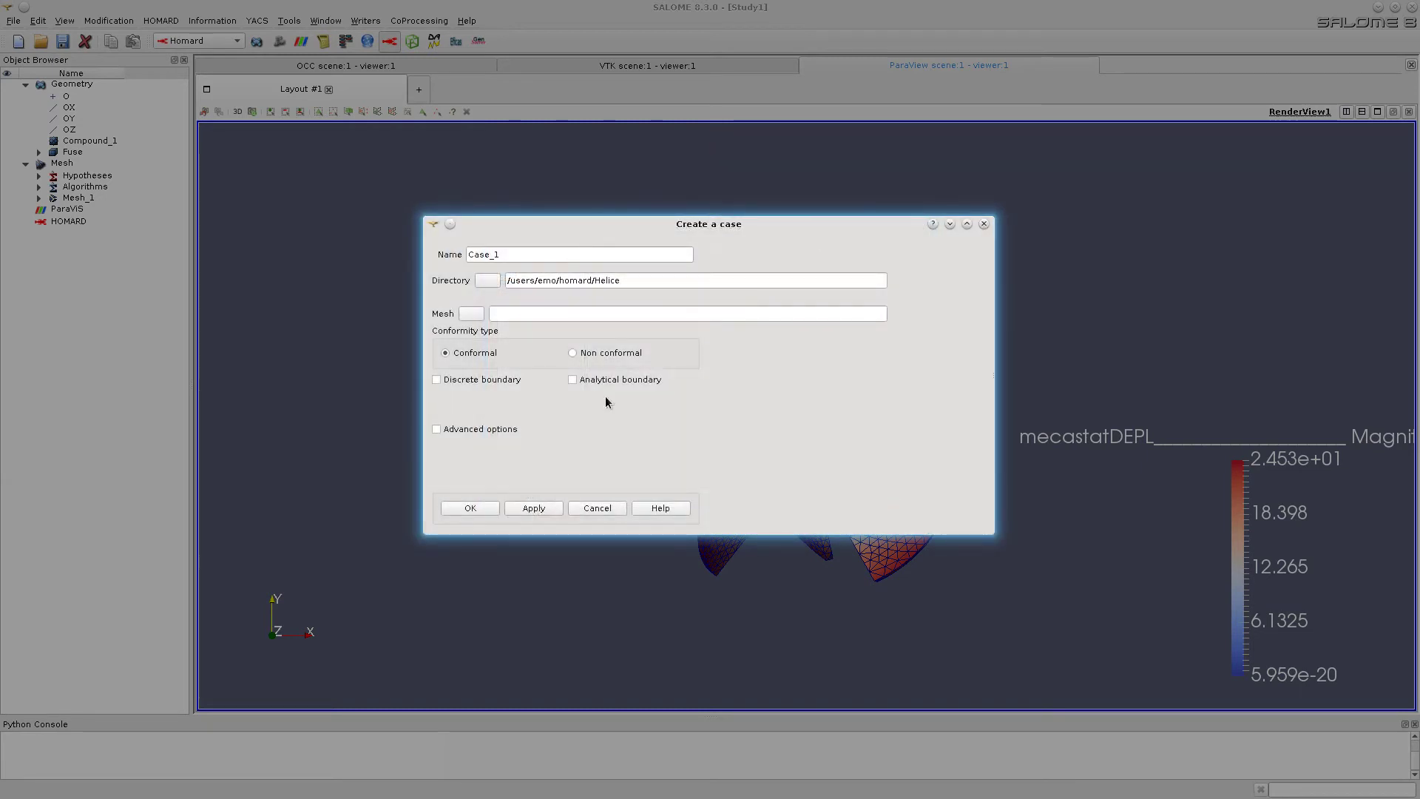
Set the case mesh to med_files/Helice1.med, show advanced options, and create Case_1.
left_click(473, 314)
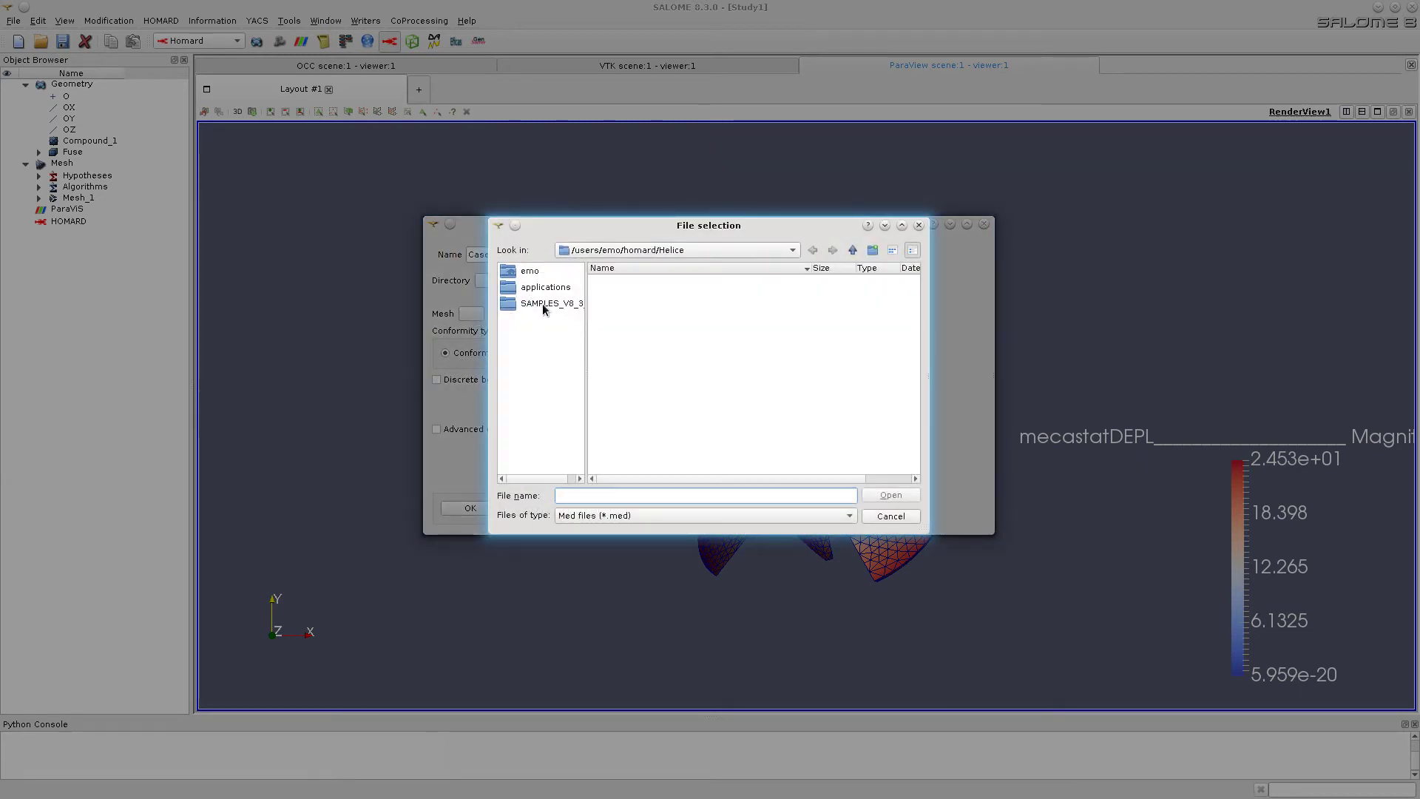
left_click(544, 305)
left_click(853, 250)
left_click(853, 251)
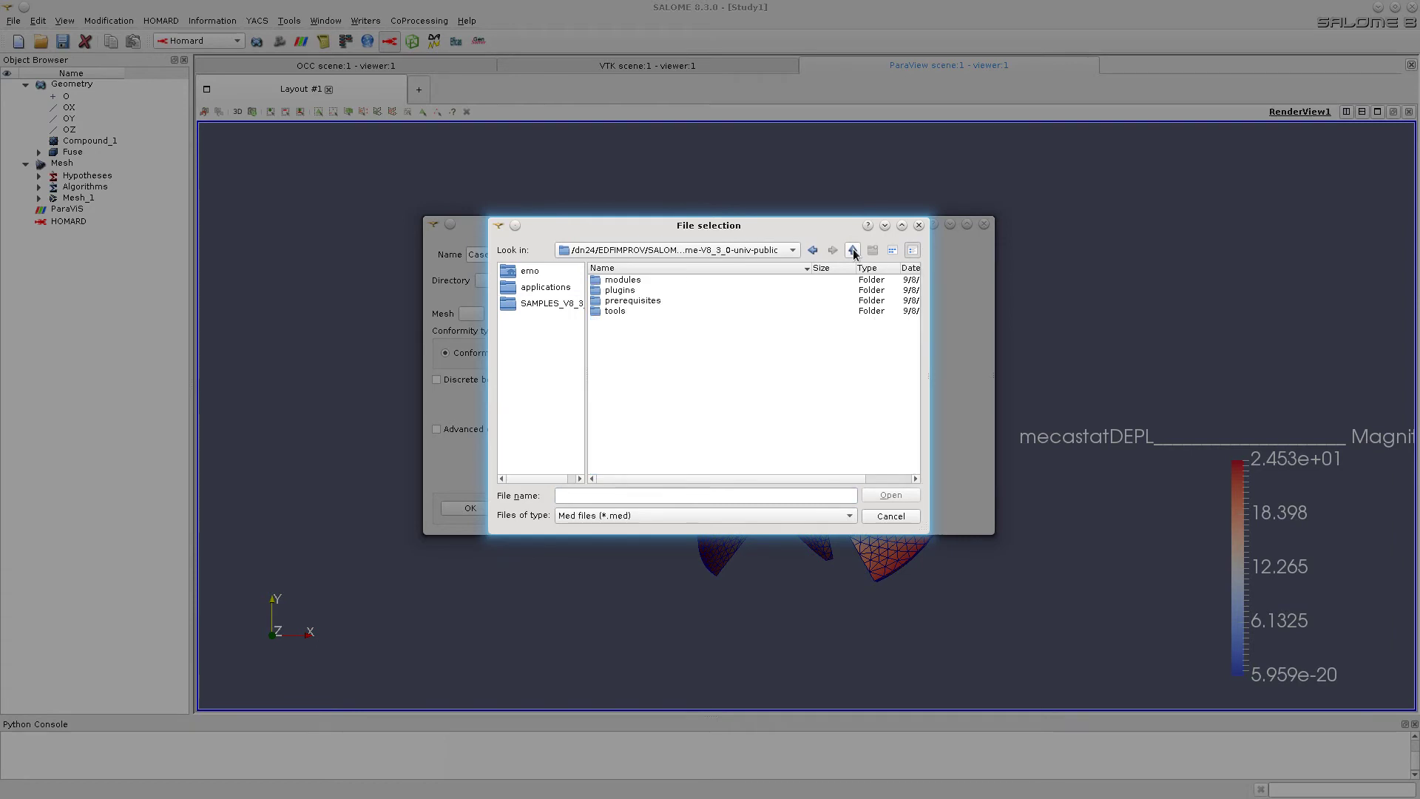
left_click(852, 251)
left_click(853, 251)
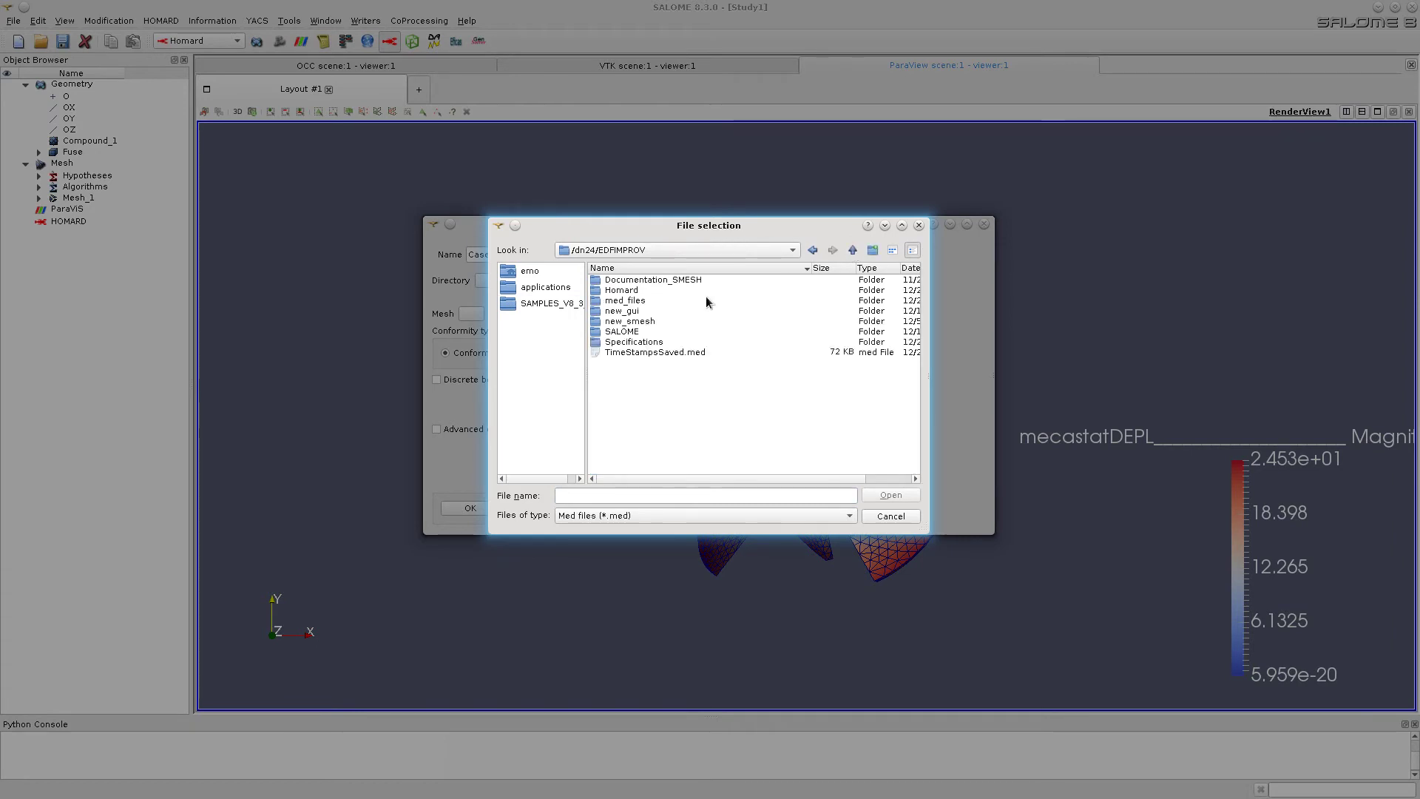
double_click(631, 305)
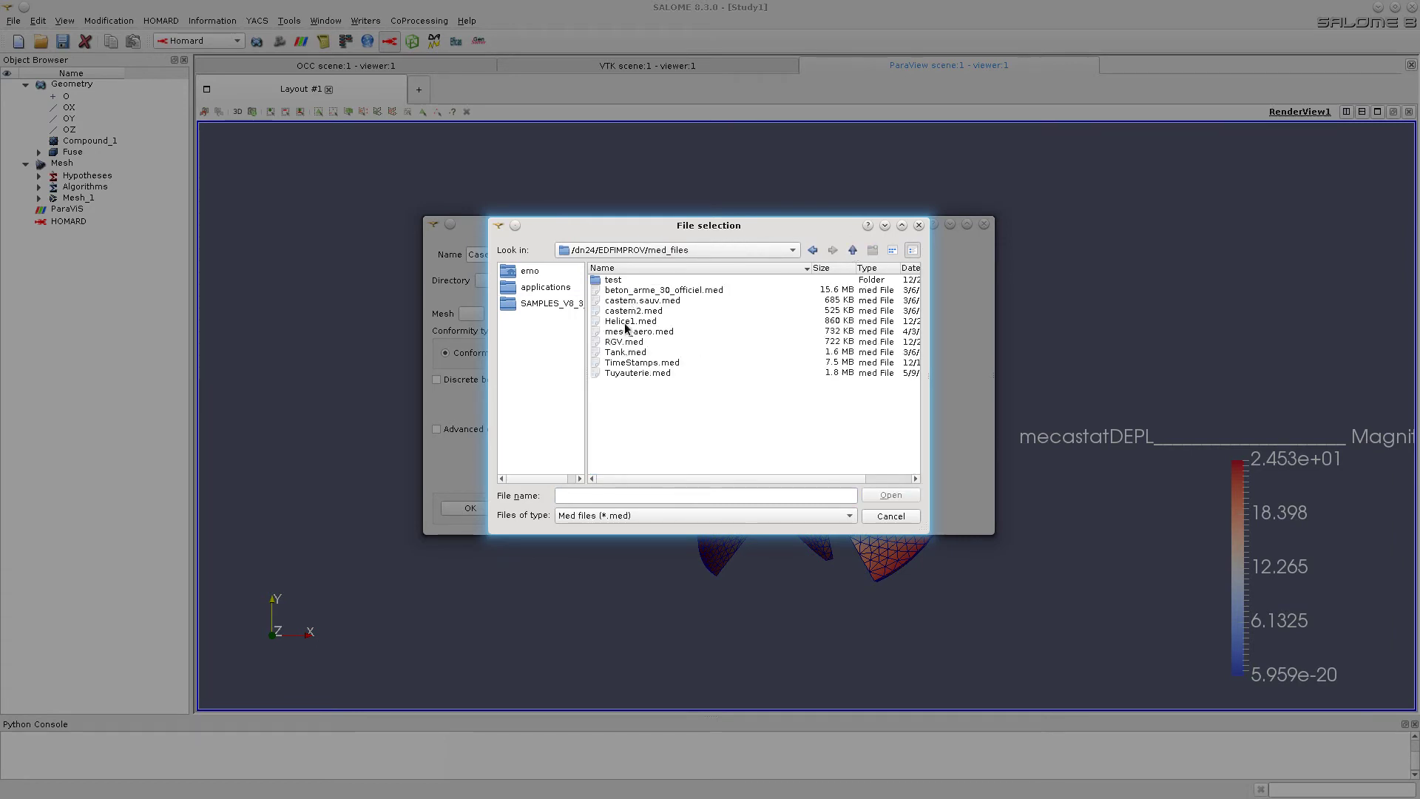
double_click(624, 321)
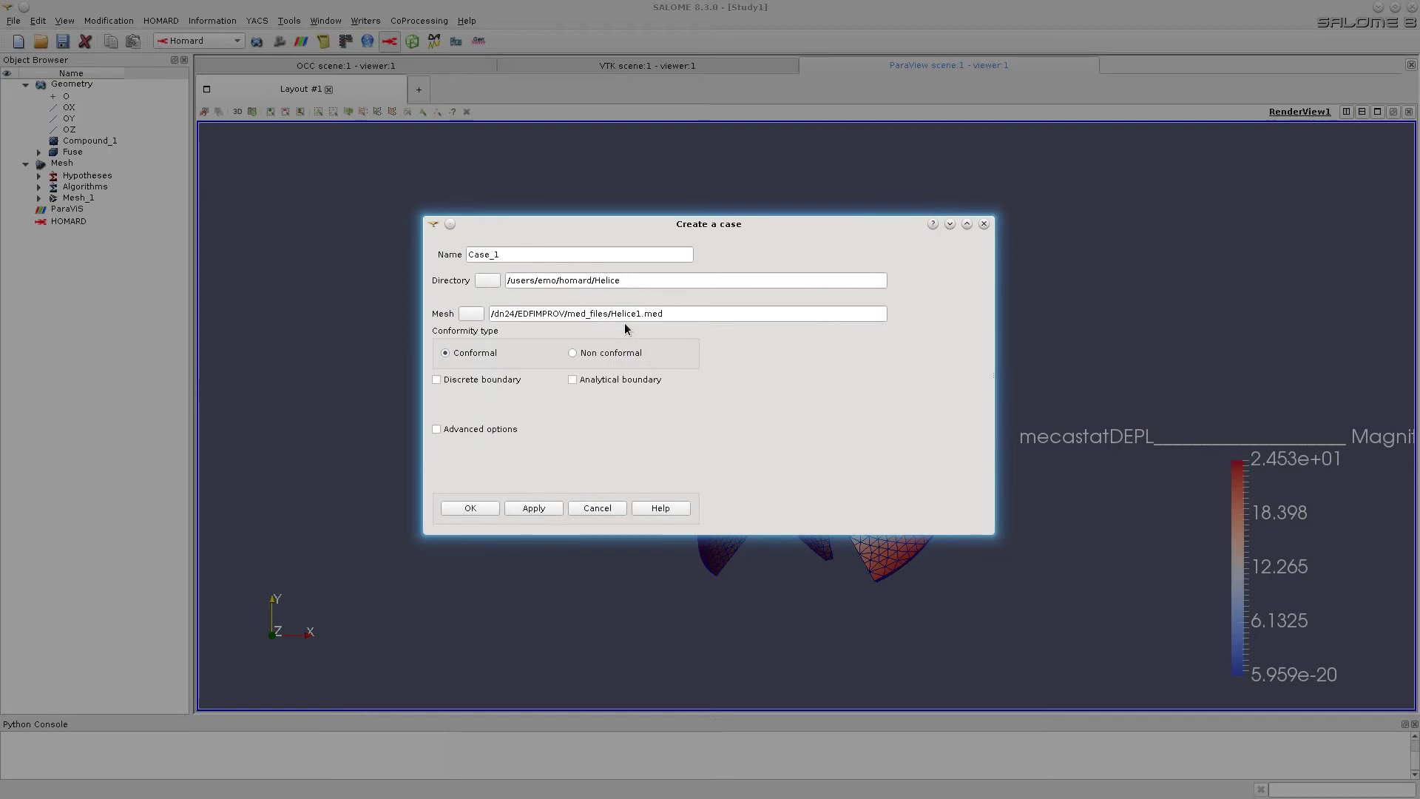
left_click(436, 430)
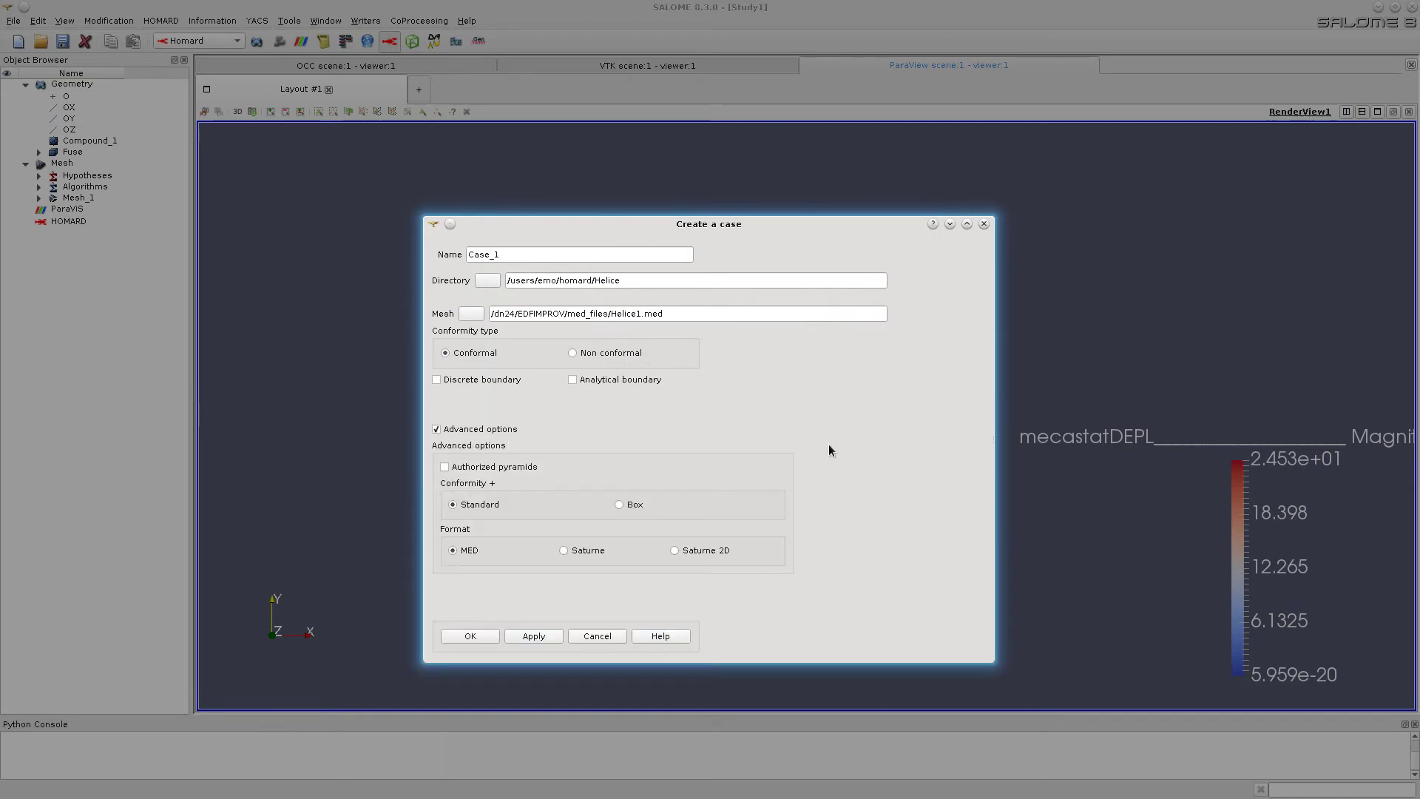
left_click(472, 636)
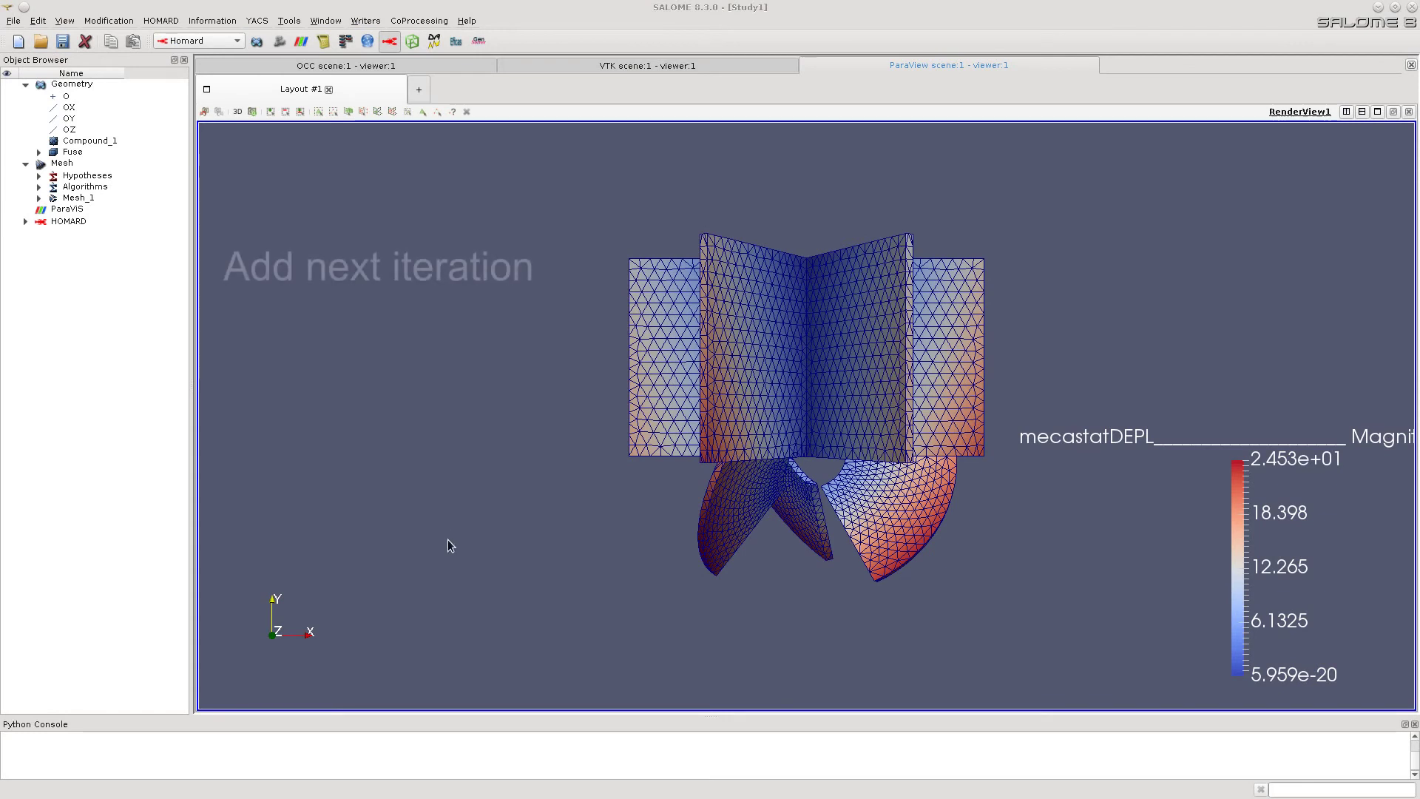
Start a next iteration from Case_1's RGV mesh.
left_click(26, 222)
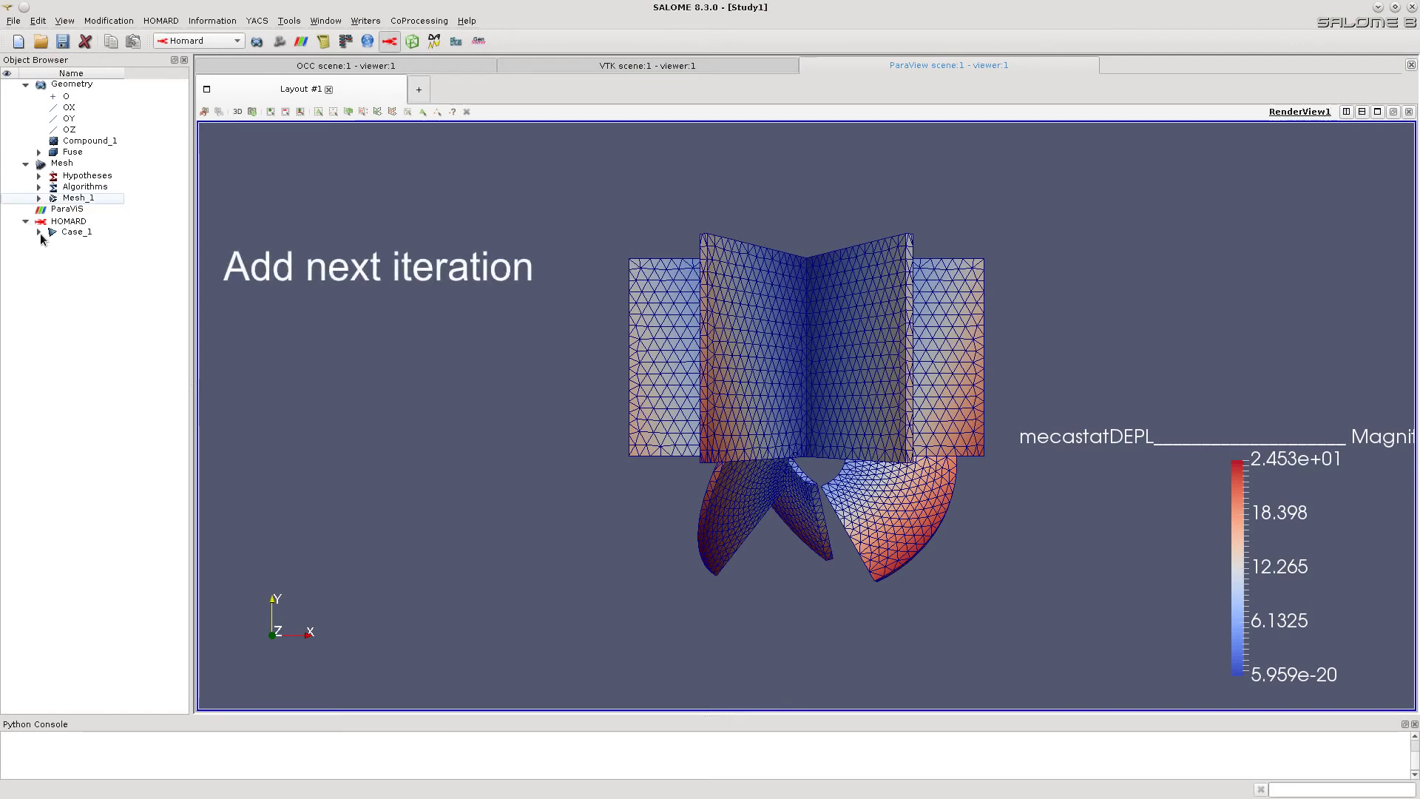
left_click(39, 232)
right_click(83, 243)
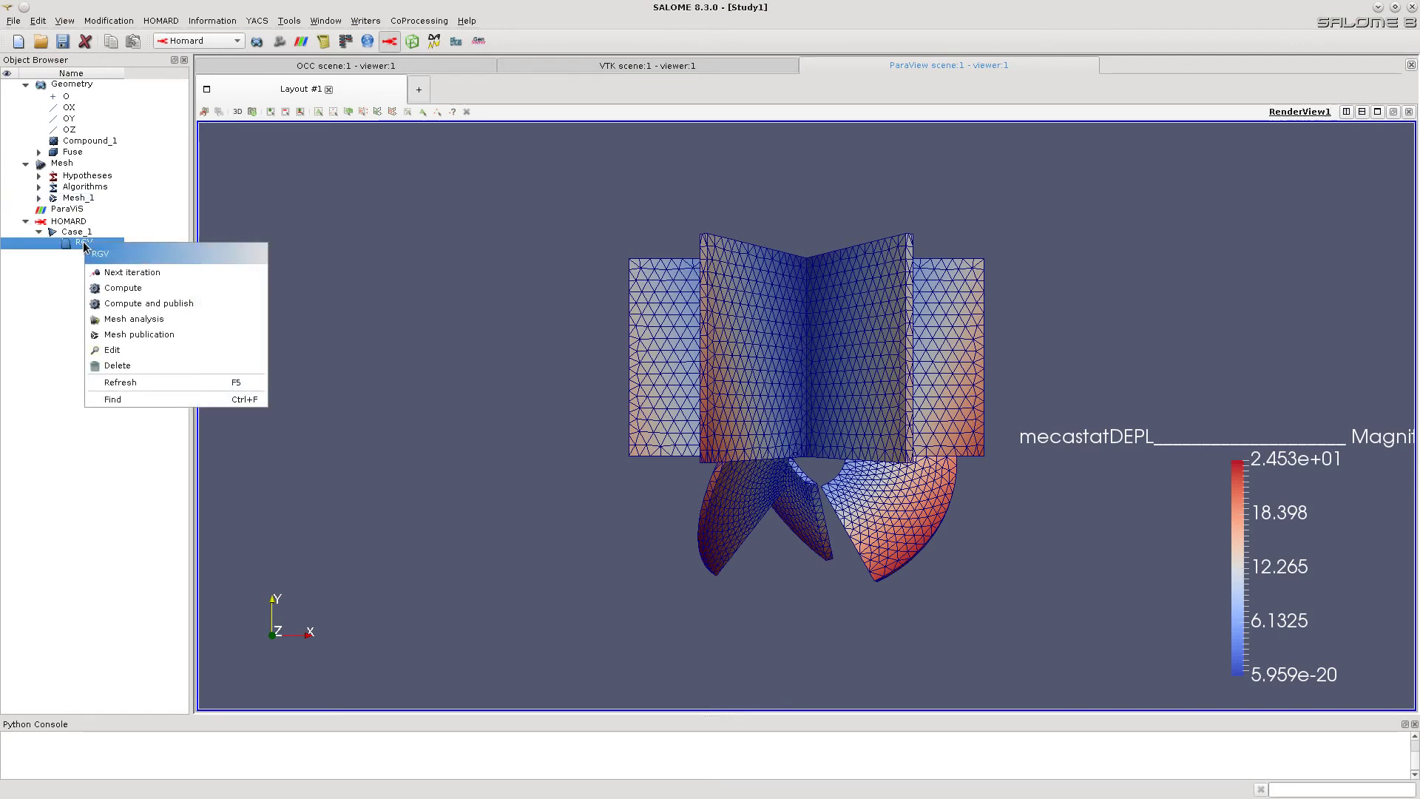
left_click(122, 272)
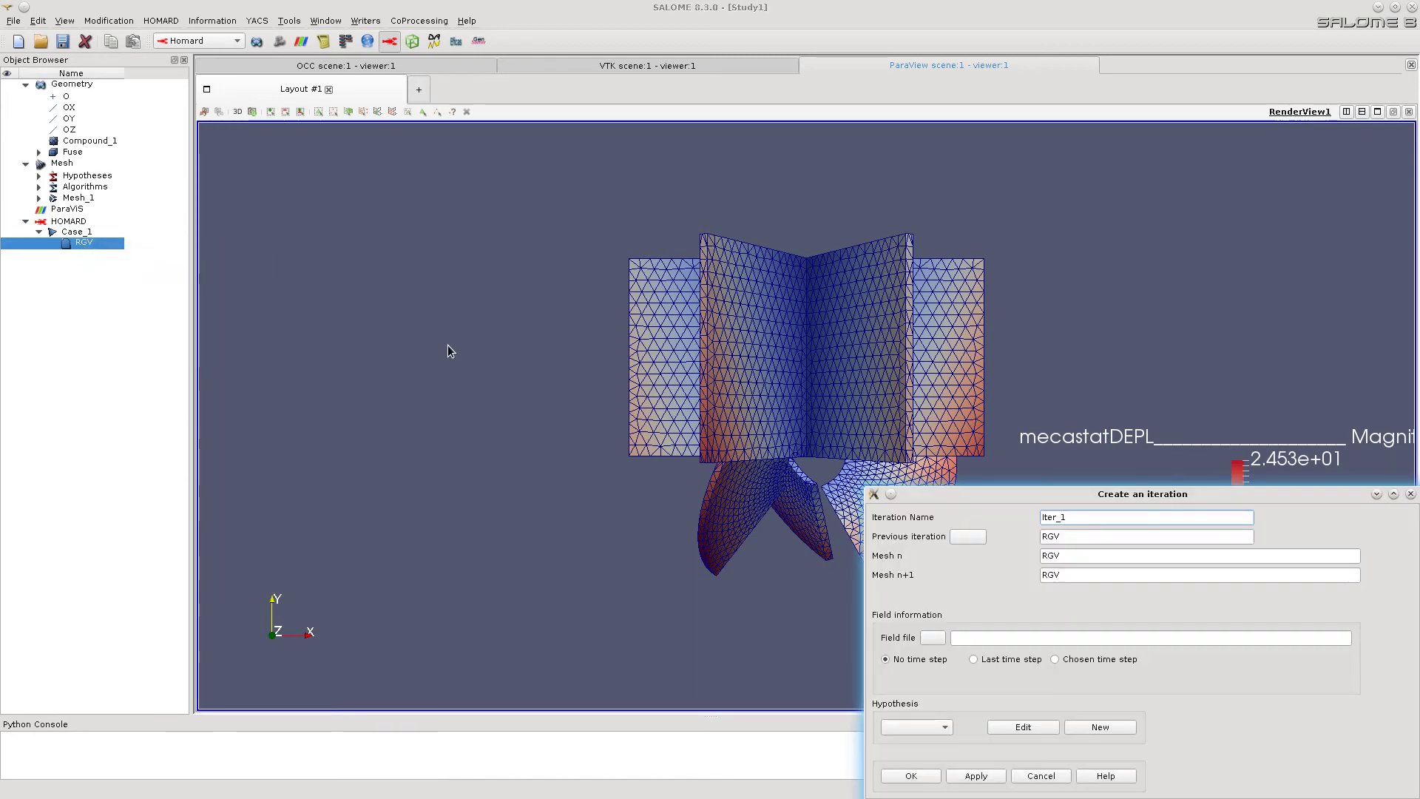
left_click_drag(1014, 498, 193, 267)
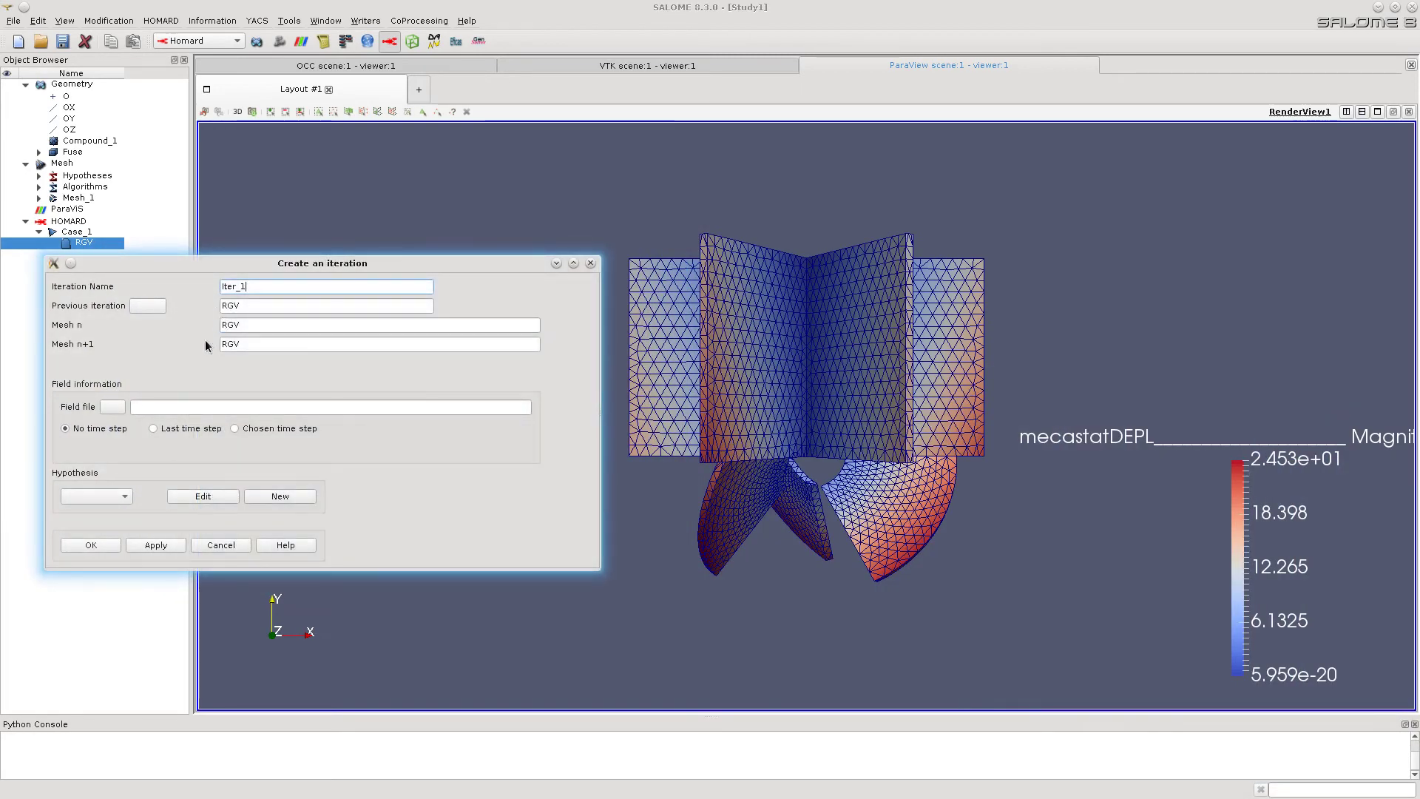
Take fields from Helice1.med at the last time step and begin a new hypothesis.
left_click(113, 408)
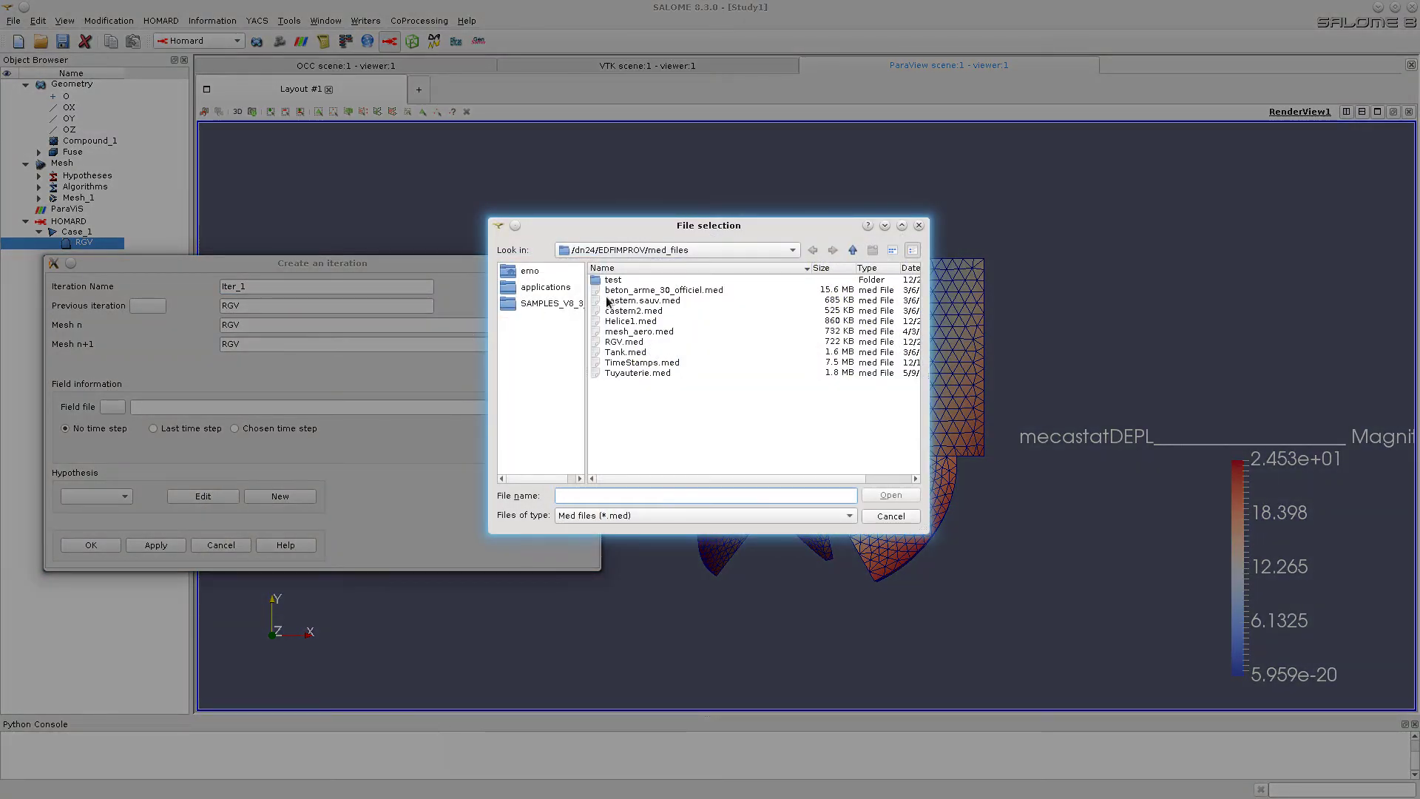
double_click(632, 321)
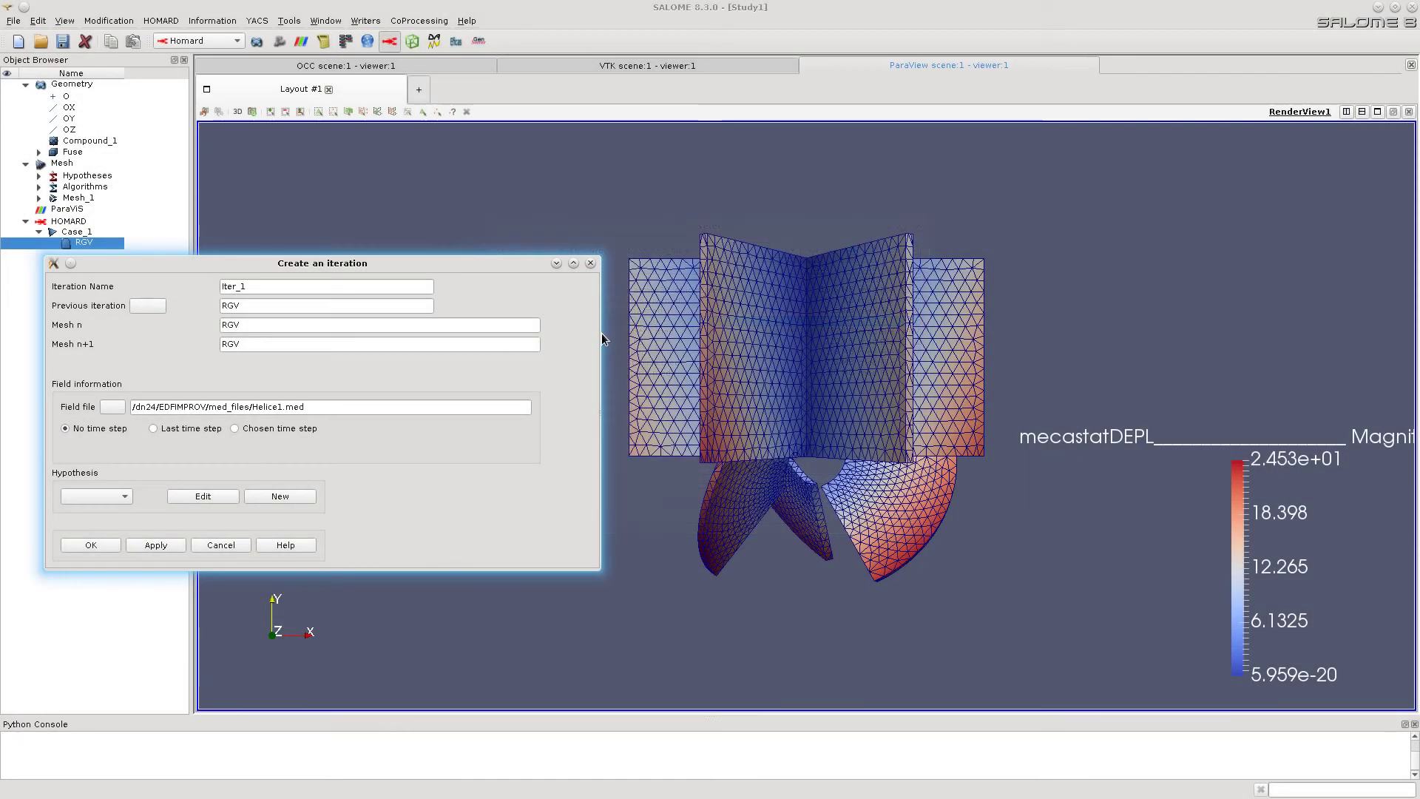
left_click(178, 429)
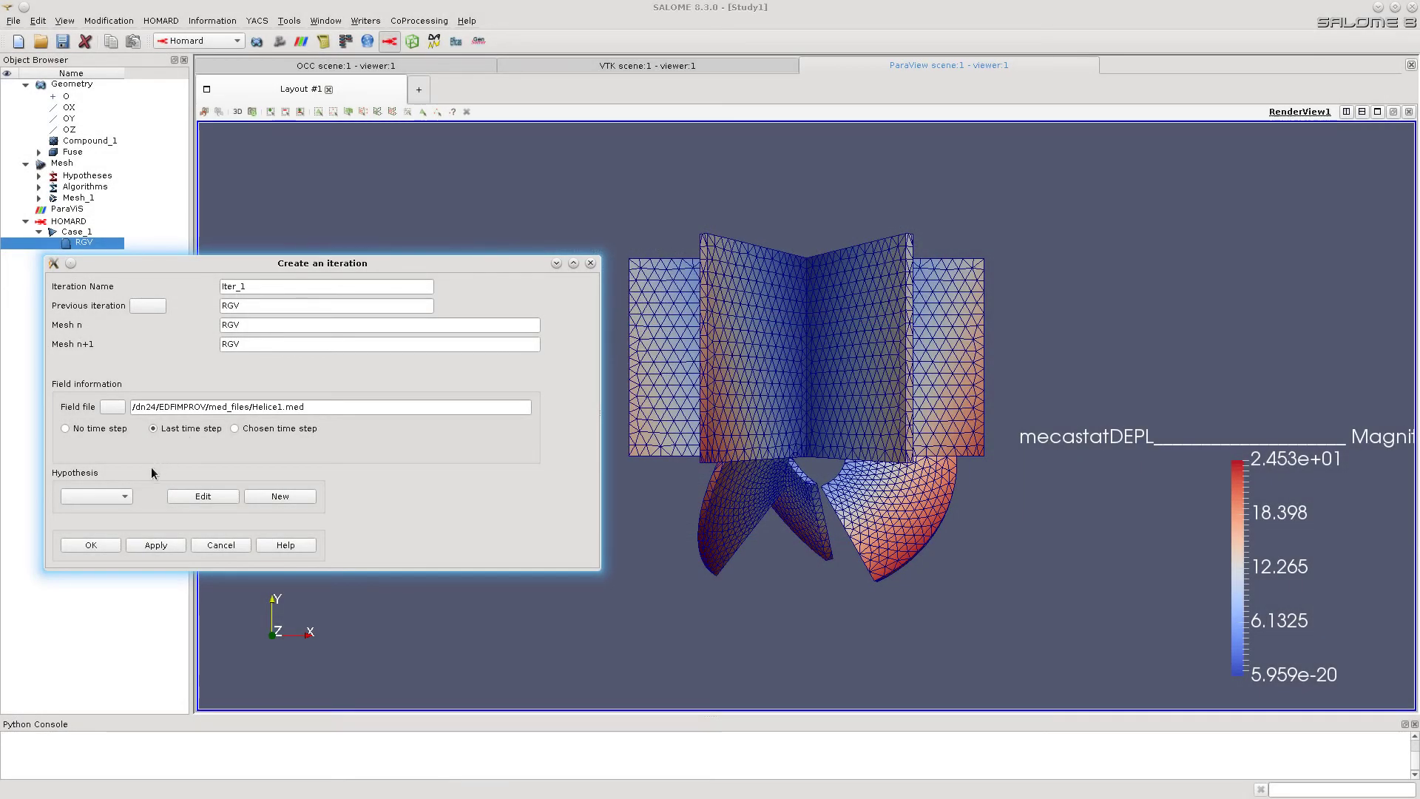
left_click(280, 496)
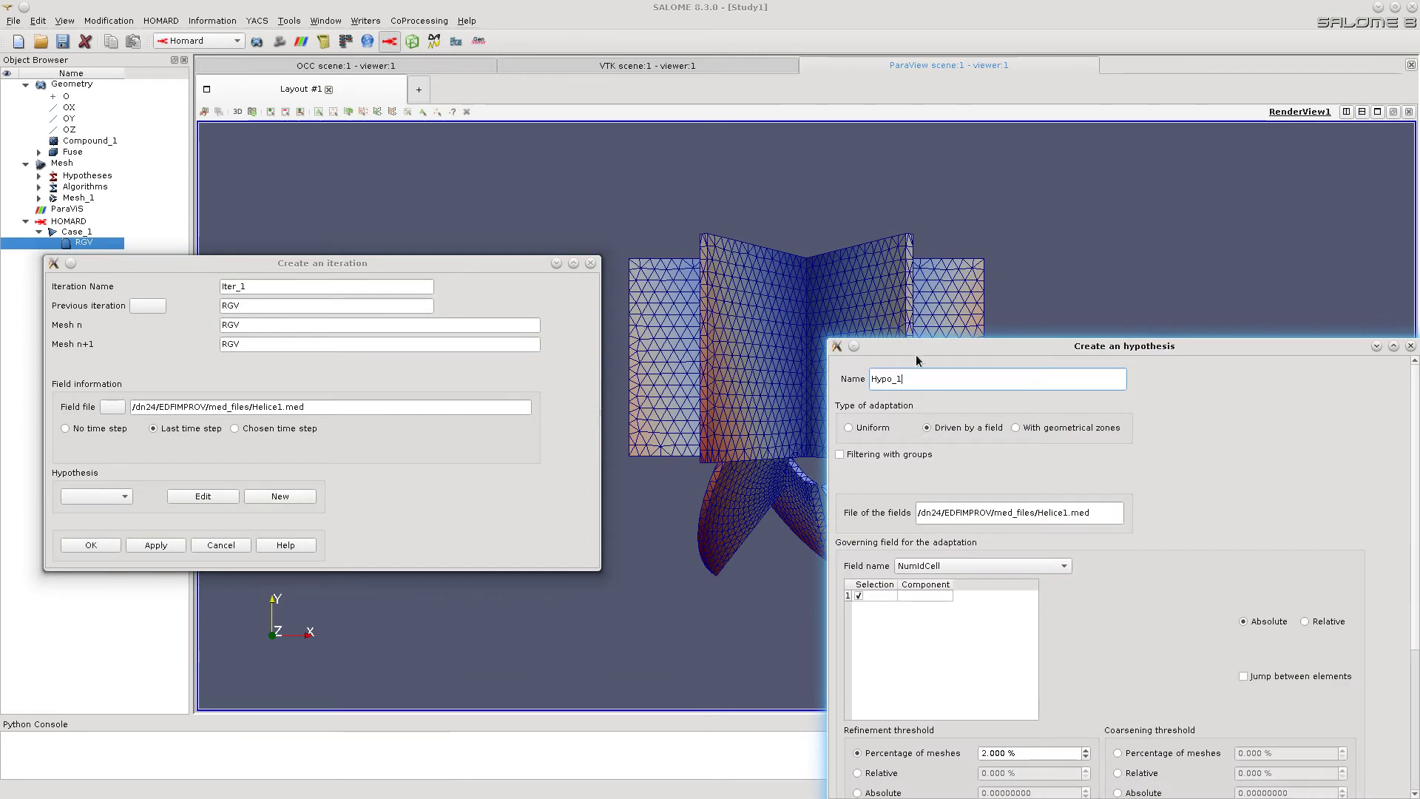
Drive the hypothesis by the mecastatDEPL field, refining 20% of meshes.
left_click_drag(917, 348, 818, 222)
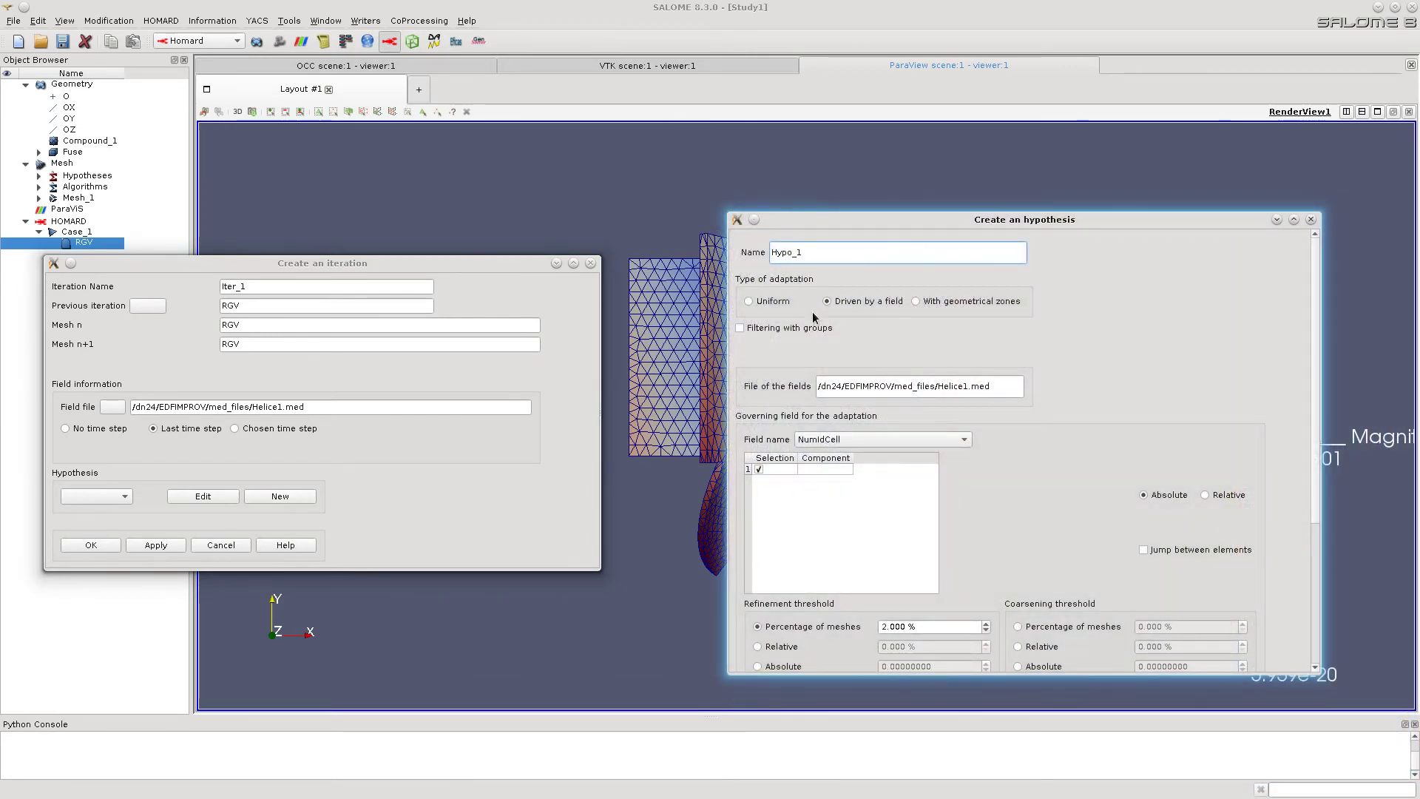
left_click(965, 444)
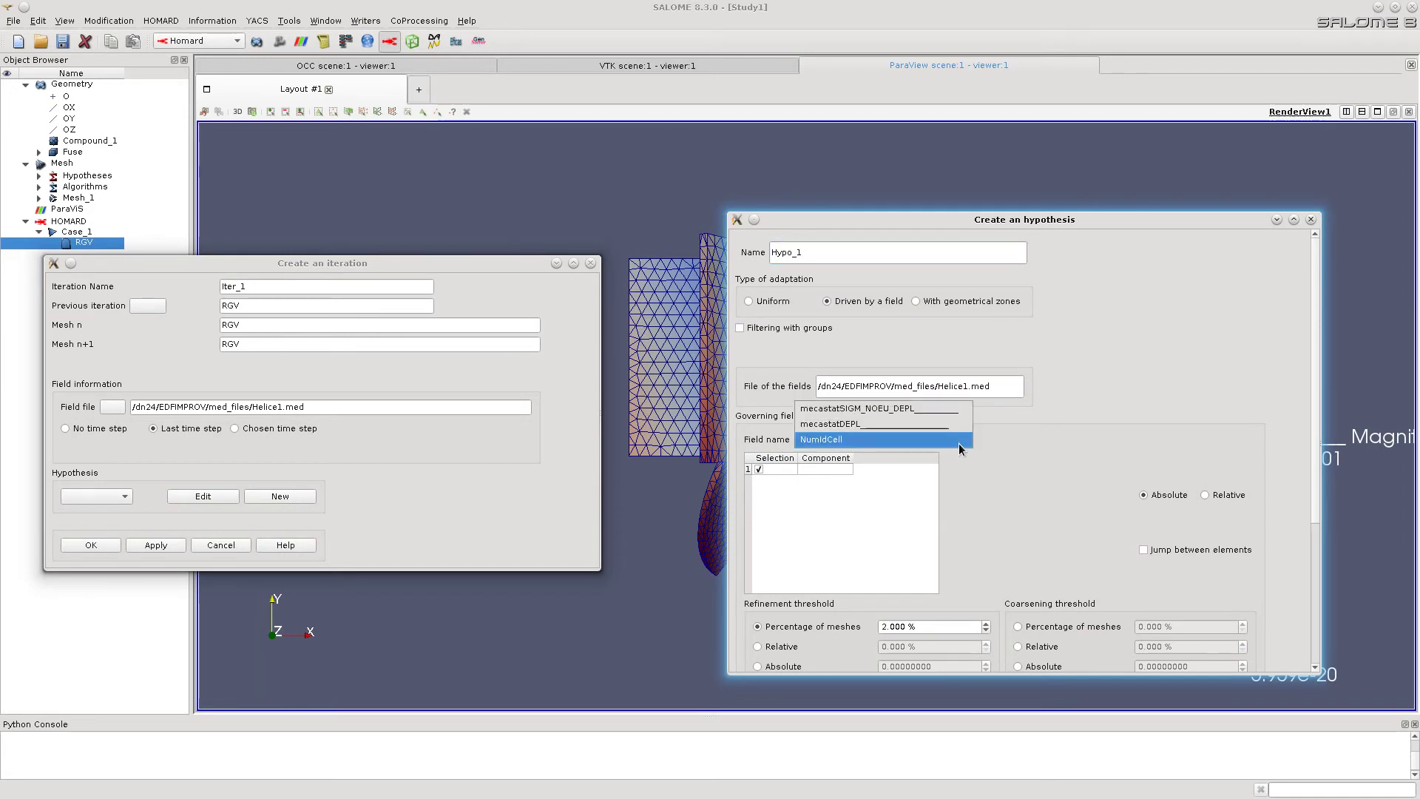
left_click(881, 423)
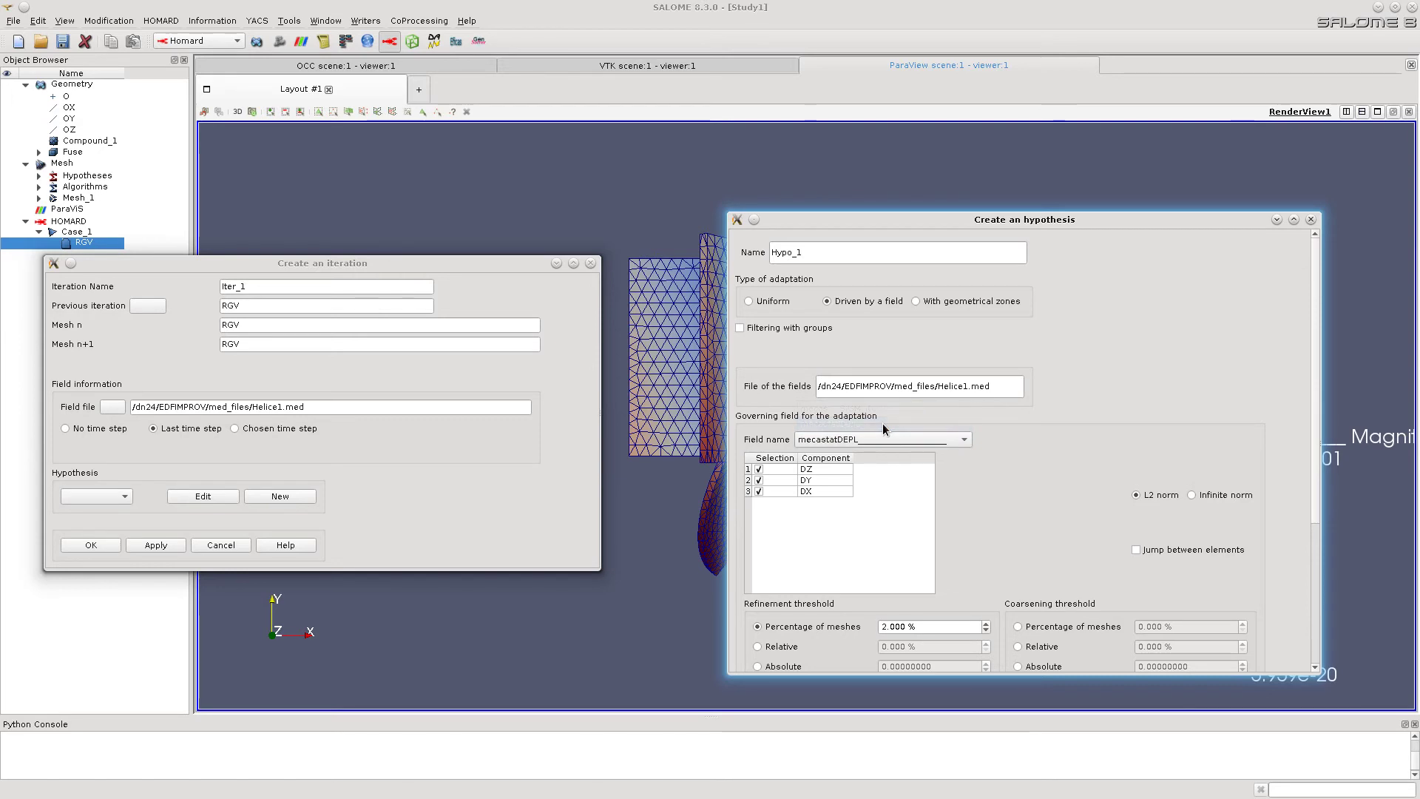
left_click(889, 627)
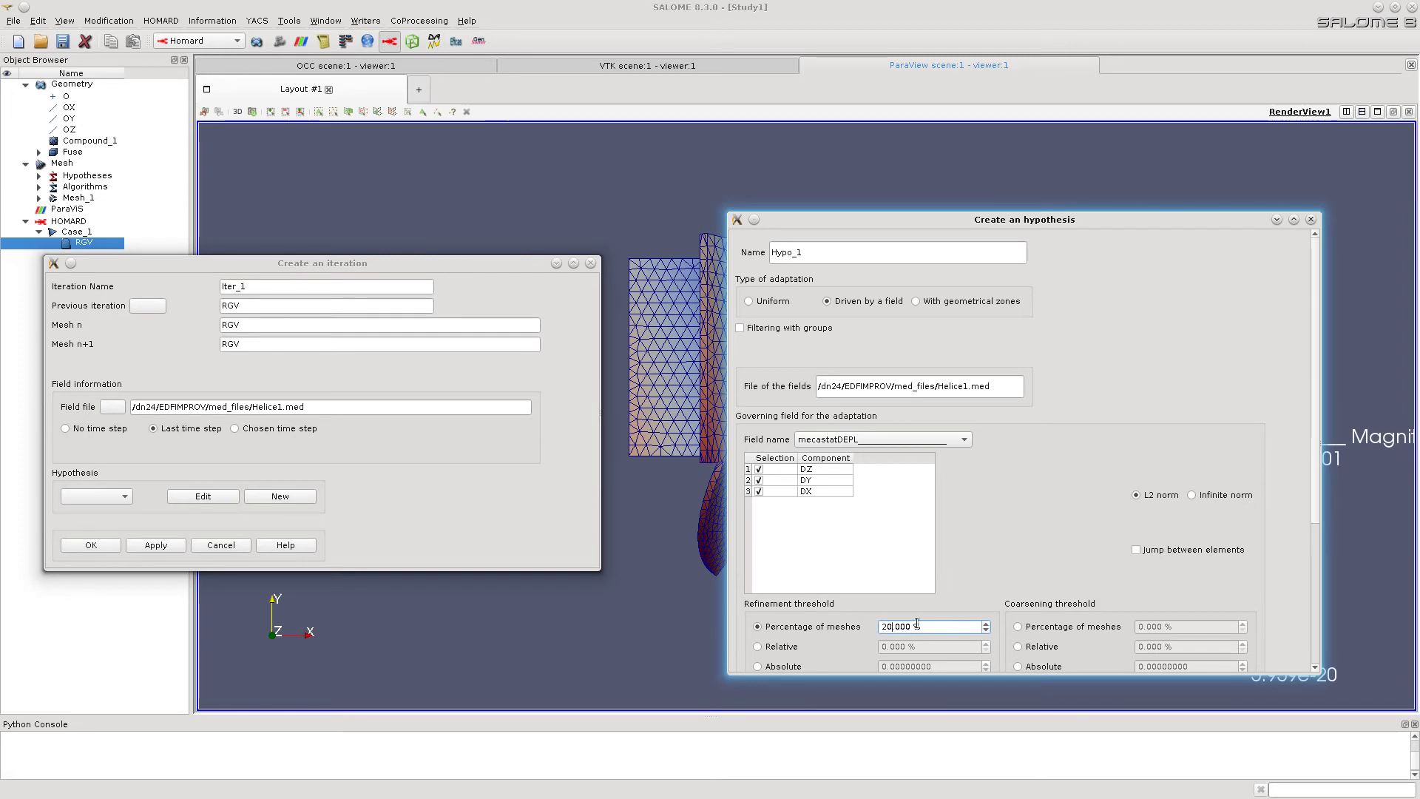
left_click_drag(1315, 458, 1325, 610)
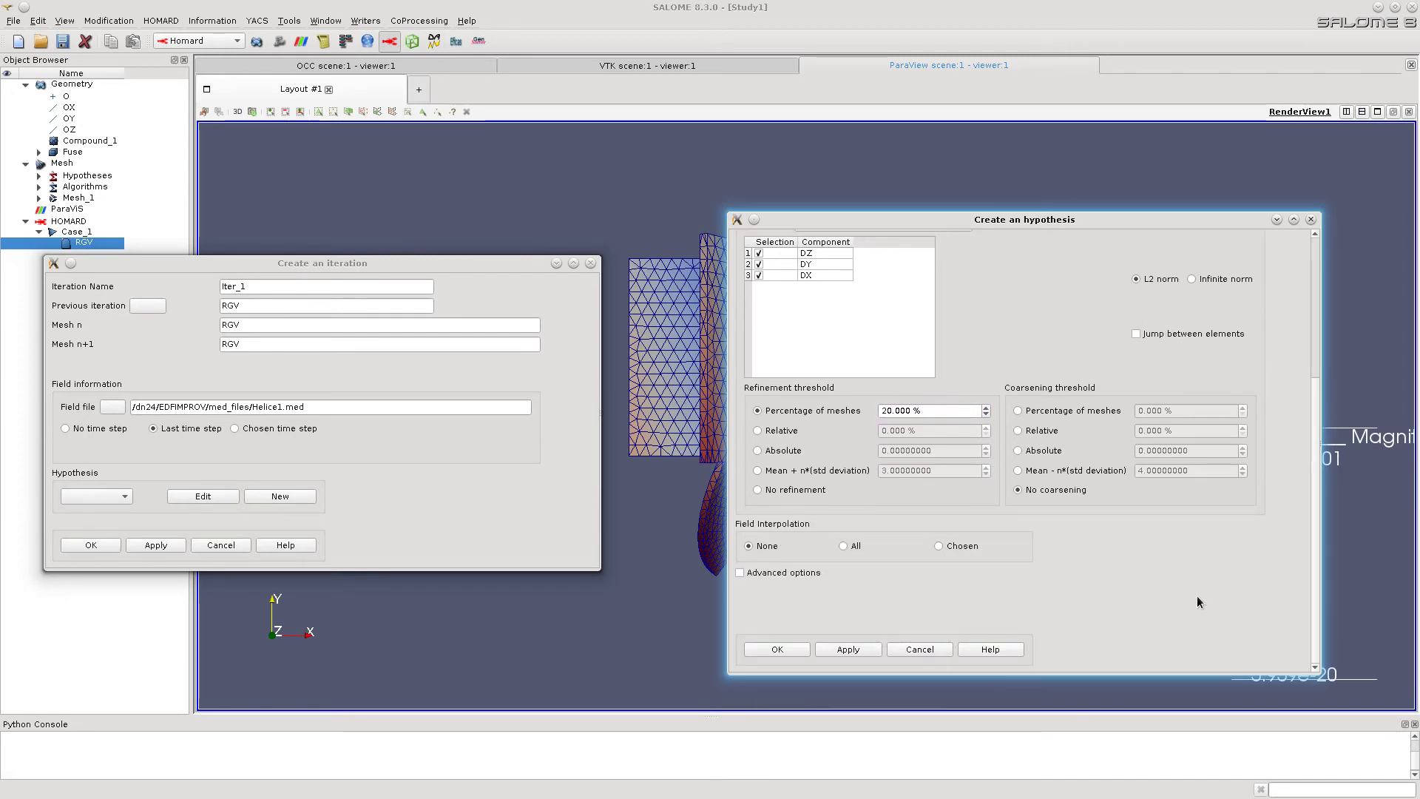
Interpolate chosen fields, enable Refinement initialization, and save Hypo_1.
left_click(939, 546)
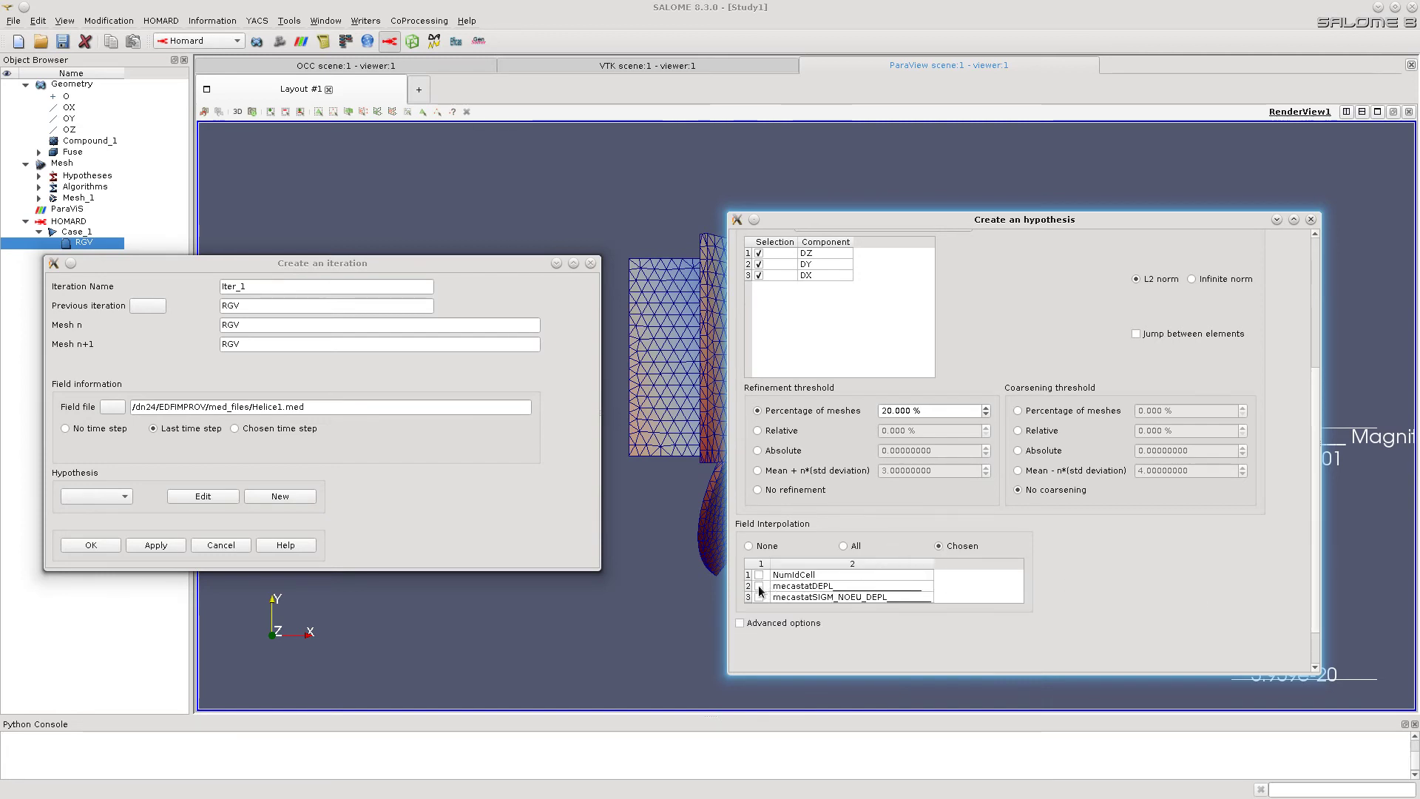
left_click(740, 623)
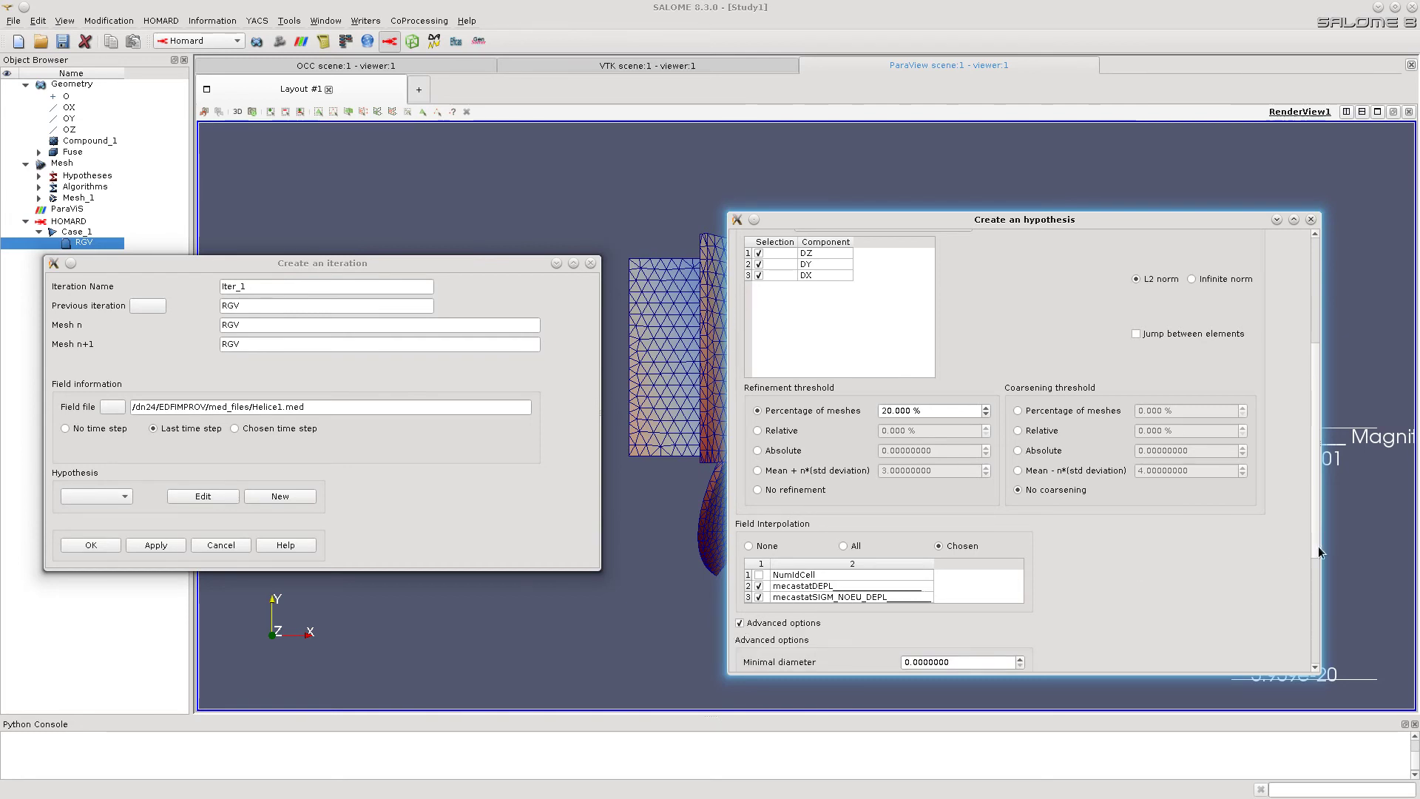
left_click_drag(1318, 549, 1312, 672)
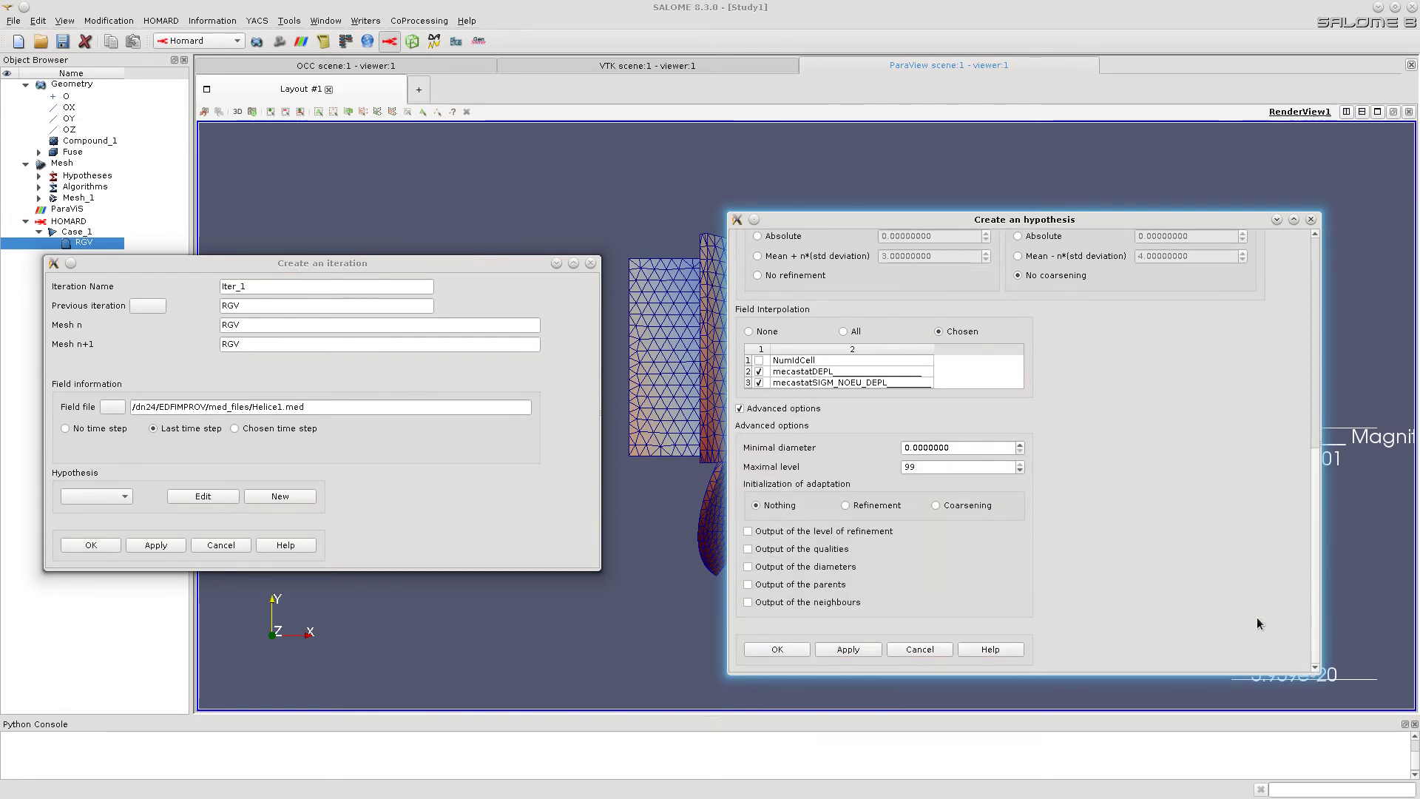
left_click(846, 506)
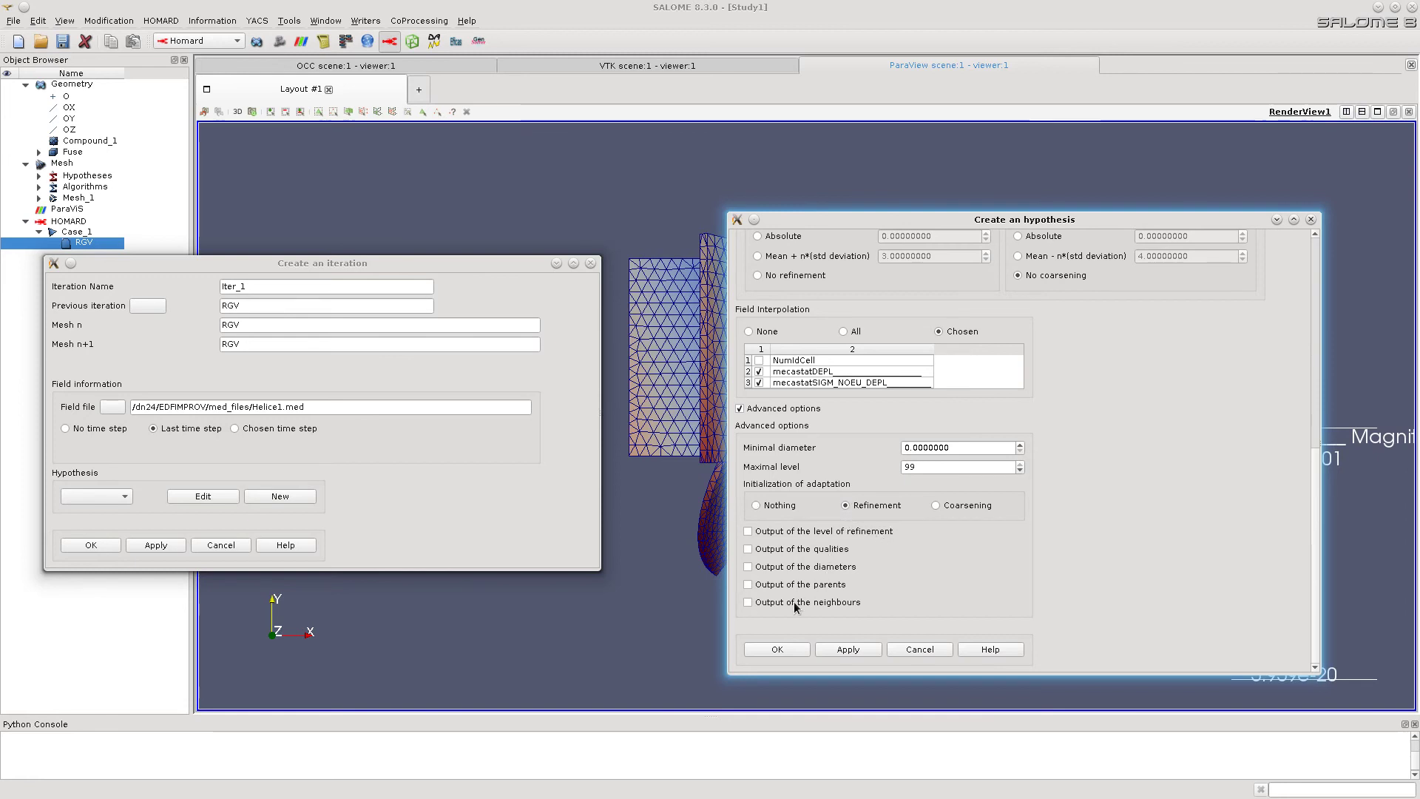
left_click(777, 650)
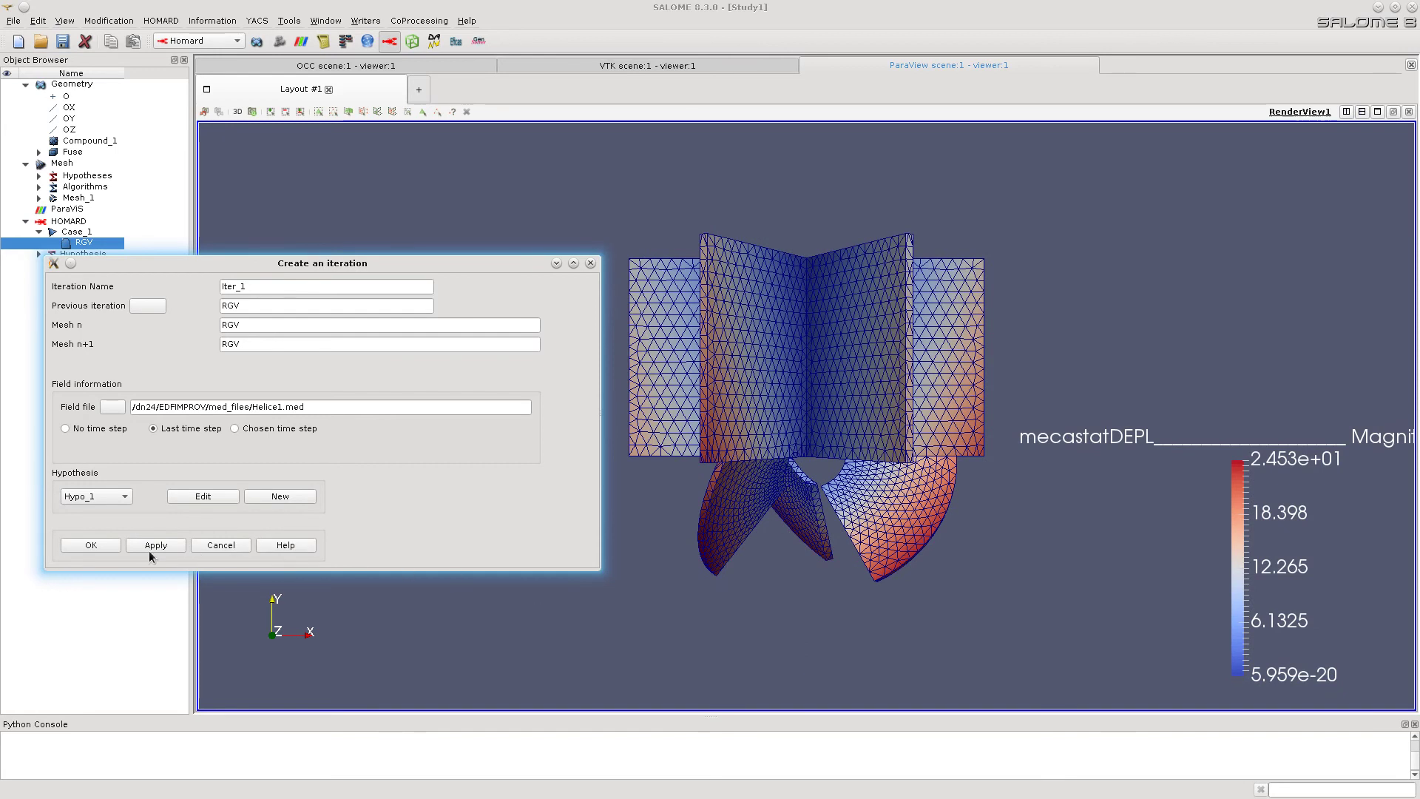
Create Iter_1 and run Compute and publish on it.
left_click(89, 546)
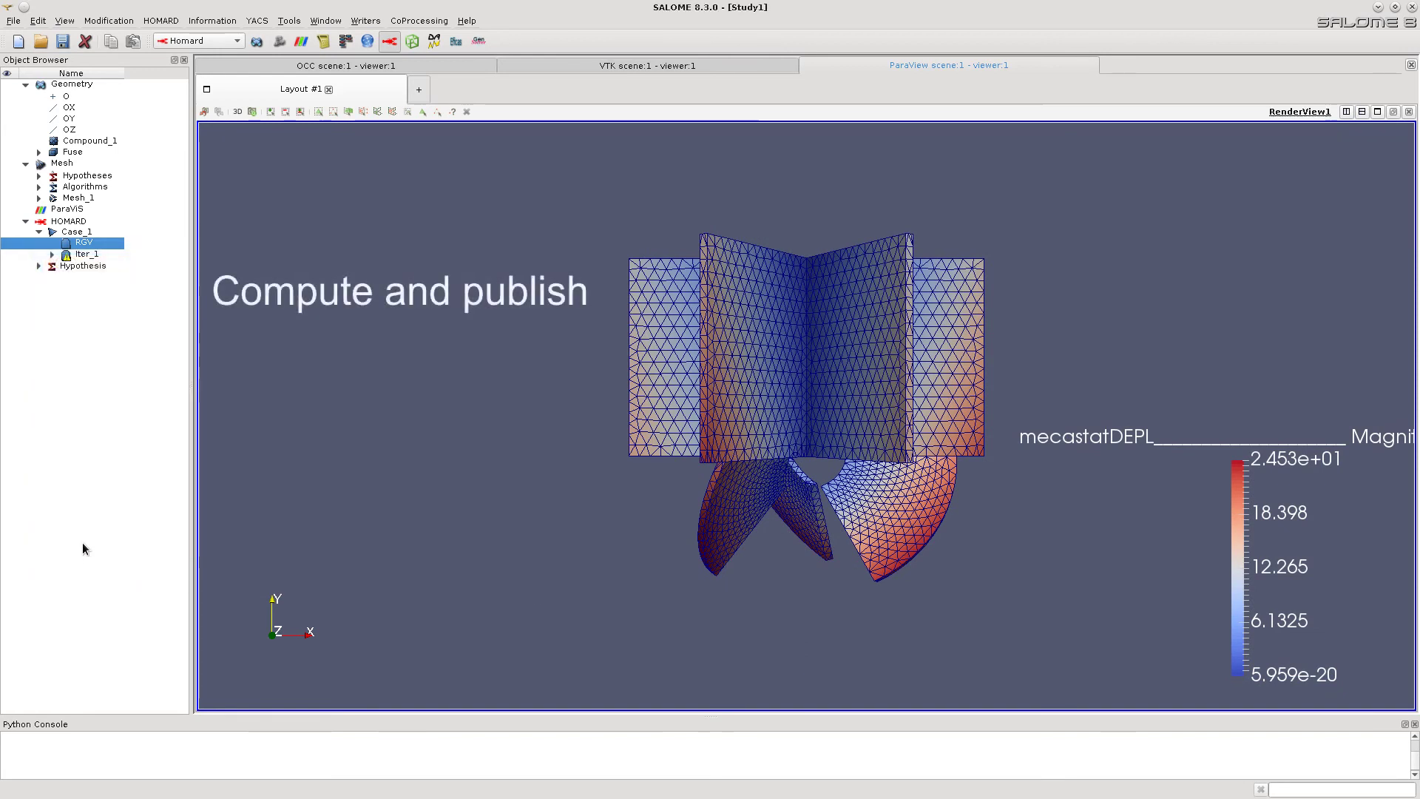
left_click(51, 253)
right_click(86, 255)
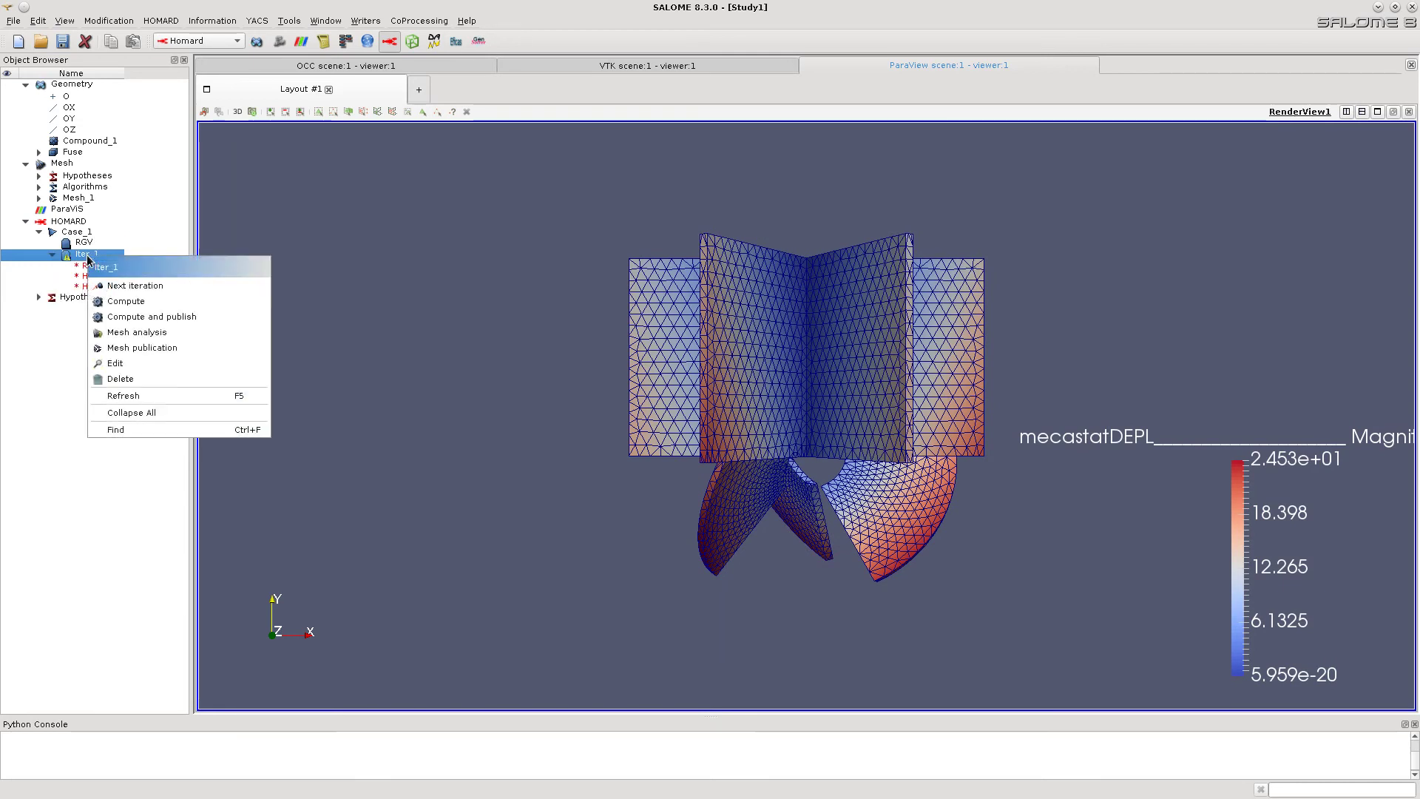
left_click(148, 317)
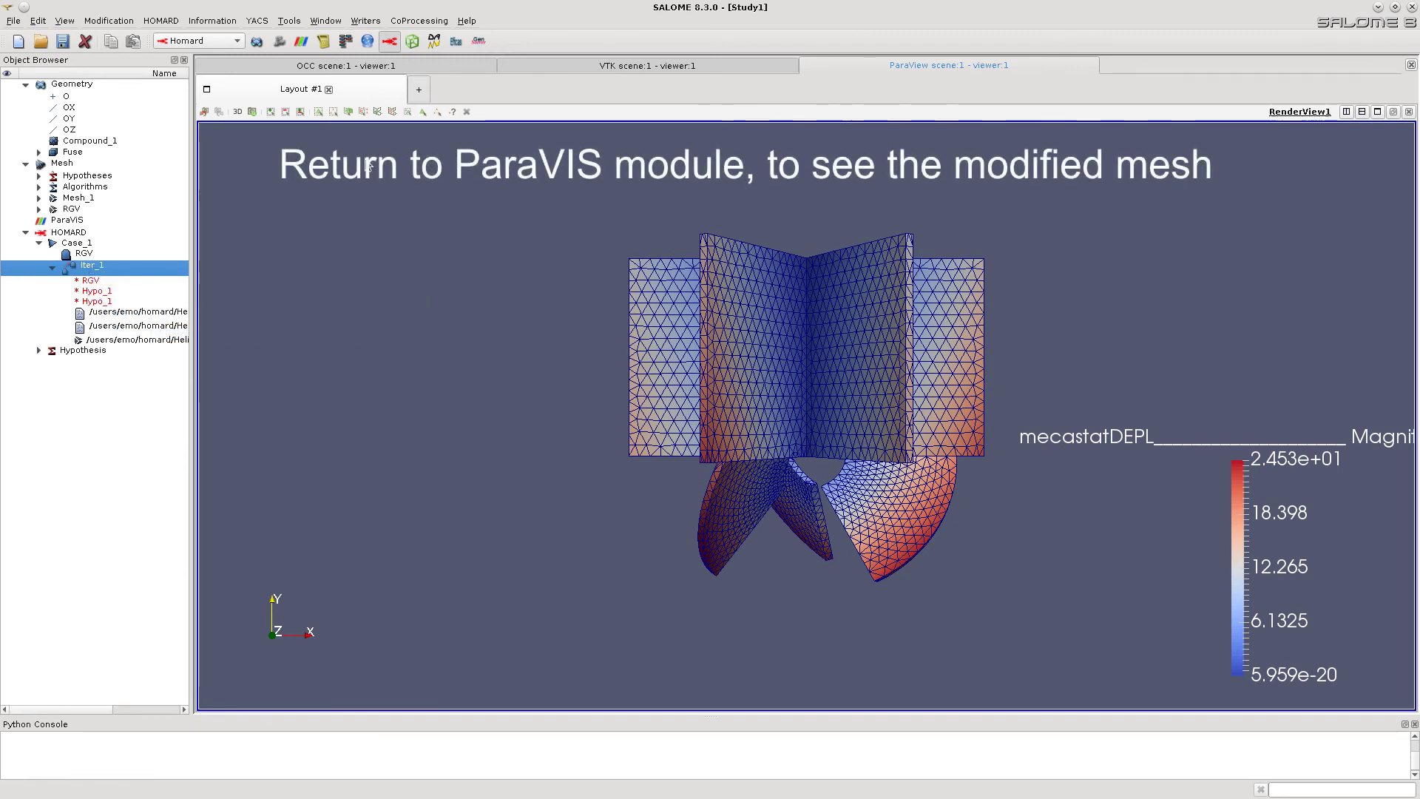
Switch to ParaViS, hide Helice1.med, and open maill.01.med from the Helice folder.
left_click(301, 42)
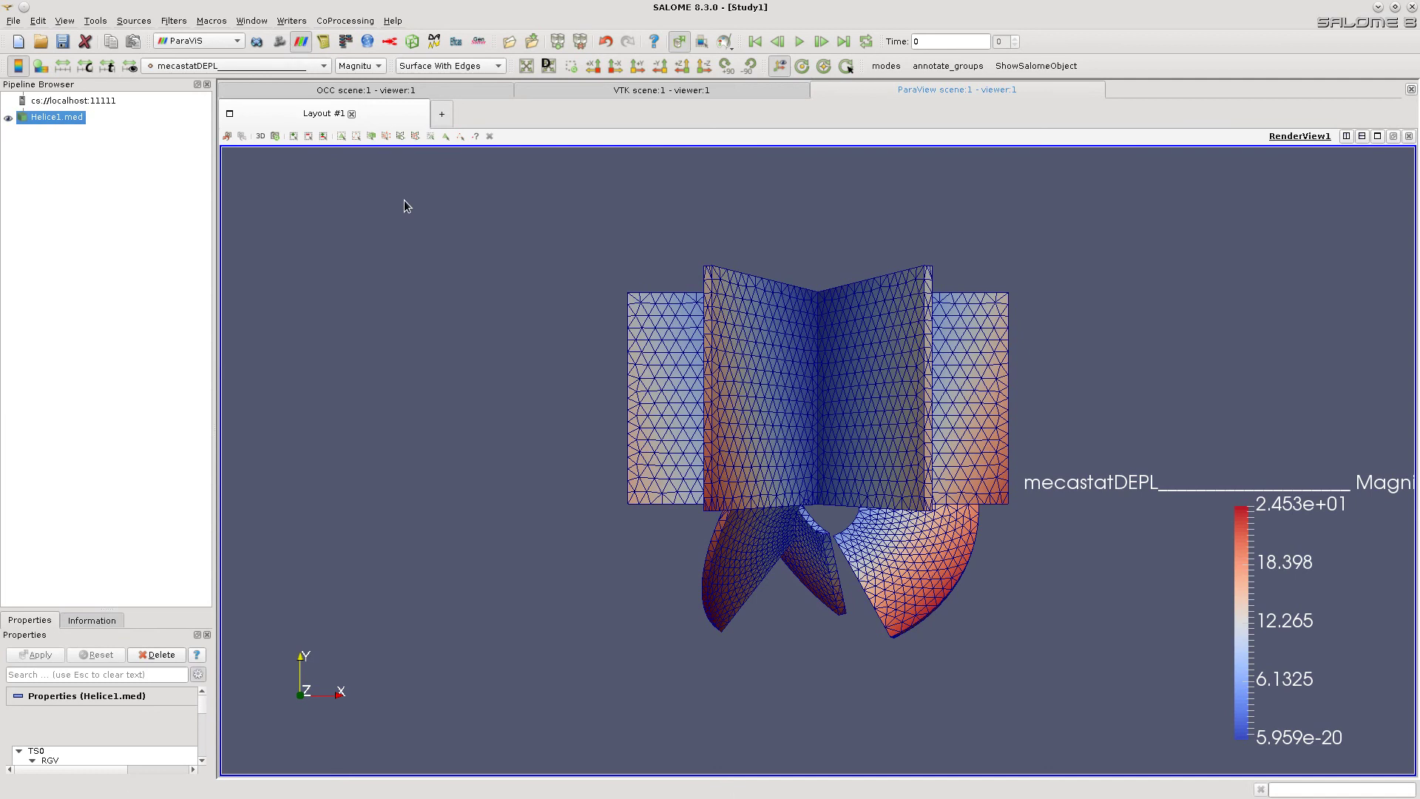
left_click(9, 118)
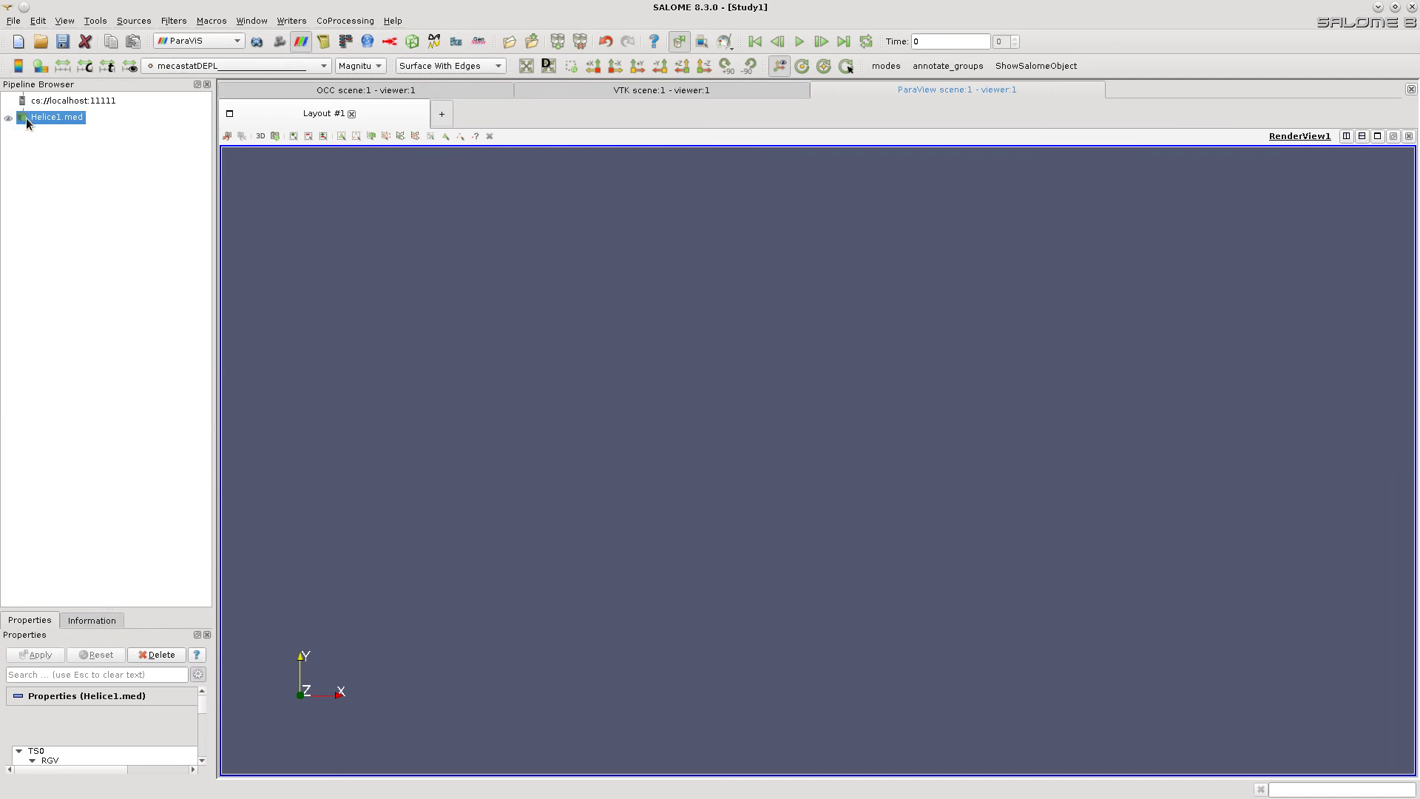
left_click(509, 41)
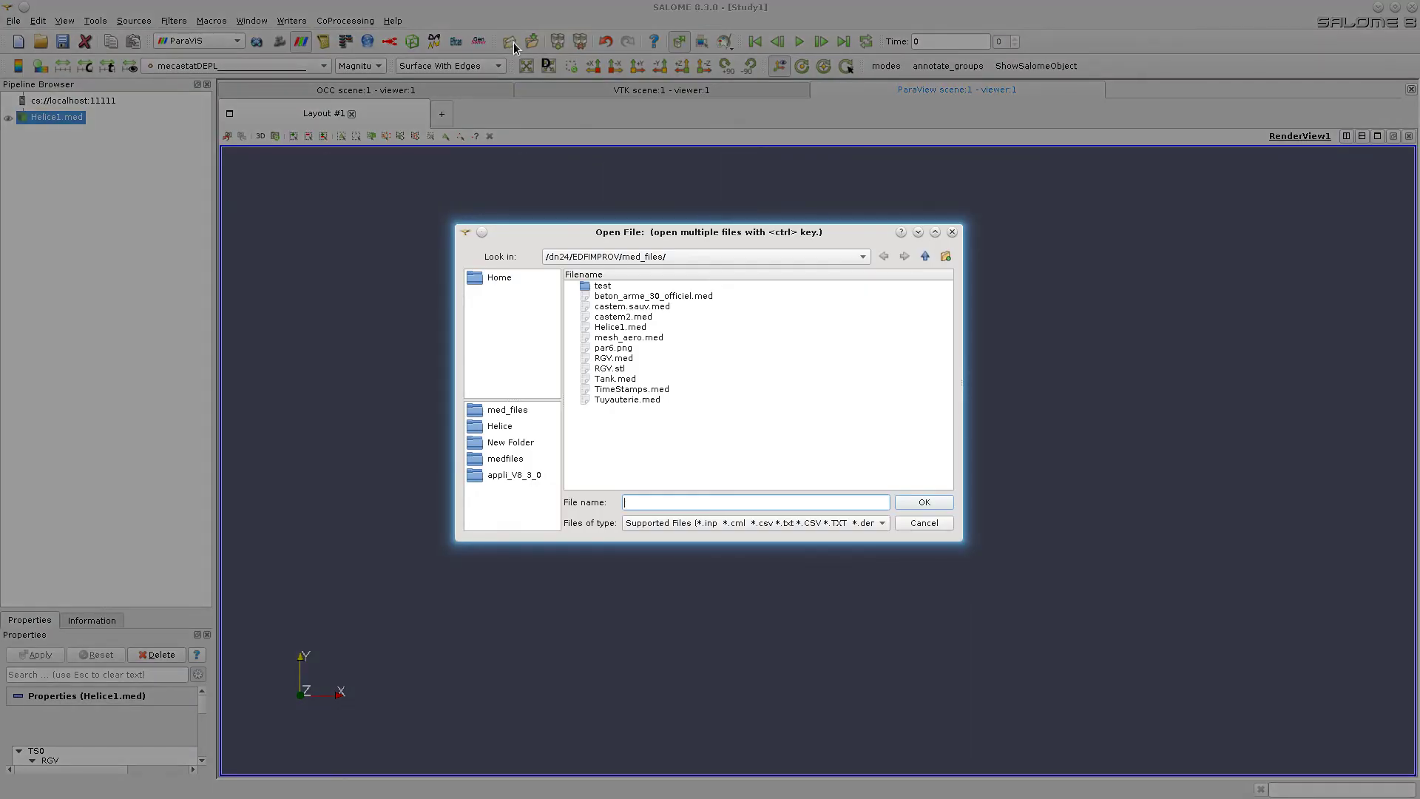
left_click(497, 428)
left_click(621, 295)
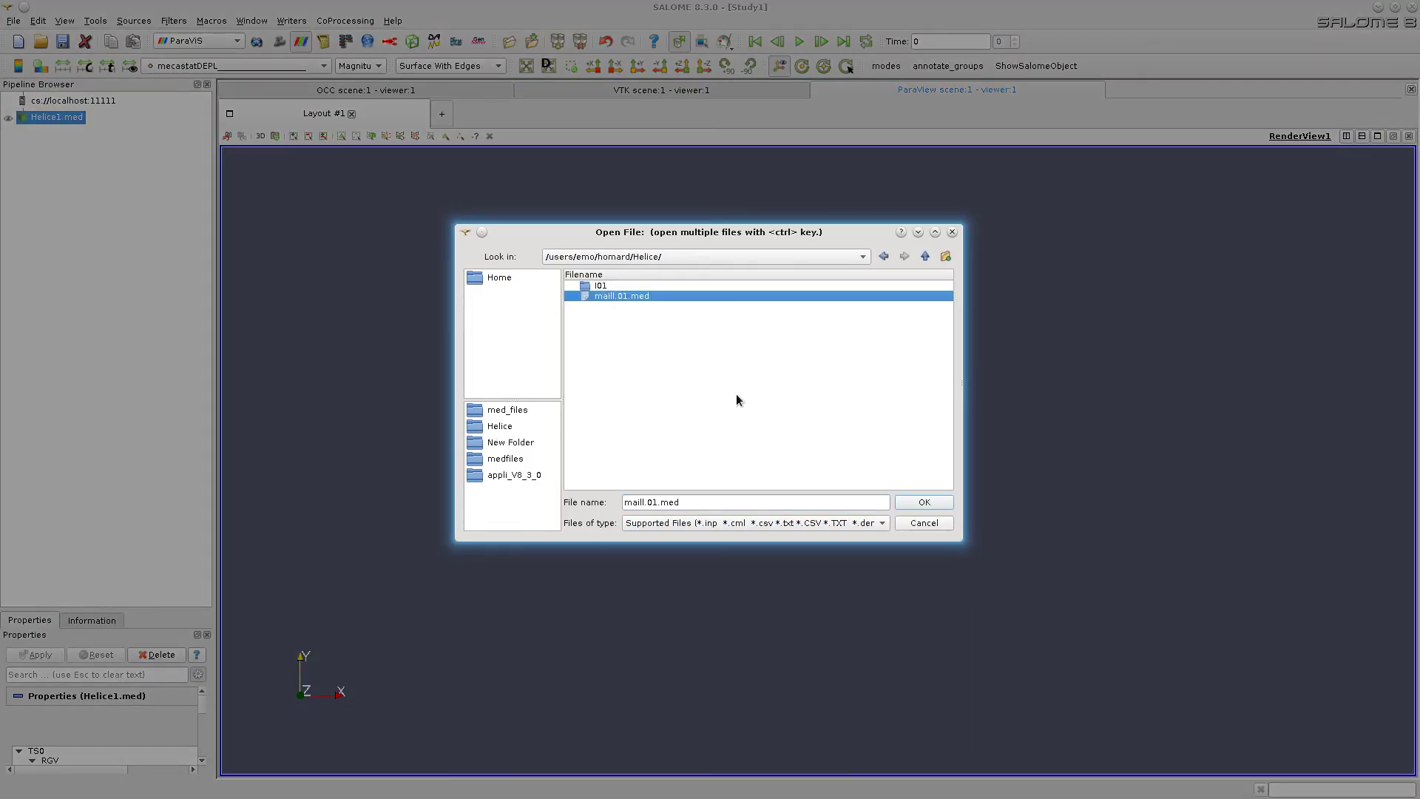
left_click(921, 503)
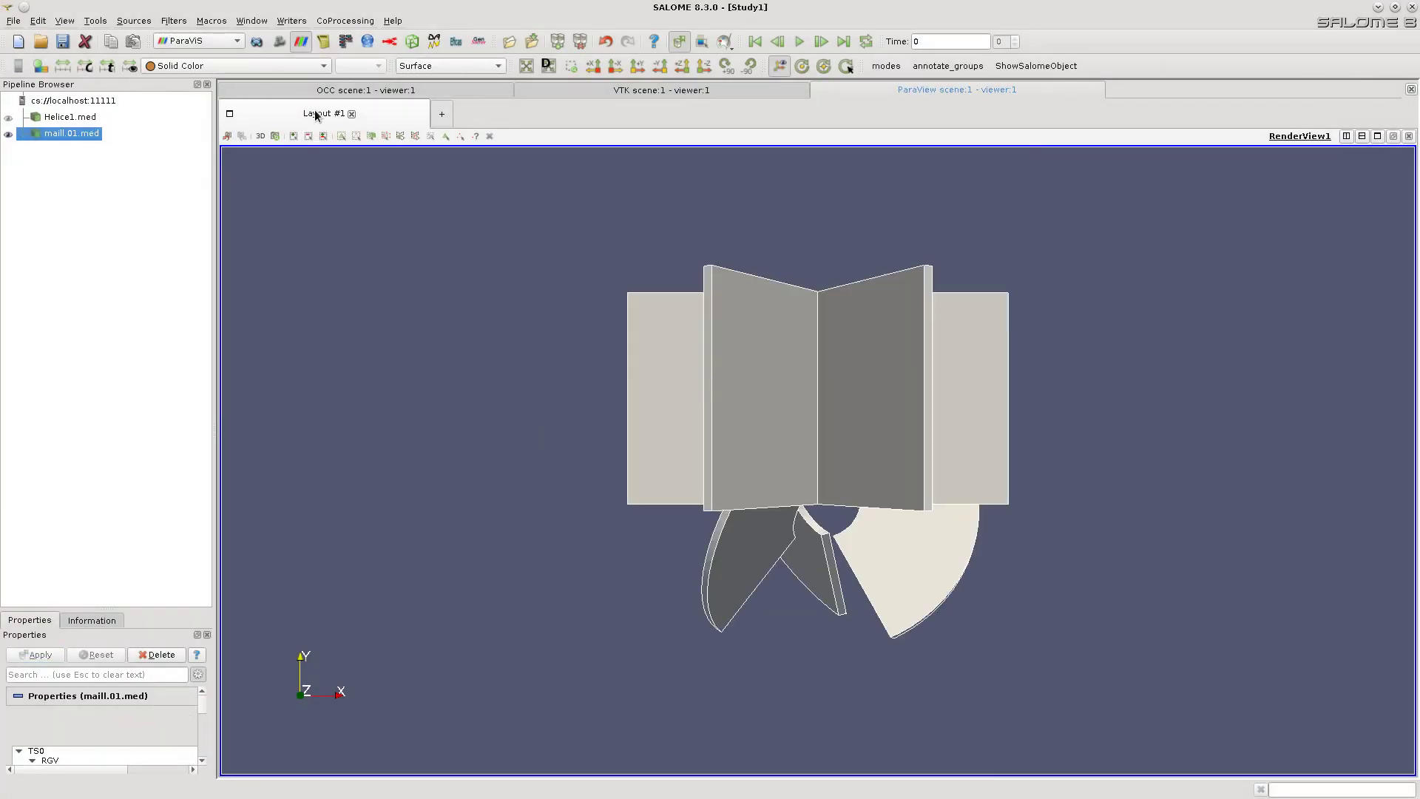
Colour maill.01.med by mecastatDEPL magnitude and display it as Surface With Edges.
left_click(323, 67)
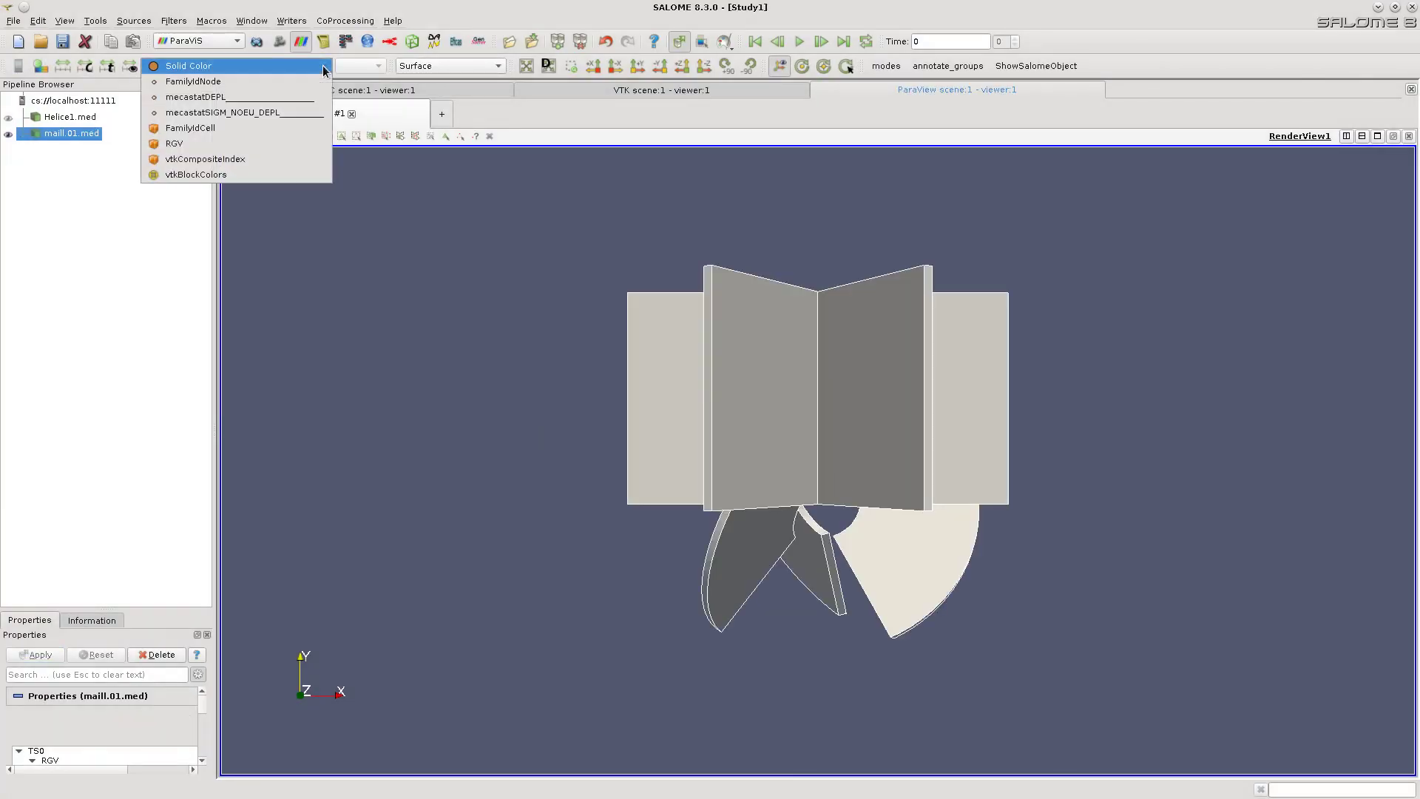
left_click(293, 99)
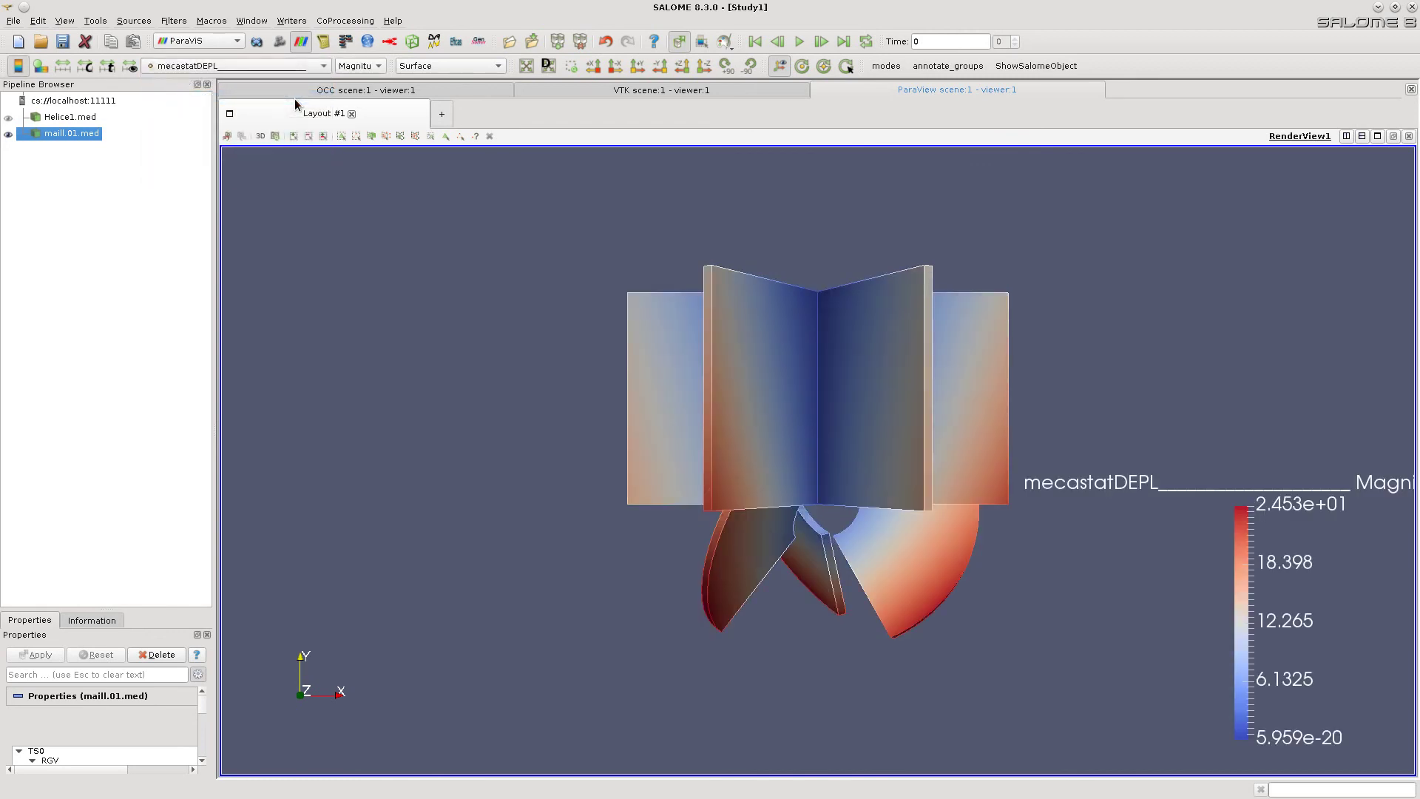
left_click(497, 65)
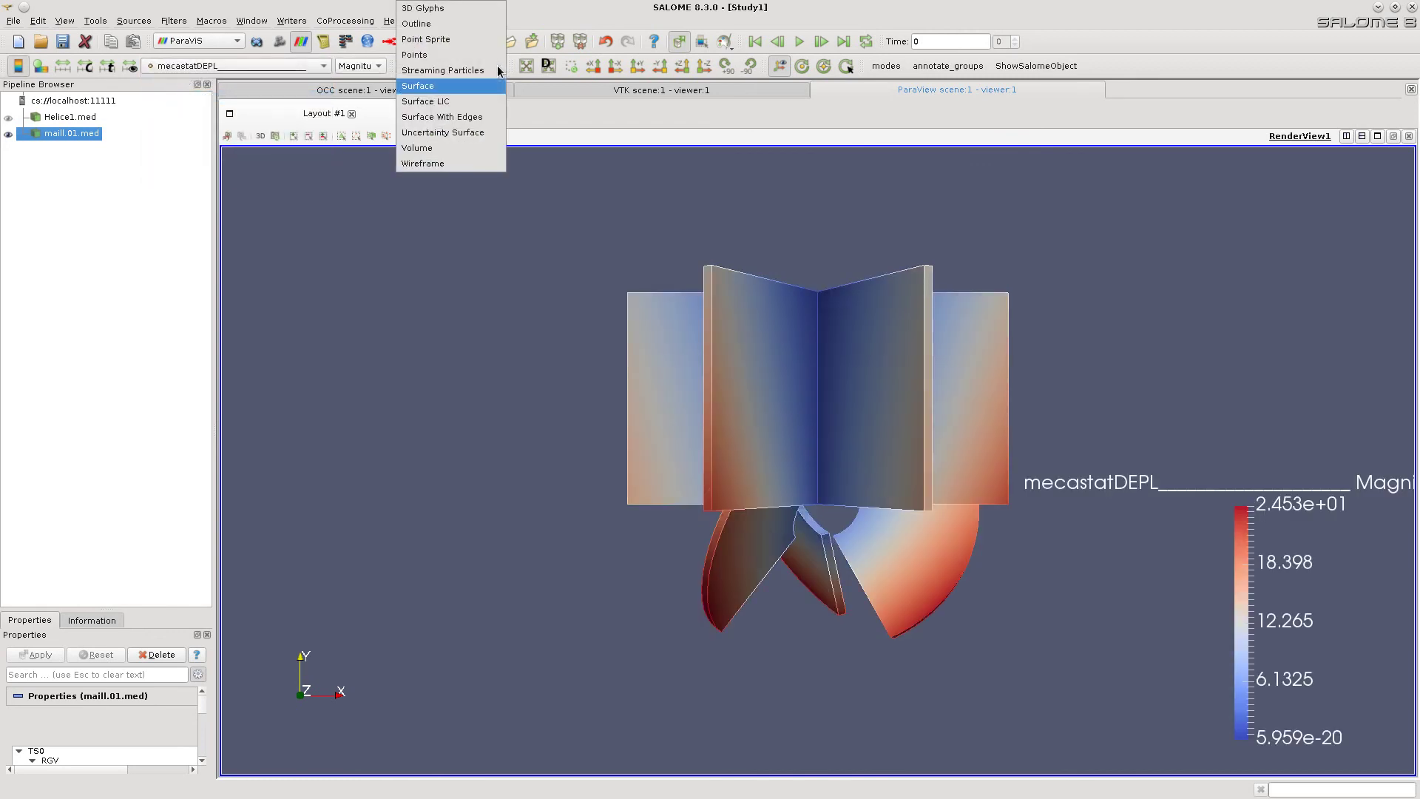
left_click(455, 116)
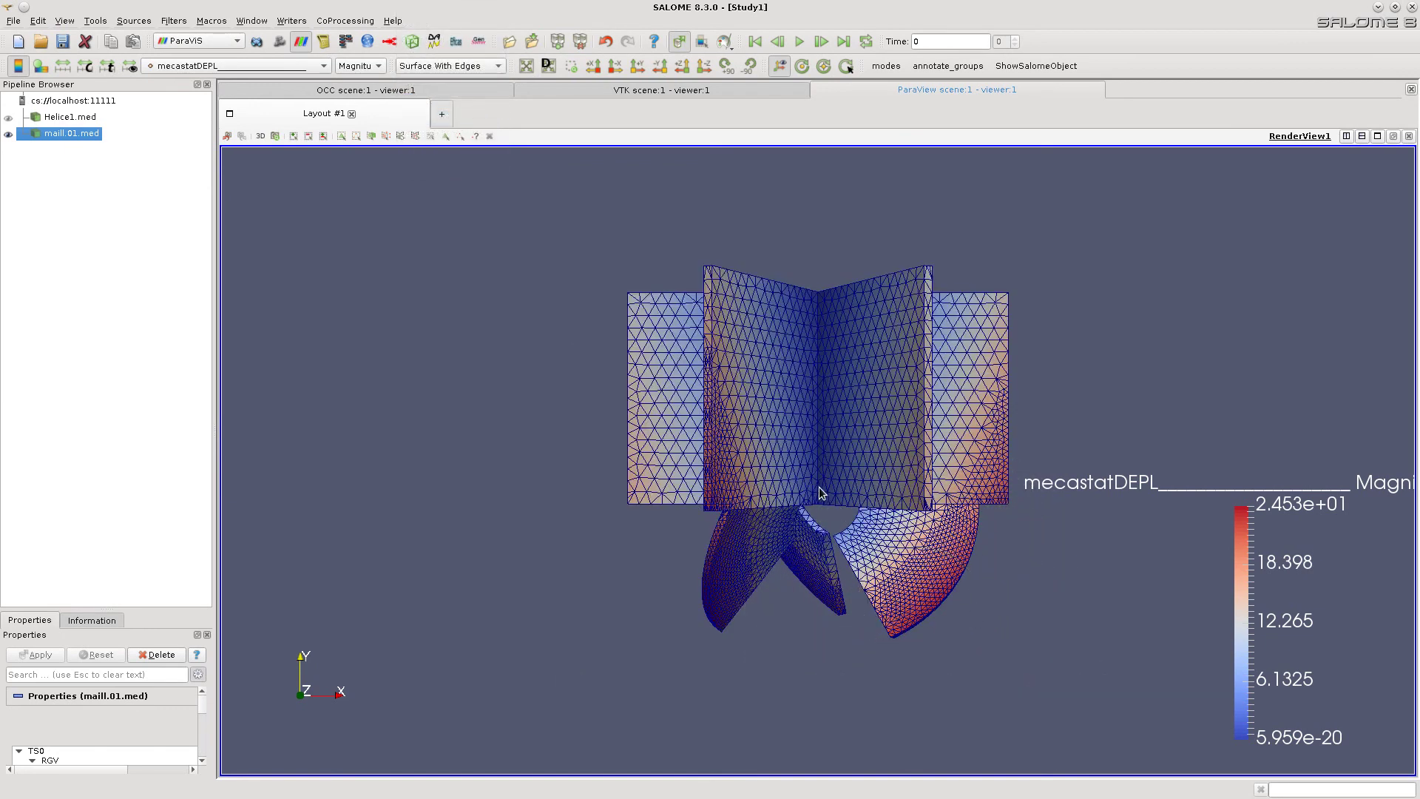
left_click_drag(816, 485, 654, 320)
Toggle Helice1.med and maill.01.med visibility to compare original and refined meshes.
left_click(8, 117)
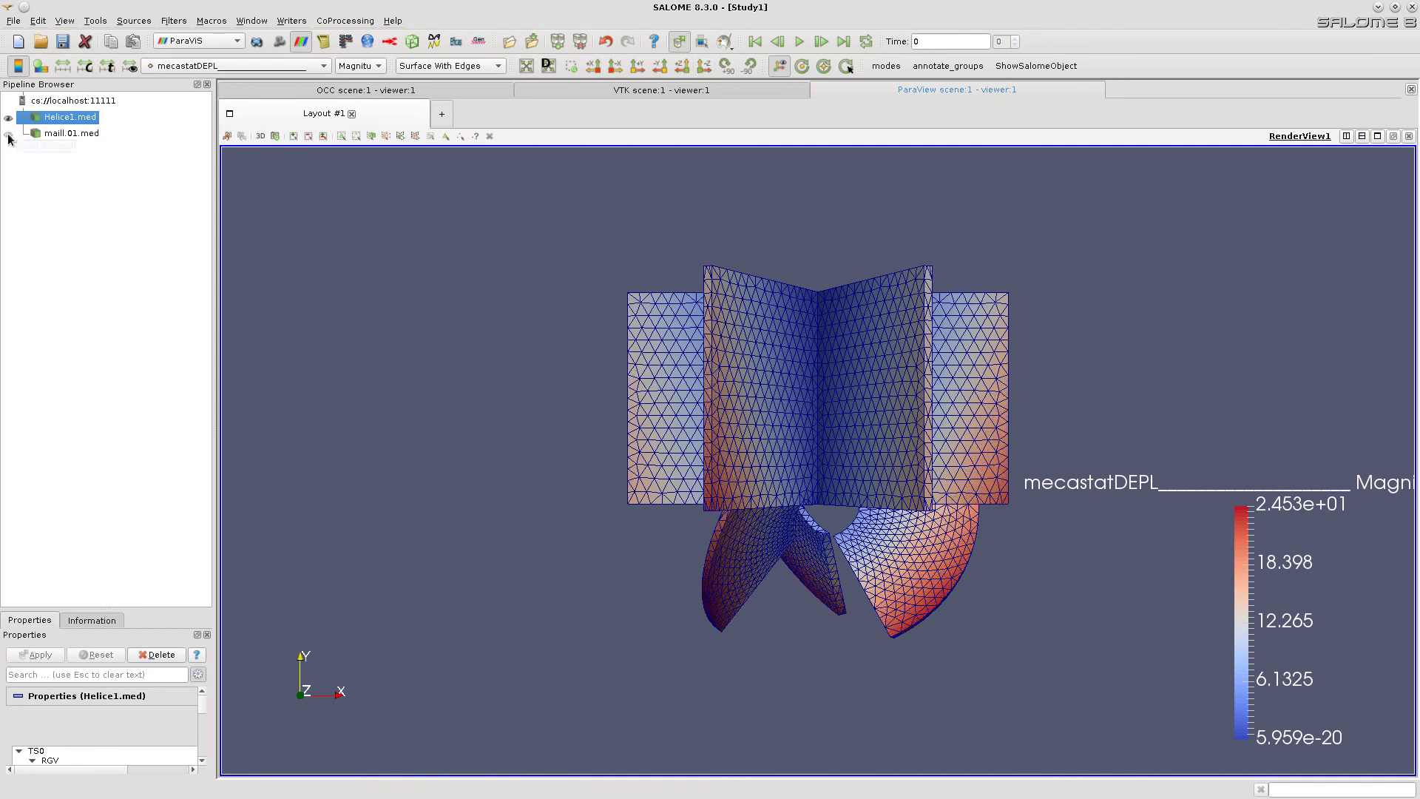
left_click(9, 135)
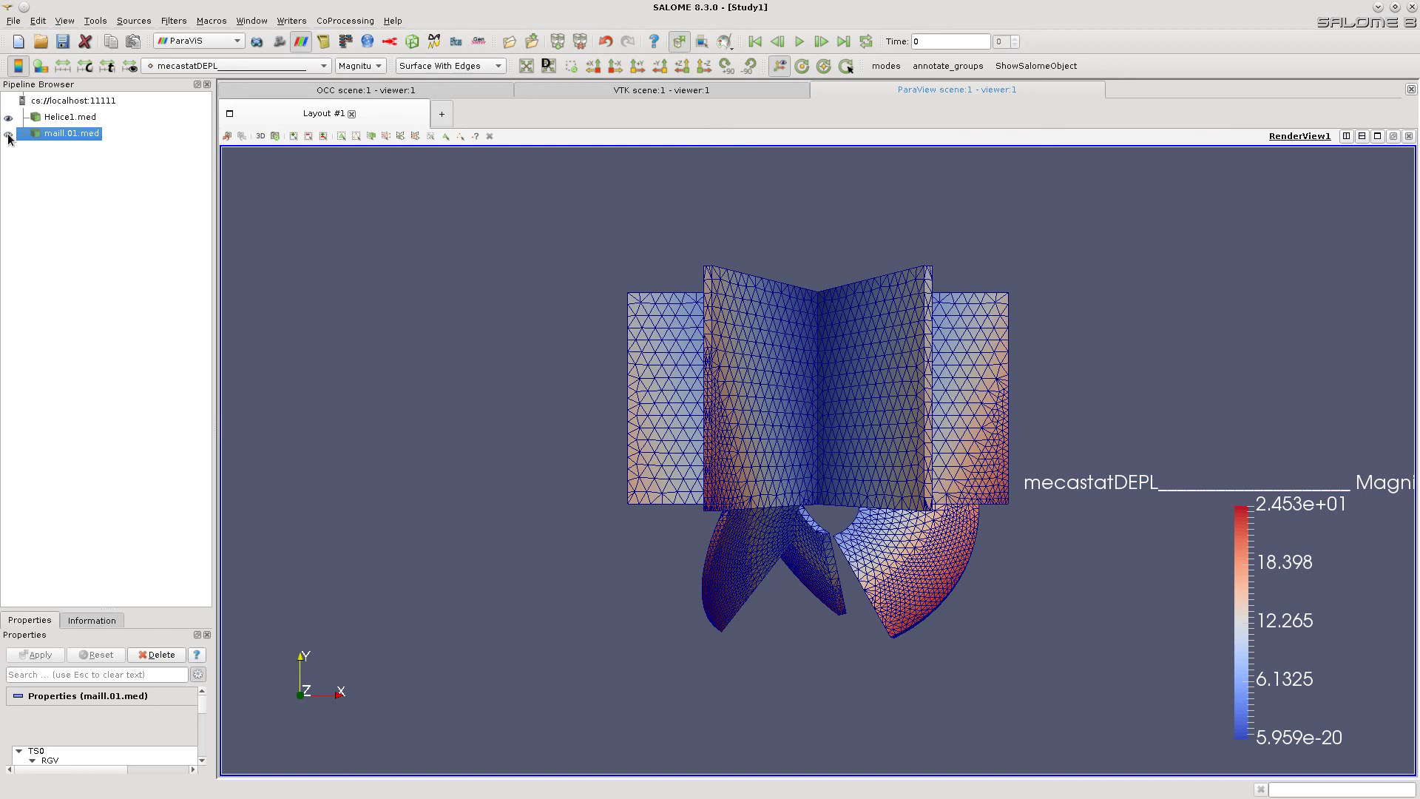
left_click(9, 136)
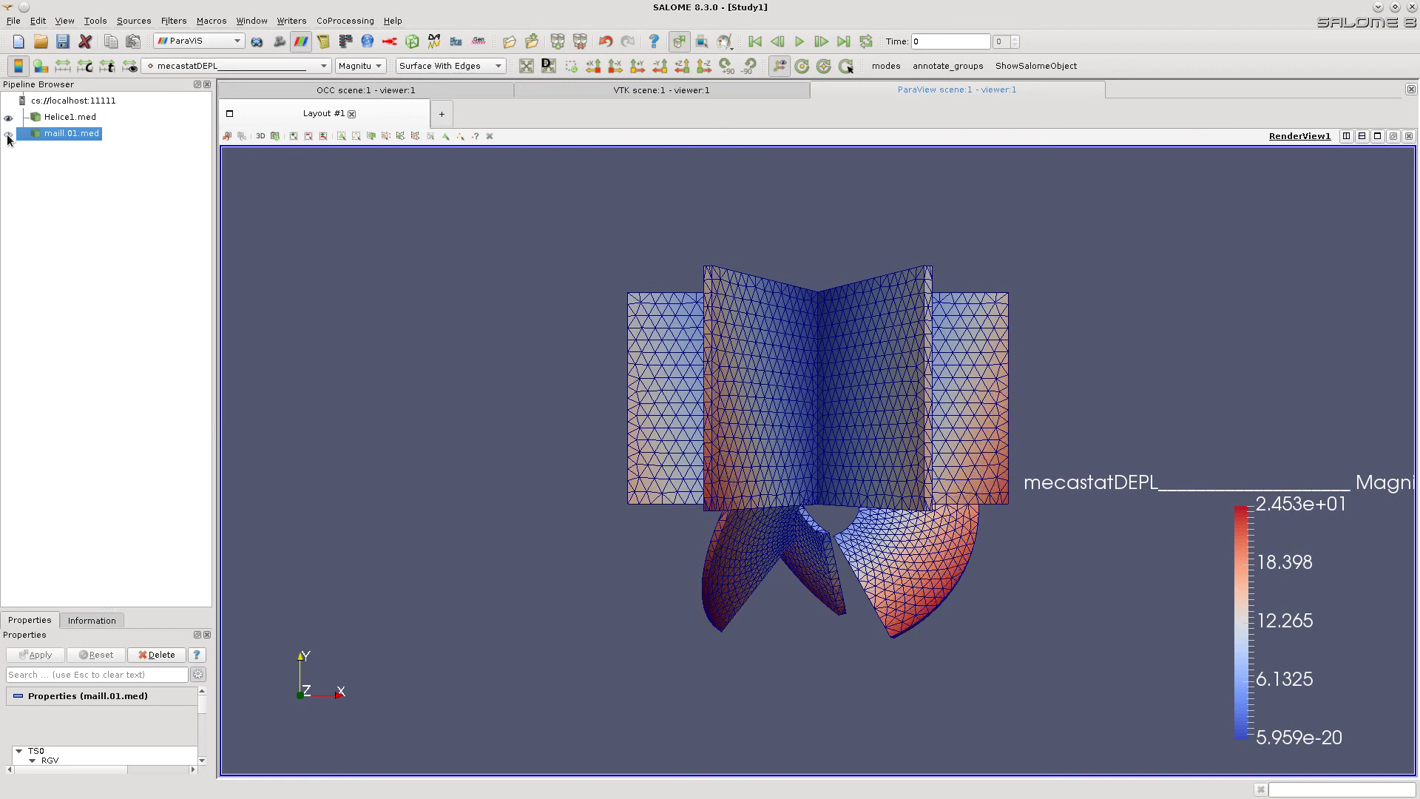
left_click(9, 136)
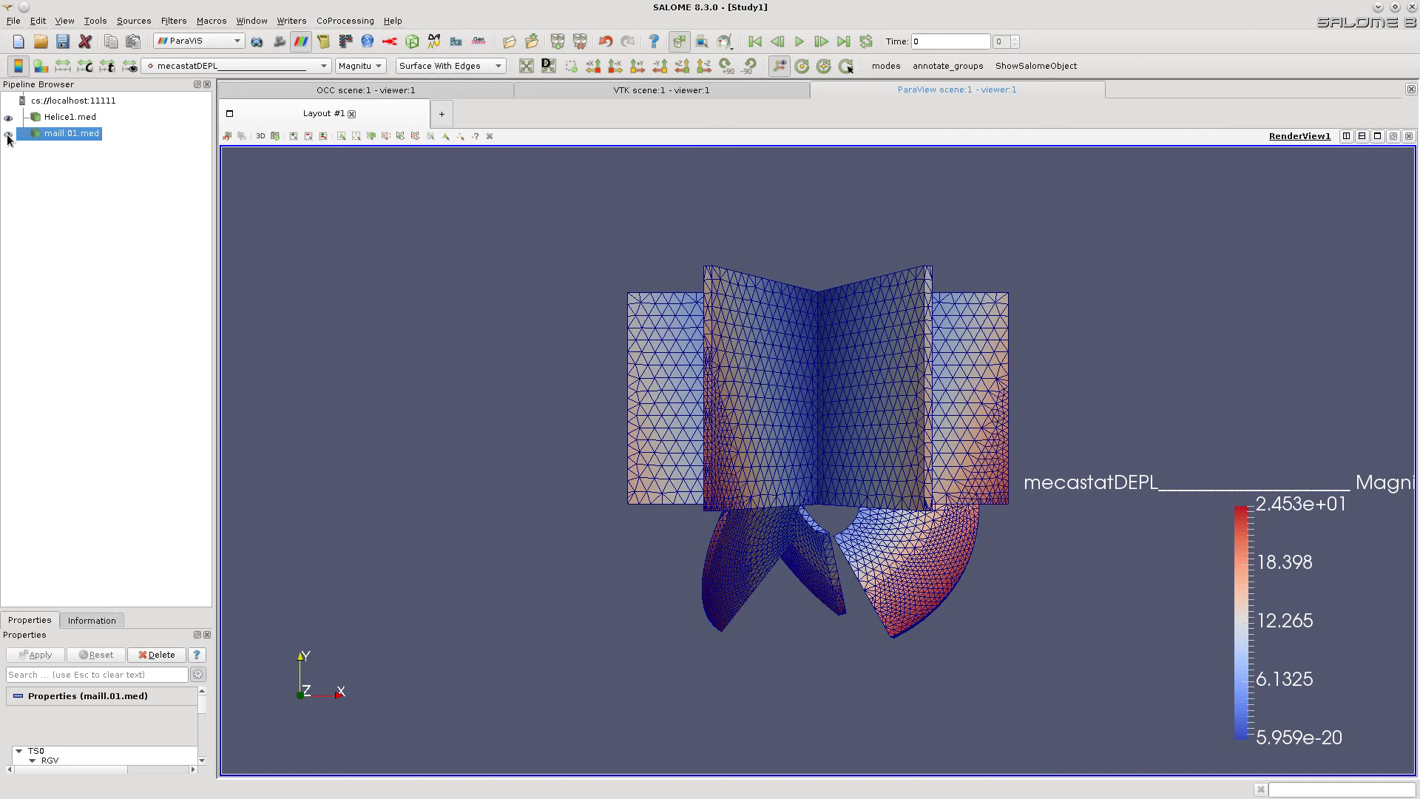